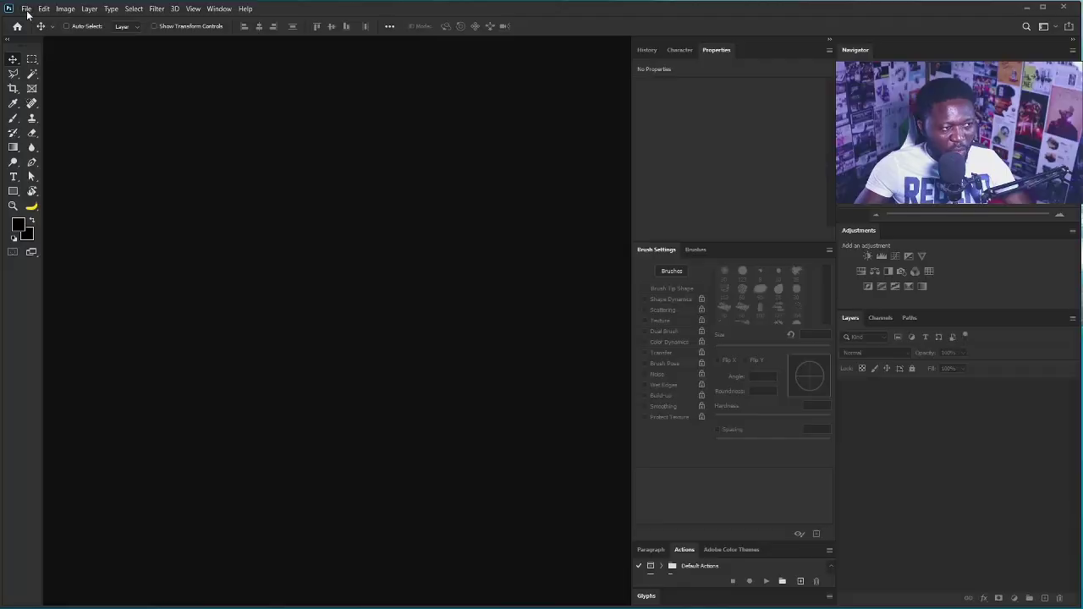
Step: Create a new 800 x 800 pixel RGB document named Web Ad with a white background and a resolution of 72 pixels/inch
click(36, 20)
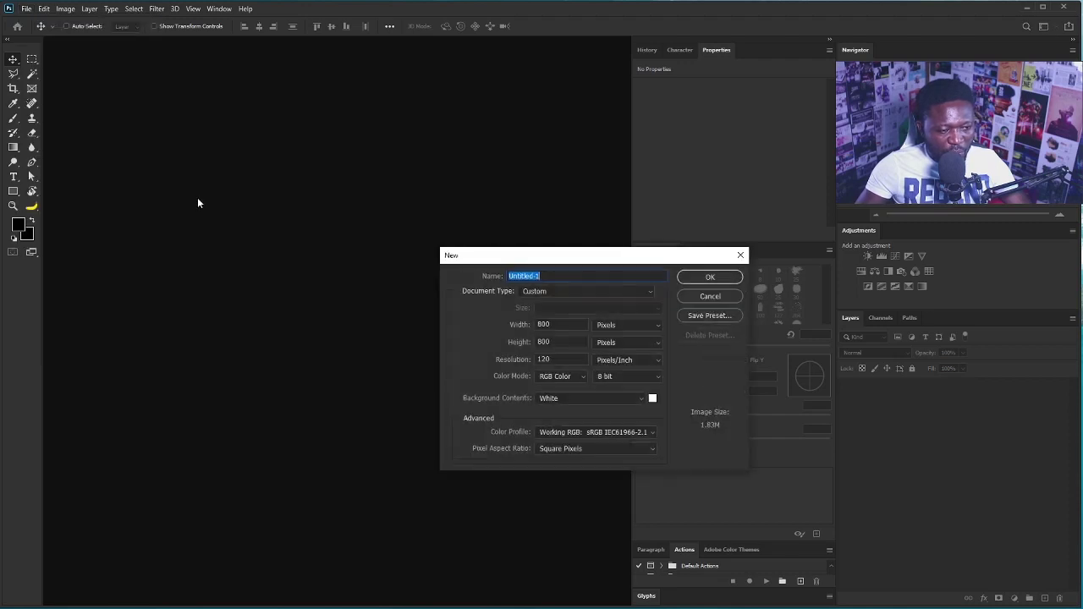
click(525, 327)
drag(546, 276, 476, 273)
text(Web Ad)
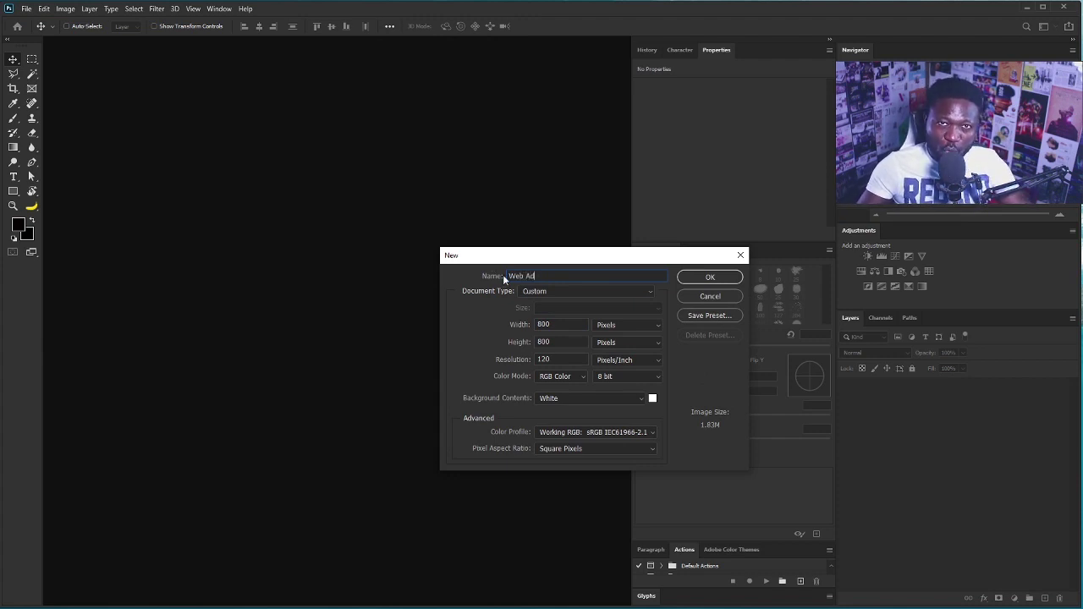
double_click(546, 359)
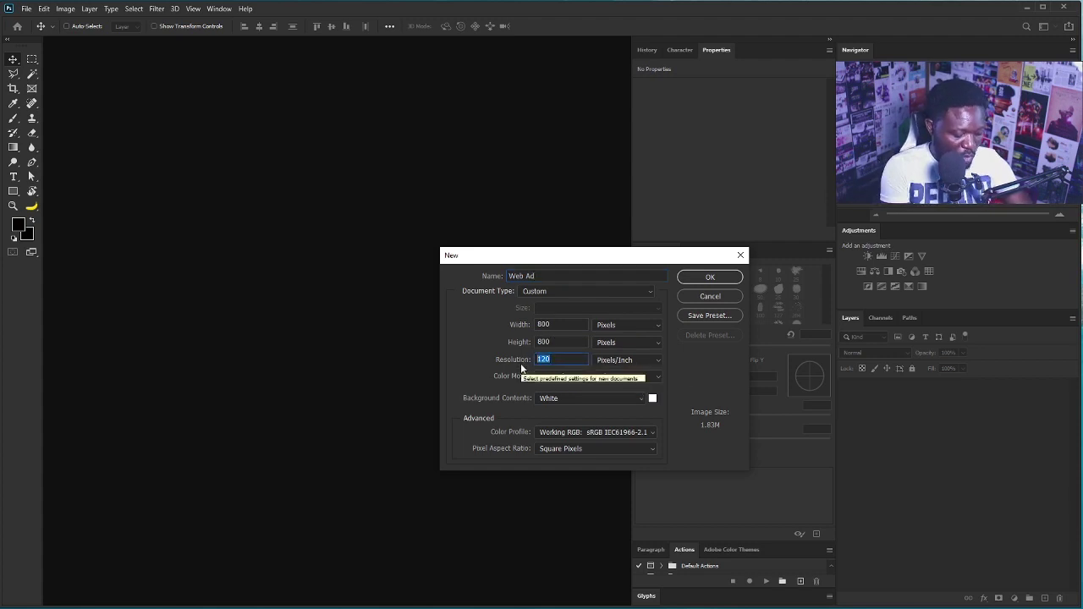
text(72)
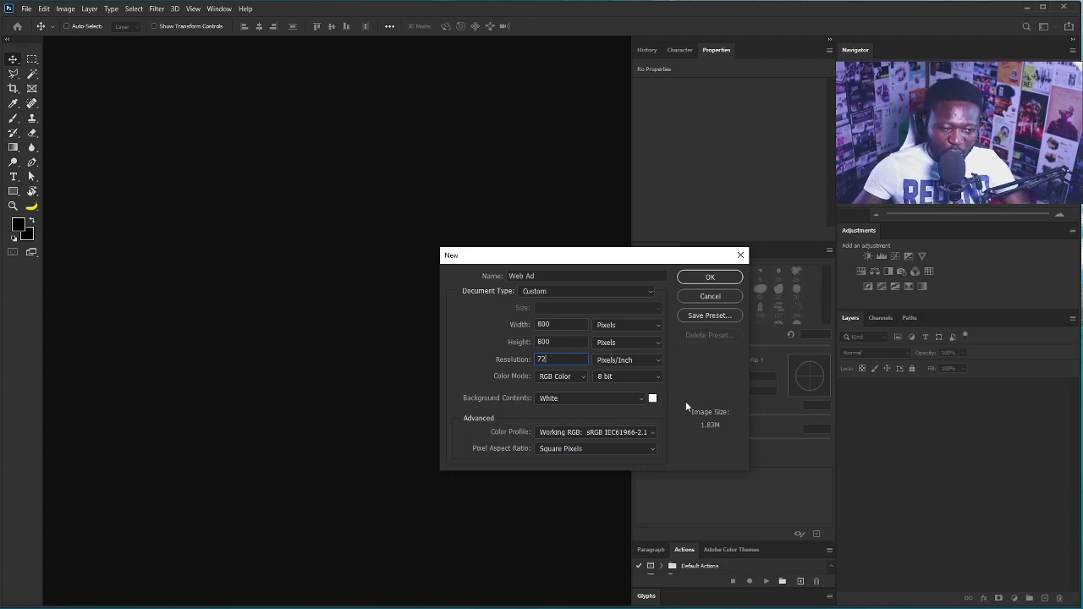
click(714, 276)
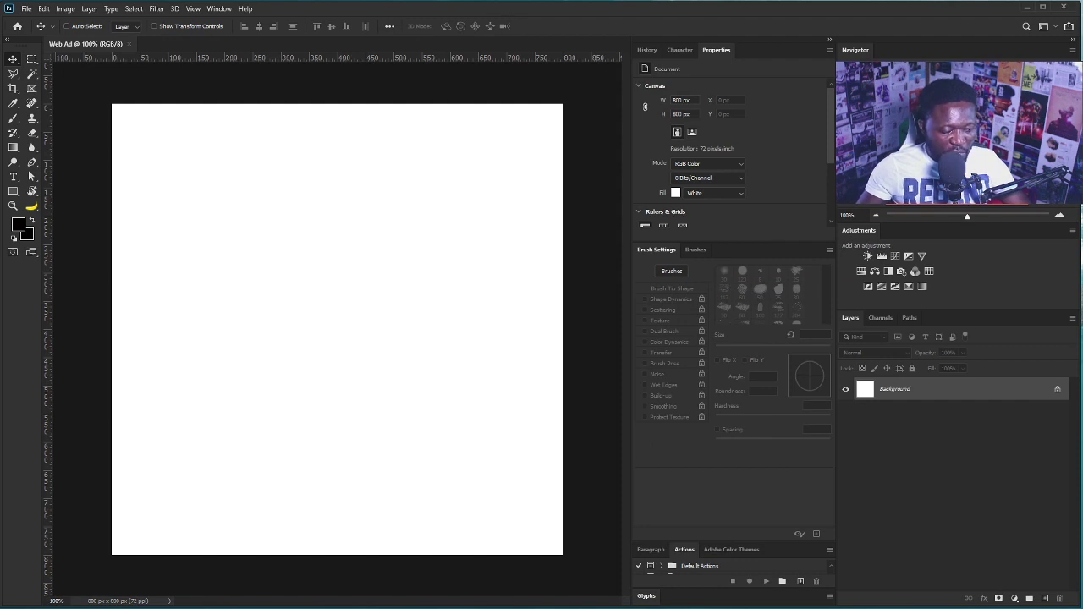
Step: Place the Curology tube image on the canvas and enlarge it proportionally to about 27%
drag(469, 540, 492, 410)
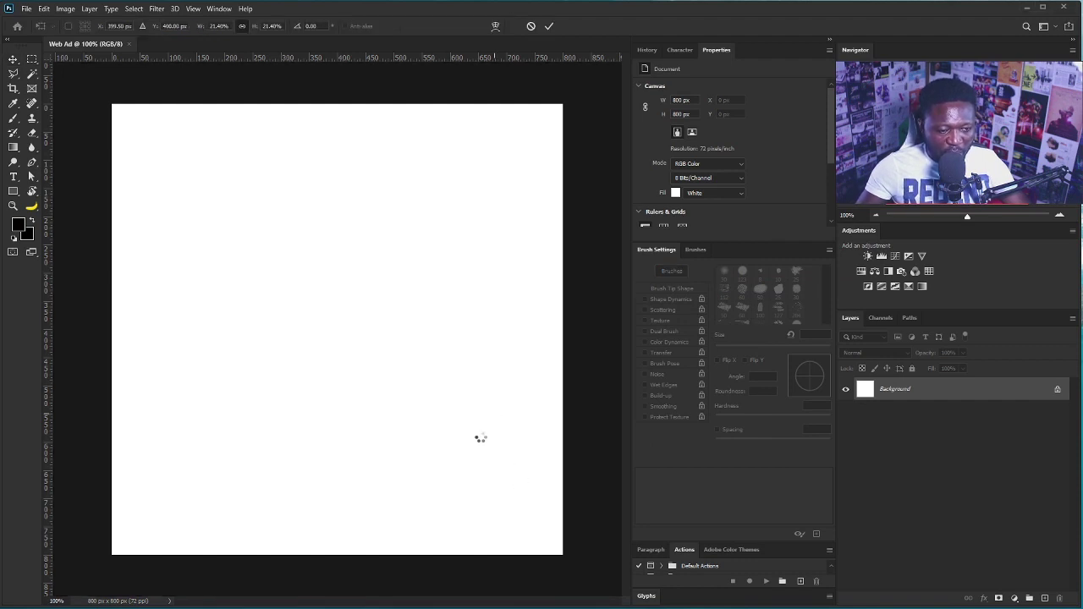
drag(321, 291, 368, 342)
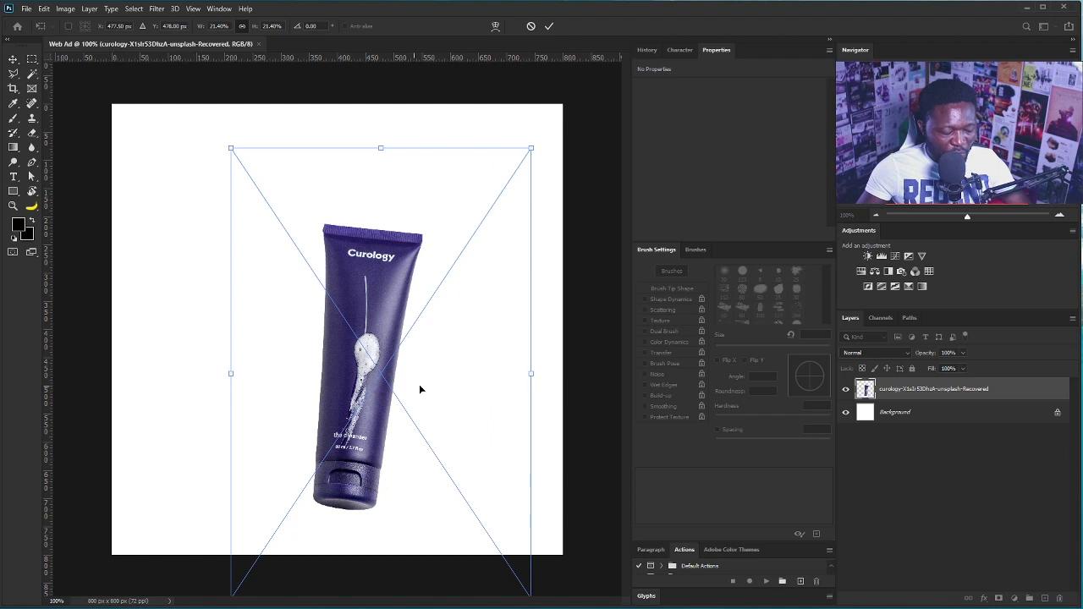
drag(530, 148, 603, 34)
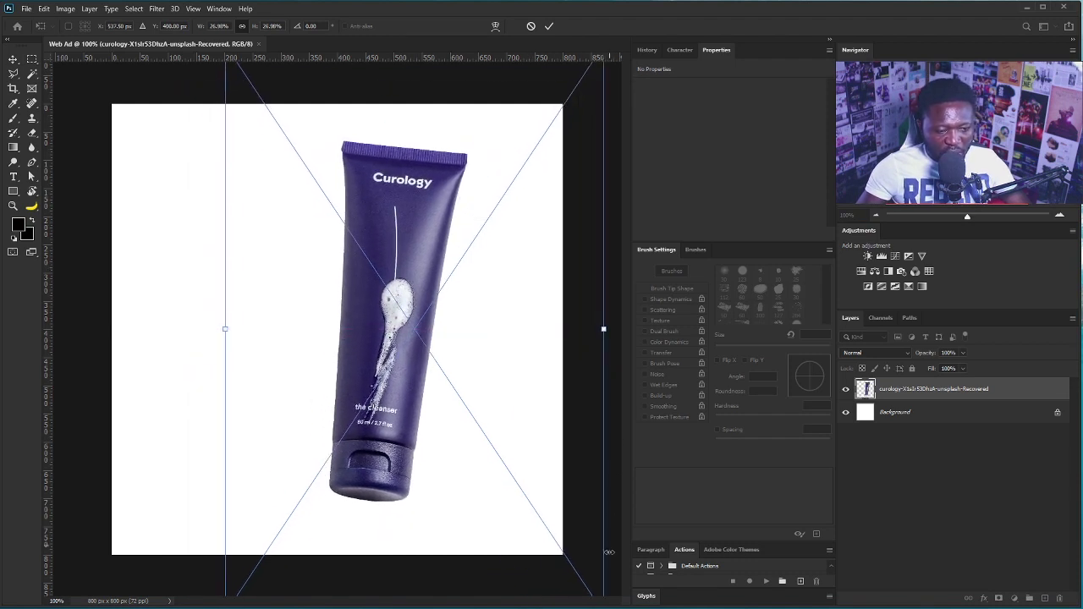
Step: Tilt the tube clockwise by about 5 degrees, refine its scale, and place it in the right half of the canvas
drag(615, 581, 642, 526)
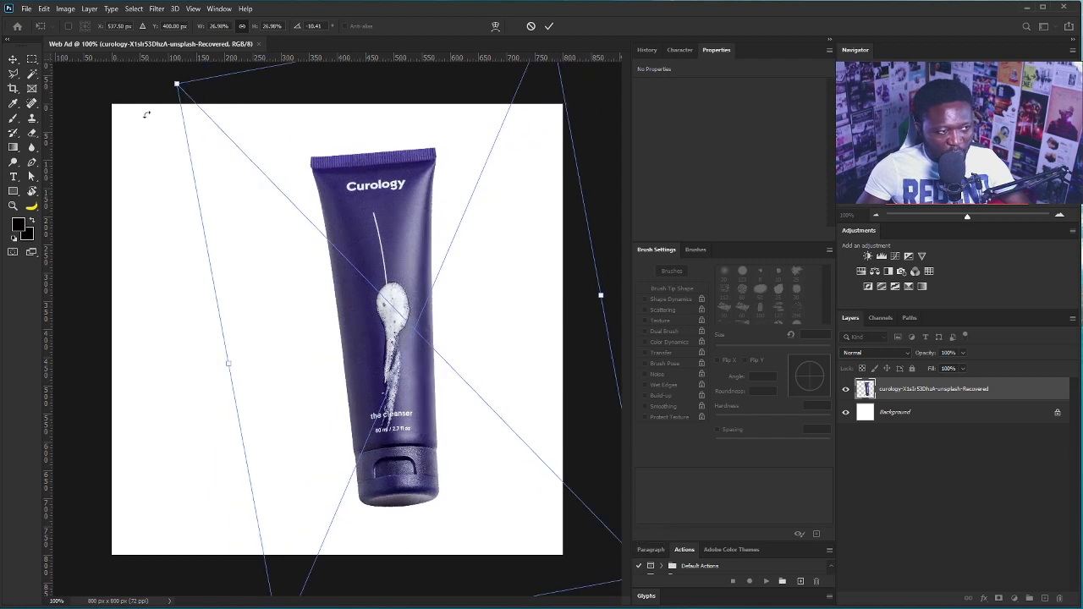
drag(177, 86, 203, 110)
drag(394, 311, 474, 286)
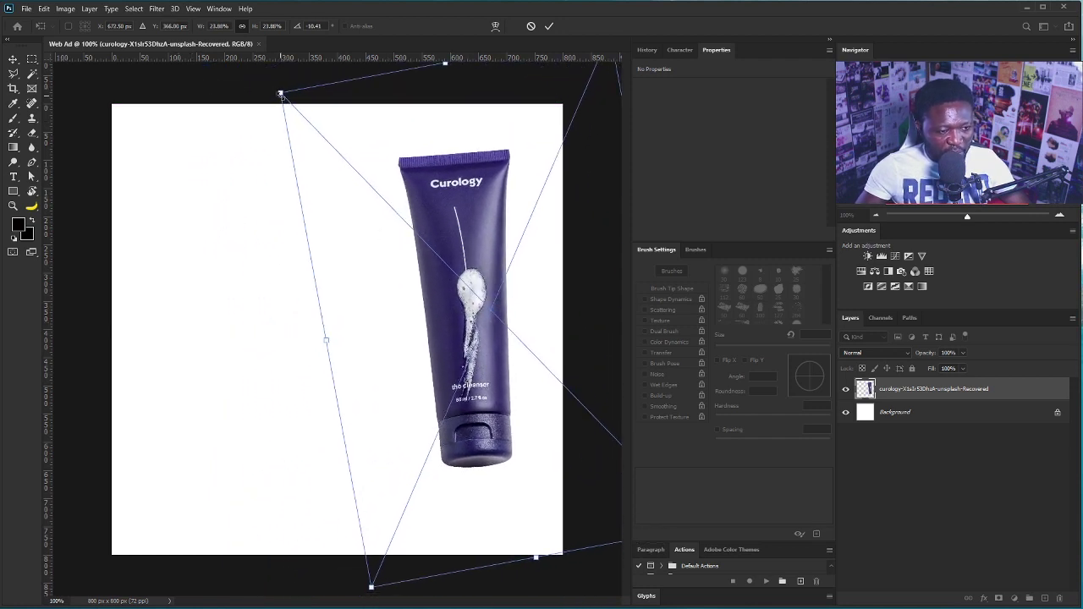
drag(356, 590, 312, 506)
drag(508, 351, 480, 338)
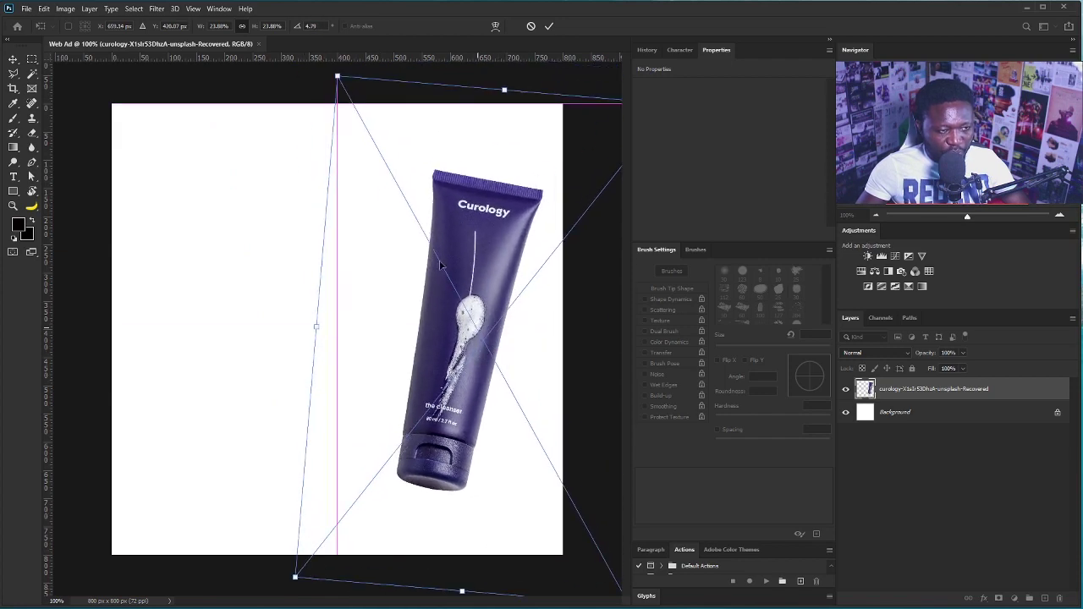
drag(338, 76, 306, 59)
mouse_move(483, 340)
mouse_down()
mouse_move(489, 315)
mouse_move(489, 330)
mouse_up()
key(Return)
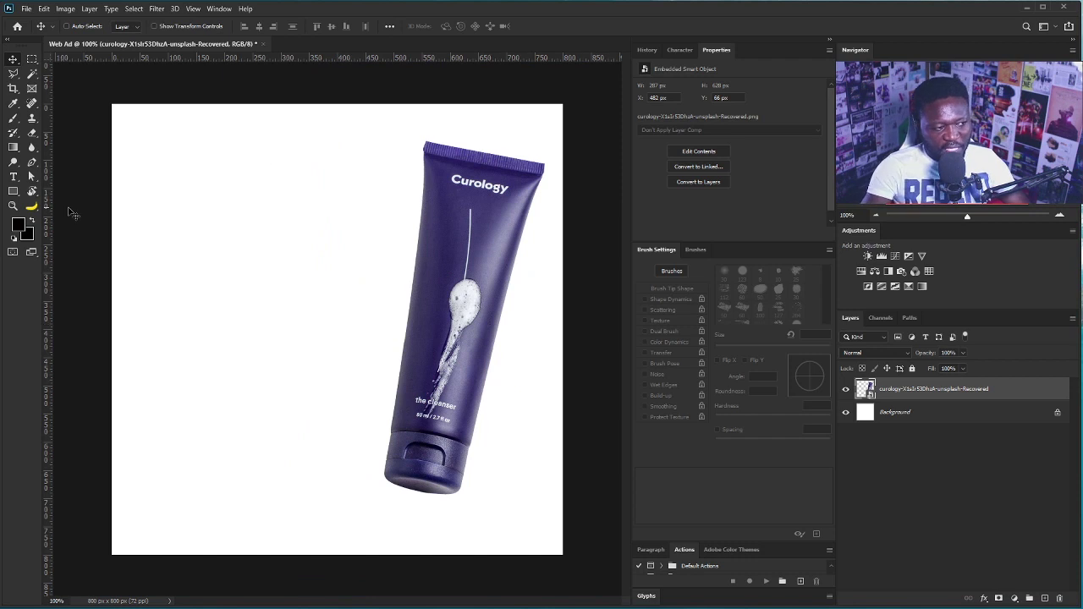
Step: Add a layer named BG_1 above the Background and fill it with the dark purple sampled from the tube
click(12, 105)
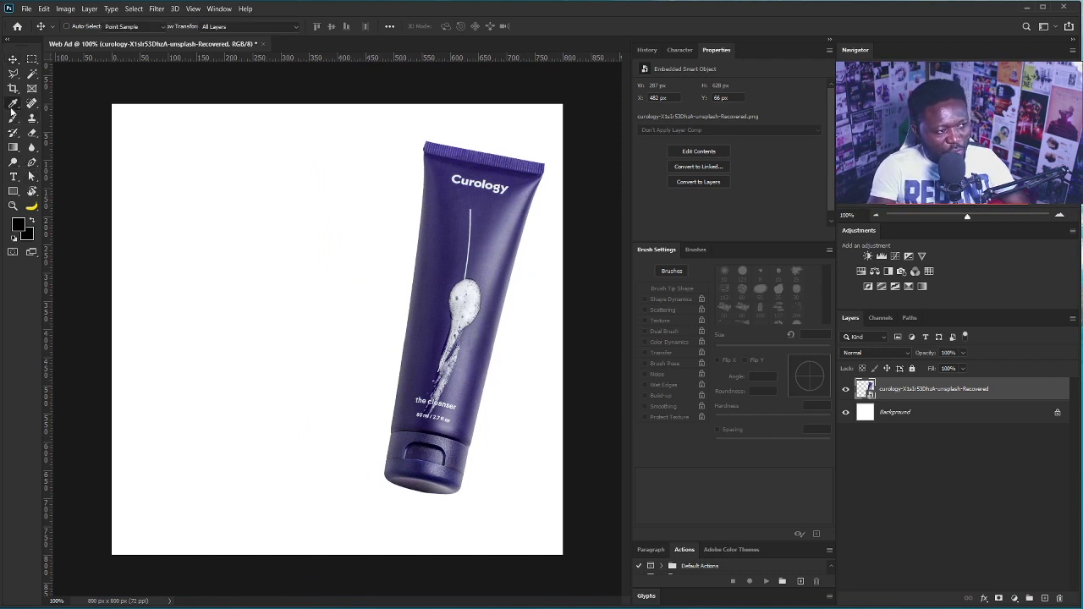
click(442, 246)
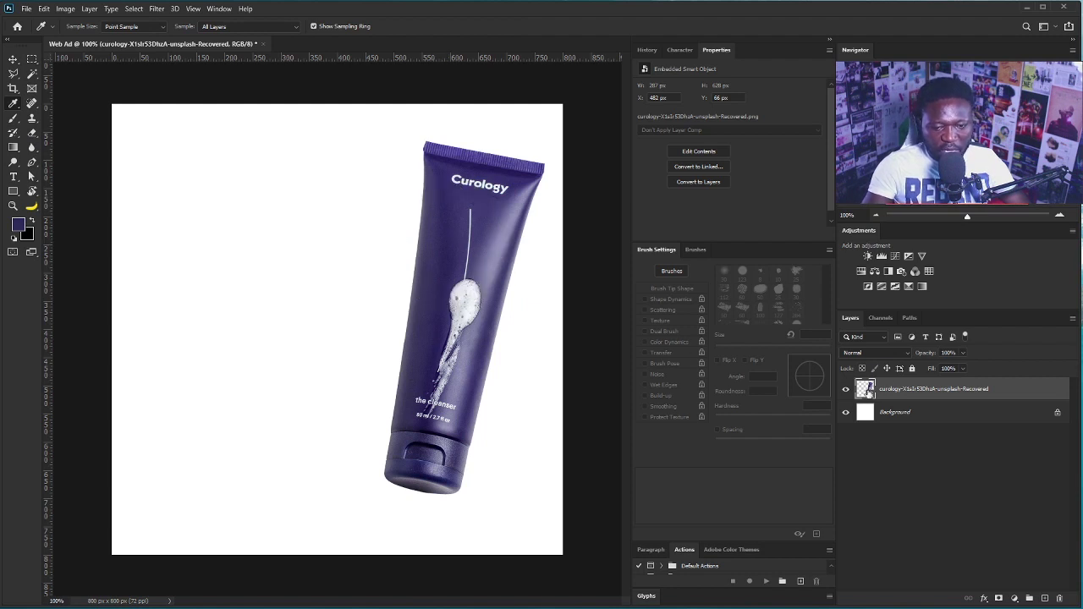
click(893, 415)
alt+click(1046, 597)
text(BG_1)
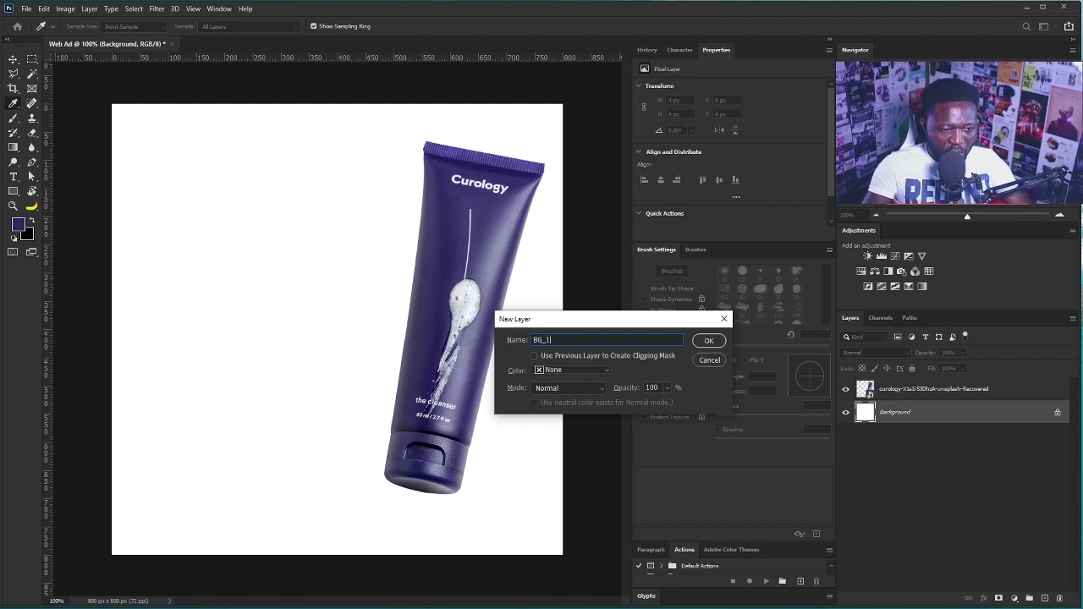
click(709, 340)
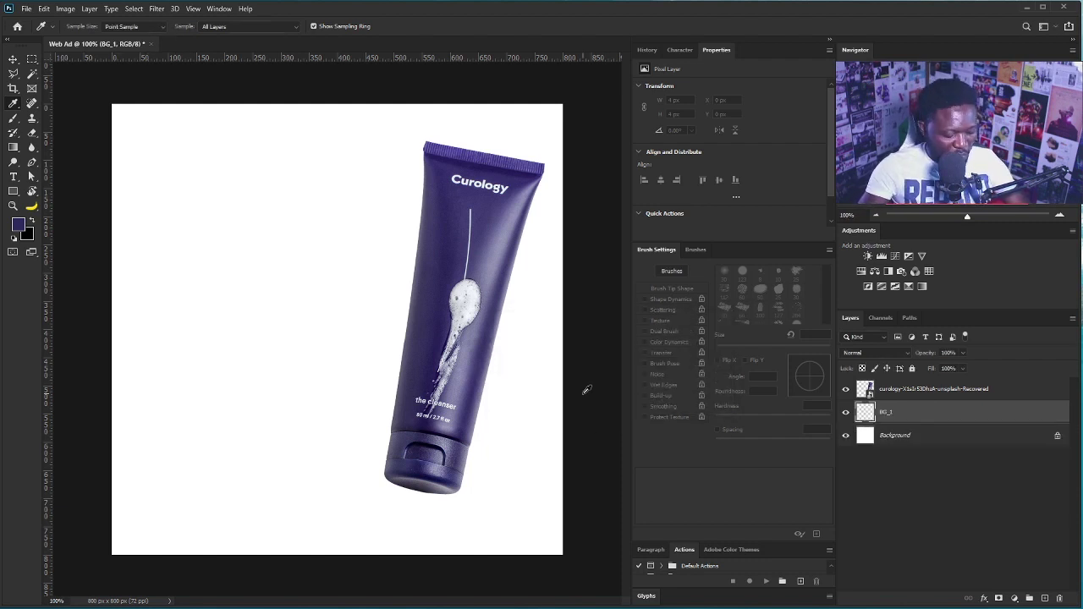
key(alt+BackSpace)
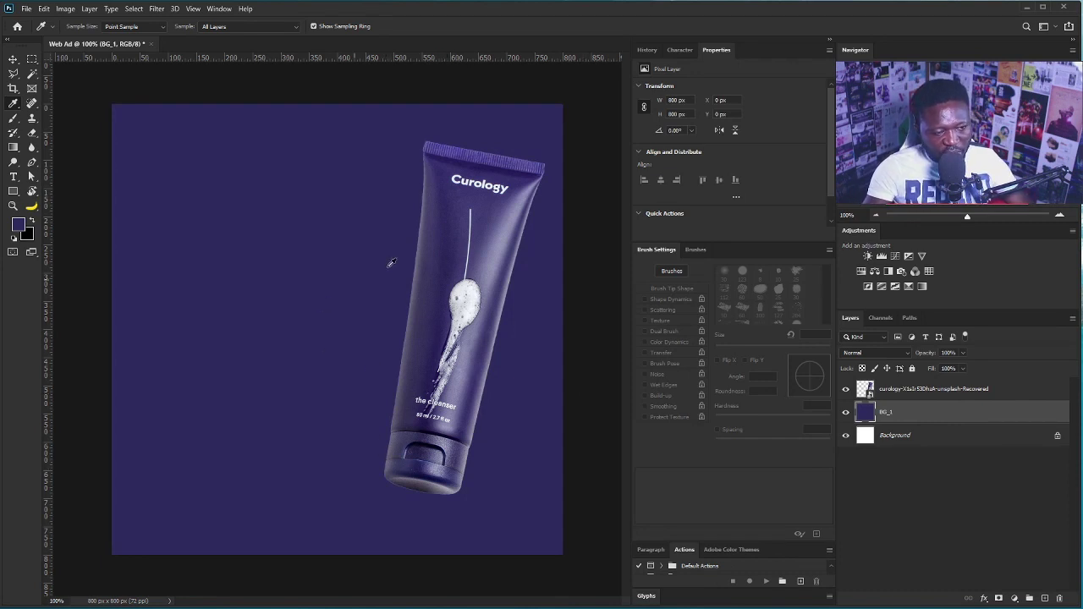
click(409, 372)
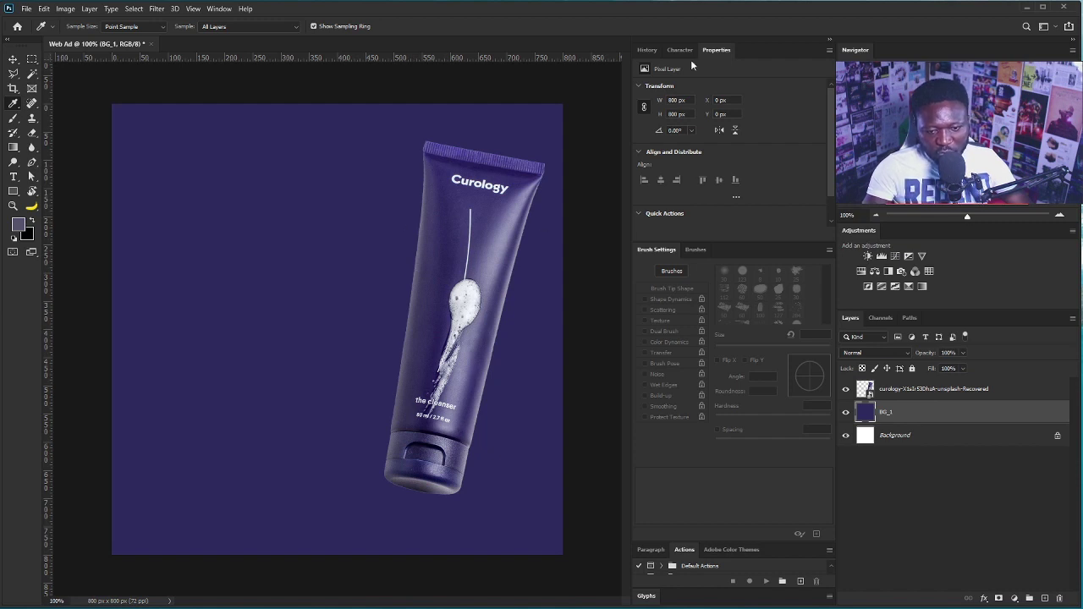
Step: Add a Curves adjustment above the tube layer and clip it to that layer
click(923, 390)
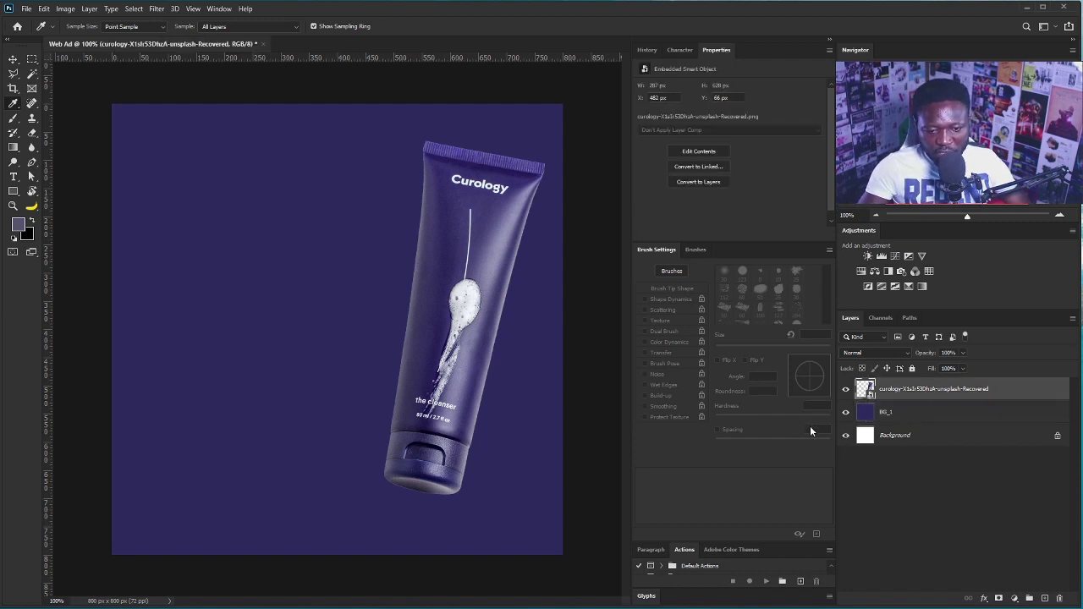
click(897, 257)
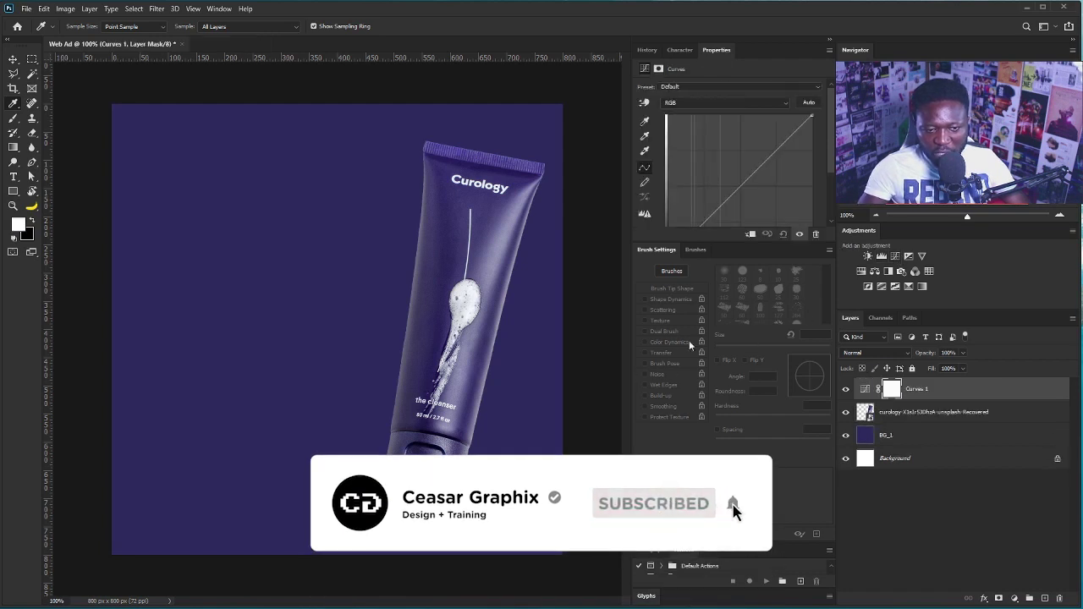
drag(833, 163, 832, 176)
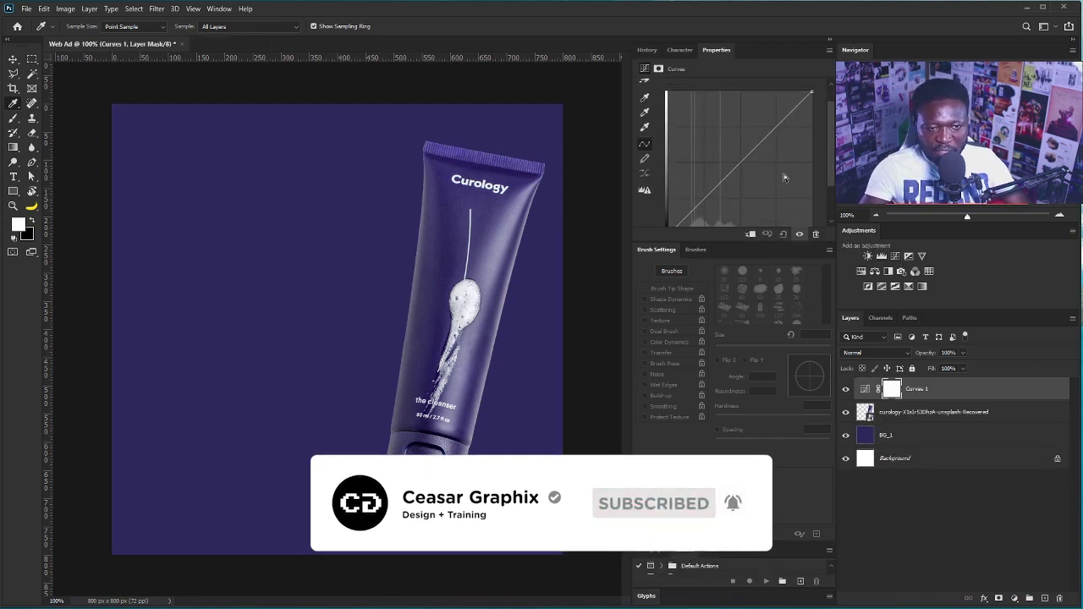
click(750, 234)
alt+click(867, 400)
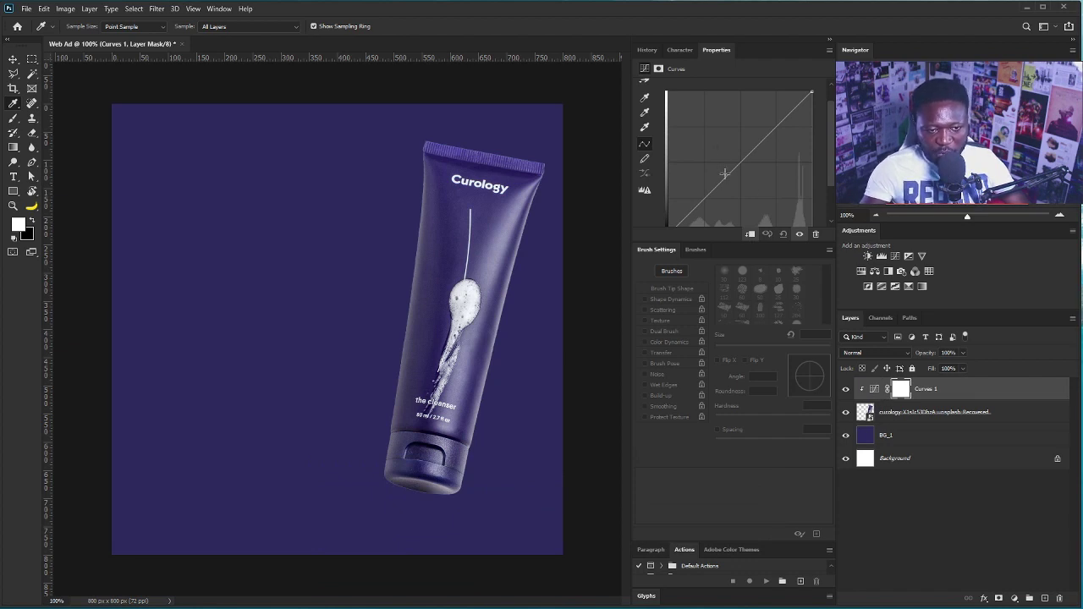
Step: Darken the tube by pulling down the curve's midtones, and invert the Curves mask to black
drag(724, 176, 737, 206)
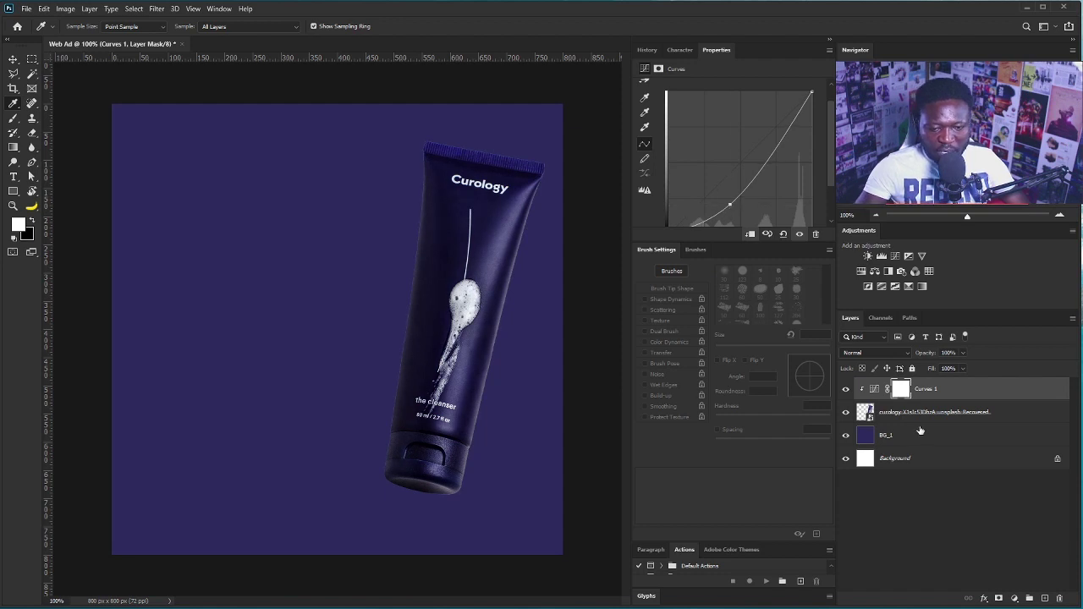
click(901, 391)
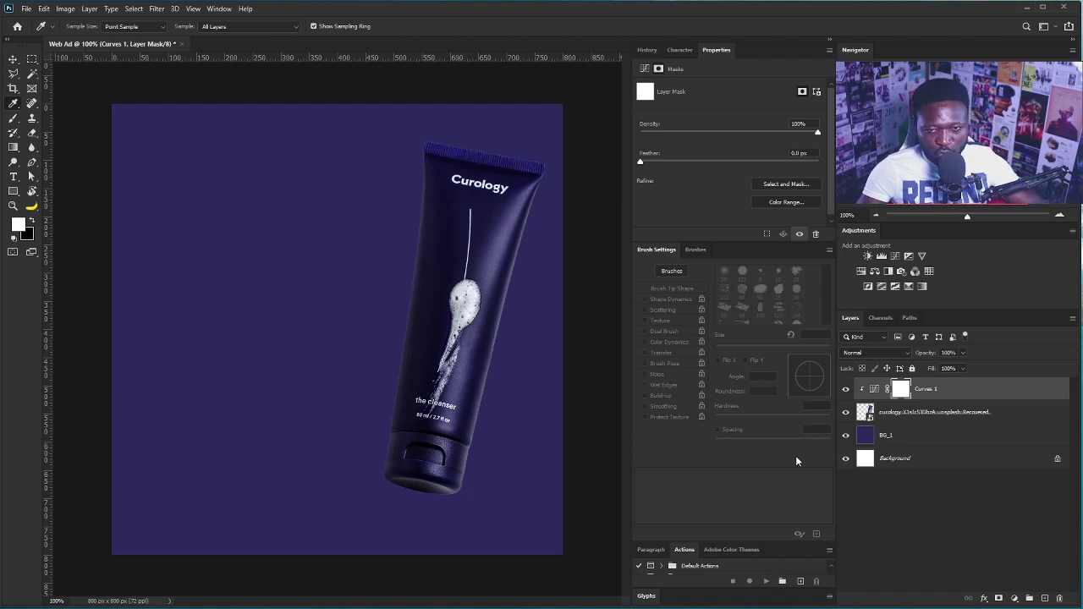
key(ctrl+i)
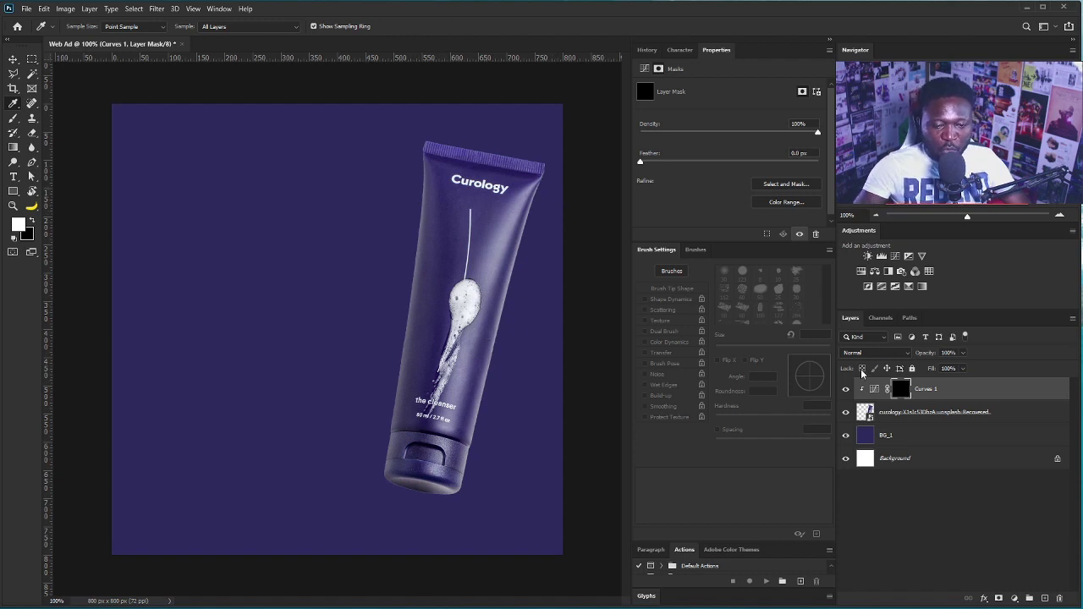
Step: Set up the soft round Brush at 70 px with Transfer turned off and flow at 18%
key(b)
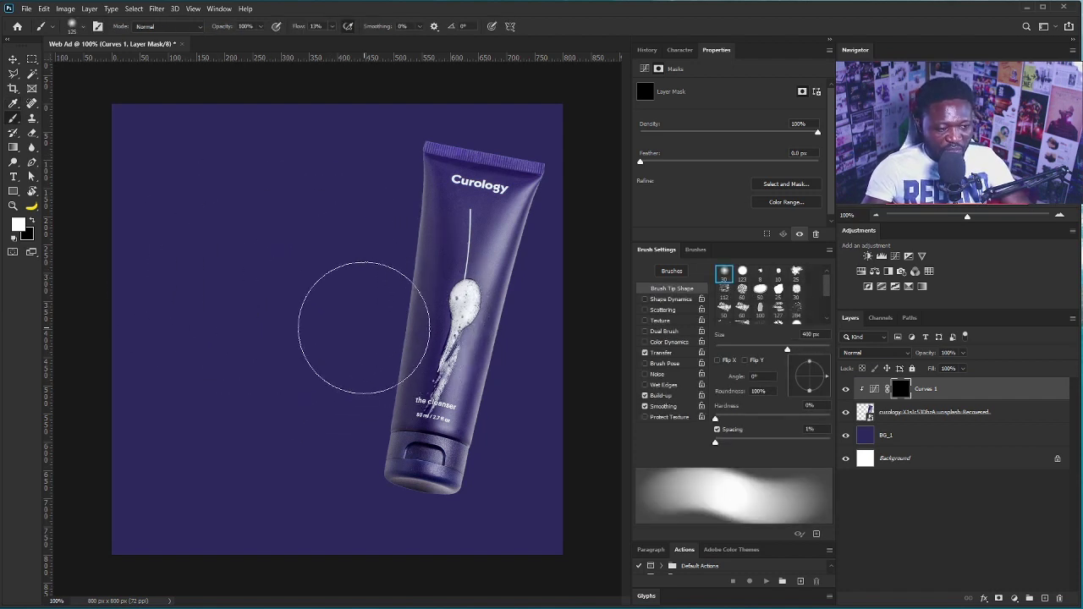
key(bracketleft)
key(bracketleft)
key(bracketleft)
key(bracketleft)
key(bracketleft)
key(bracketleft)
key(bracketleft)
key(bracketleft)
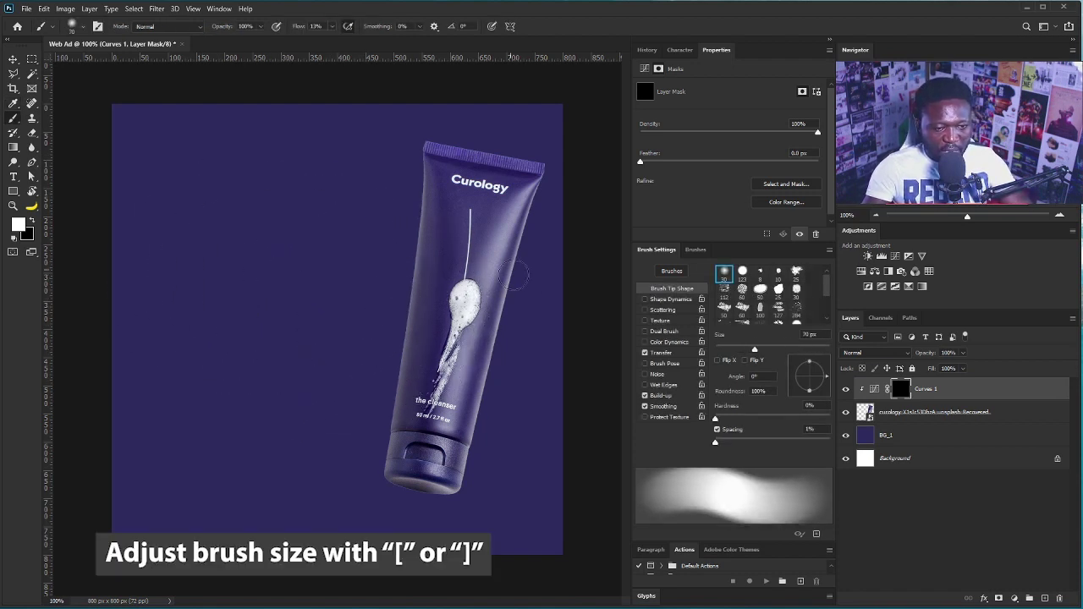
click(645, 352)
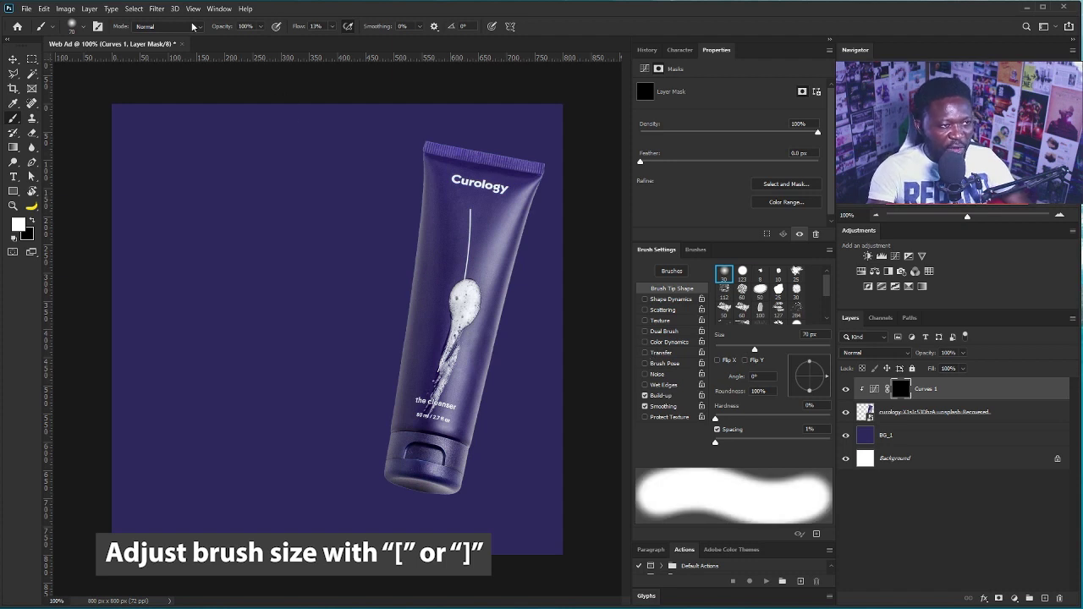
click(332, 26)
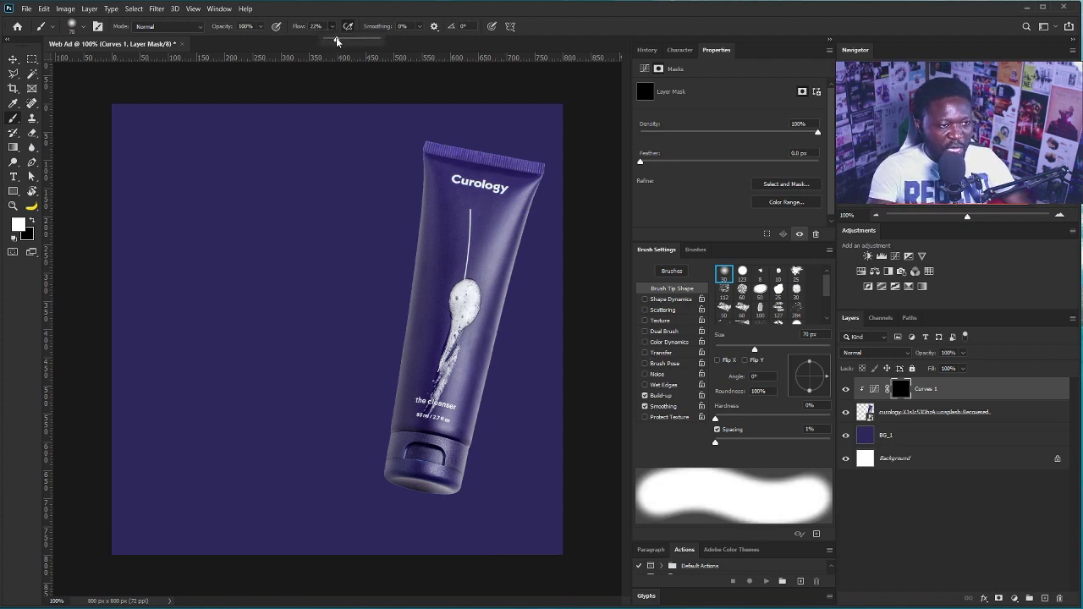
Step: Enlarge the brush to 100 px and paint white on the Curves mask along the tube's left edge
key(bracketright)
key(bracketright)
key(bracketright)
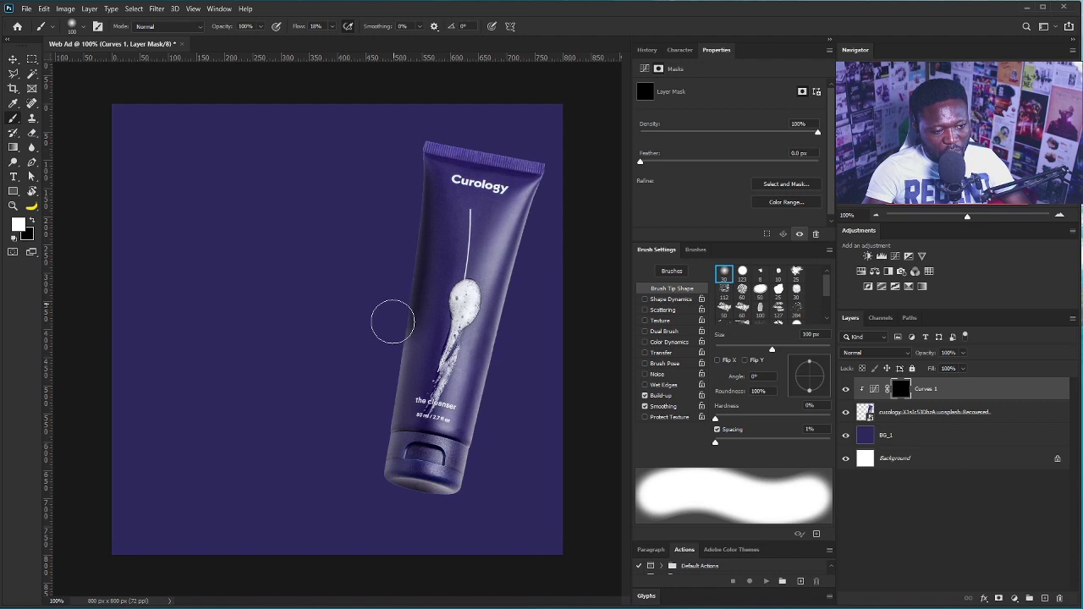
mouse_move(372, 426)
mouse_down()
mouse_move(370, 454)
mouse_move(401, 518)
mouse_up()
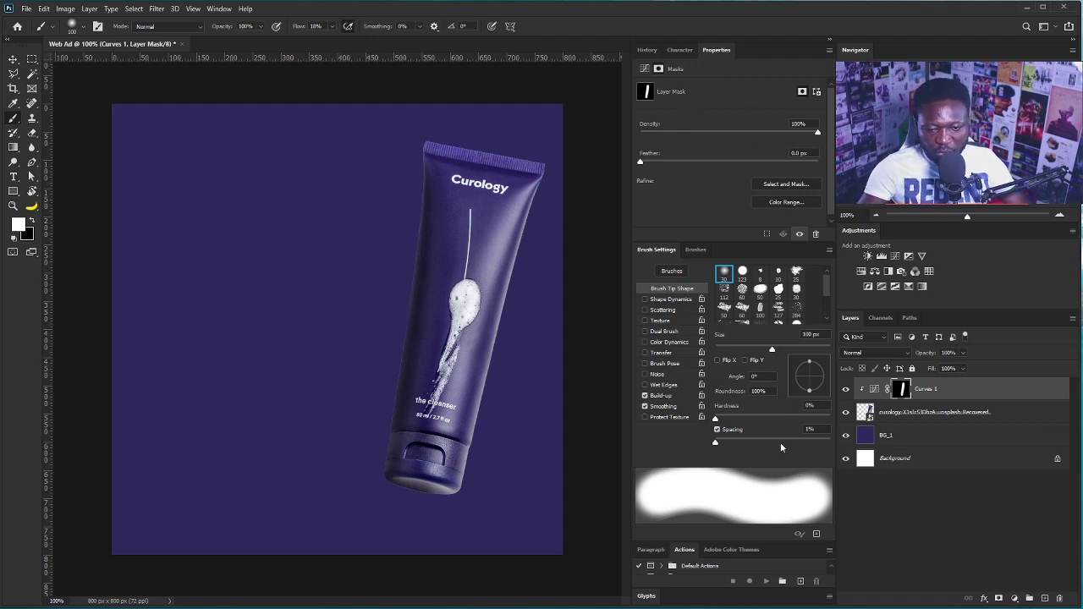
Step: Set the Curves layer's blend mode to Luminosity and try a lower layer opacity
click(862, 354)
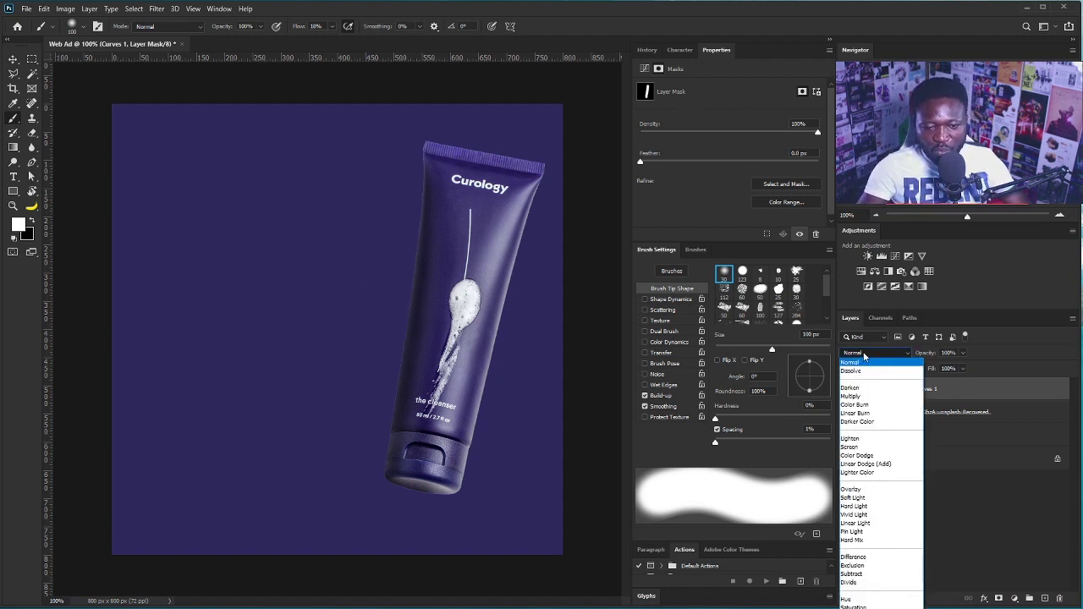
scroll(864, 356, up, 1)
key(Return)
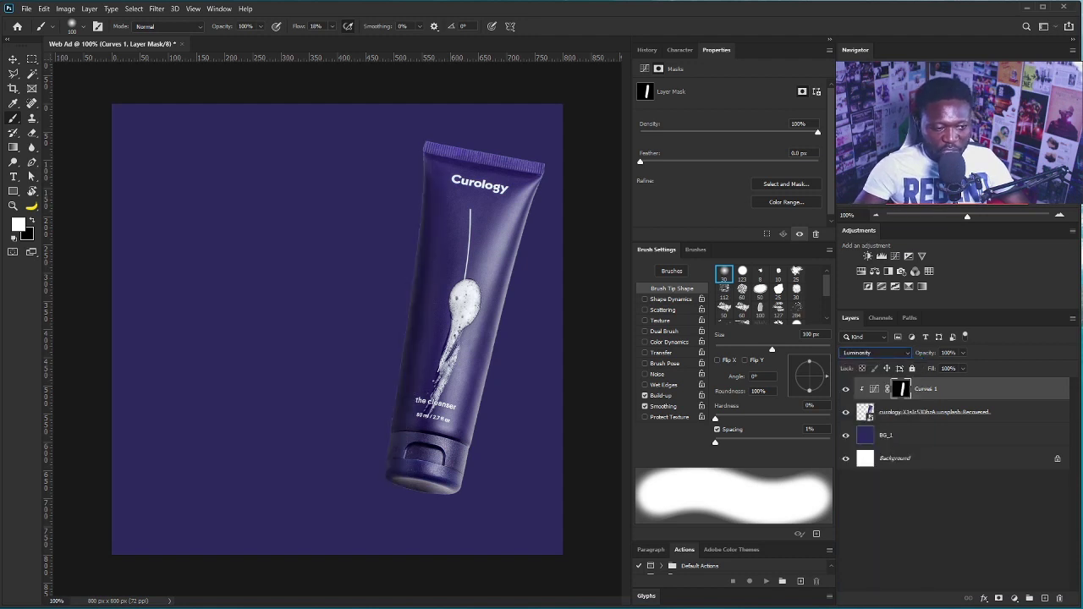
click(963, 355)
drag(962, 370, 953, 370)
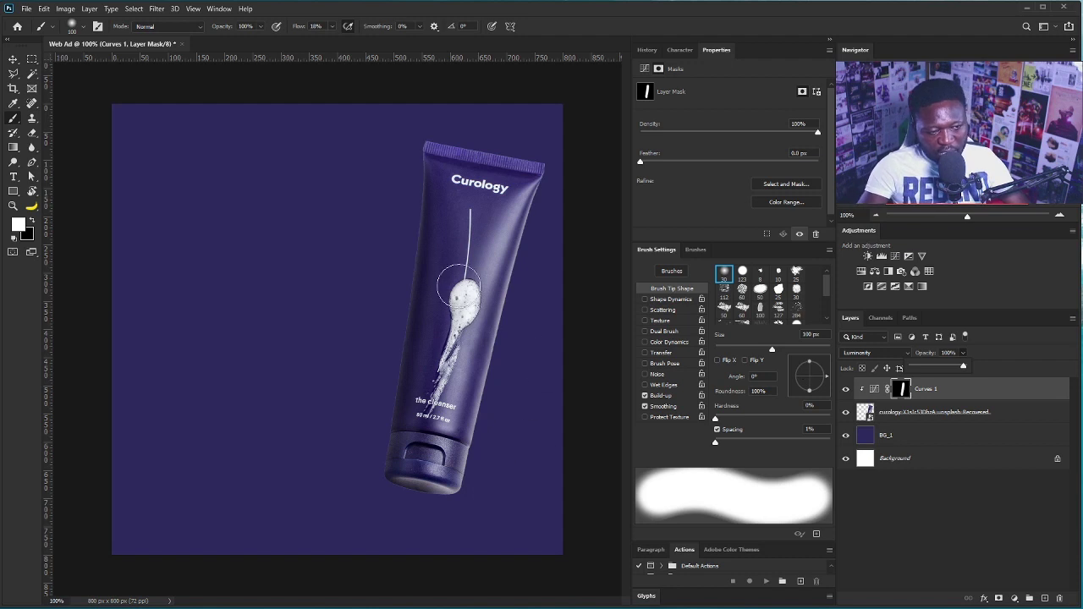
scroll(398, 271, up, 3)
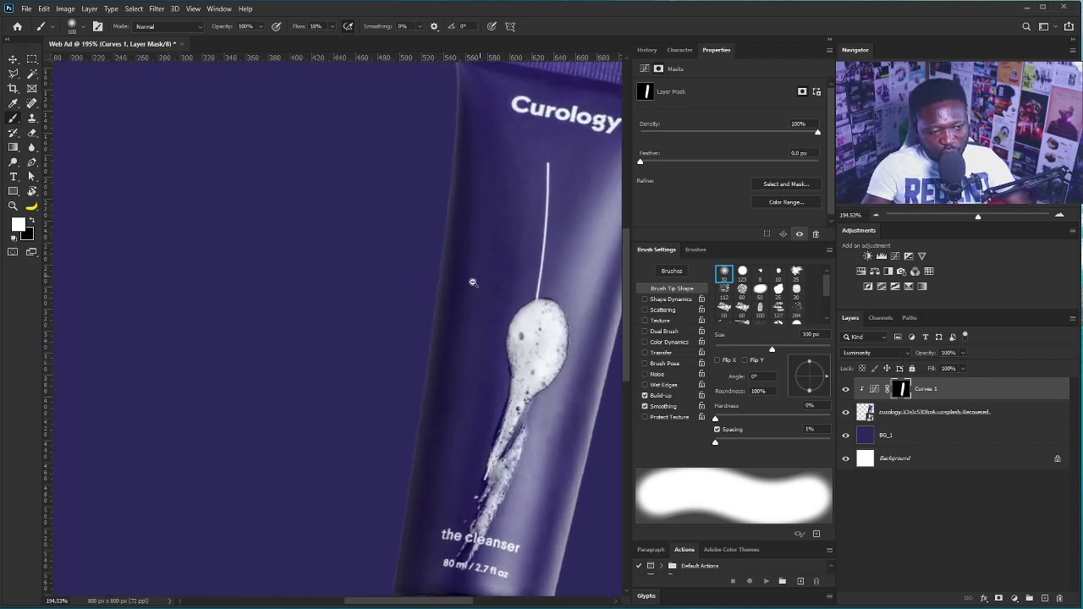
Step: Rasterize the tube layer and soften the tube's edges with the Blur tool at 45 px and 50% strength
scroll(474, 282, down, 3)
scroll(449, 292, up, 1)
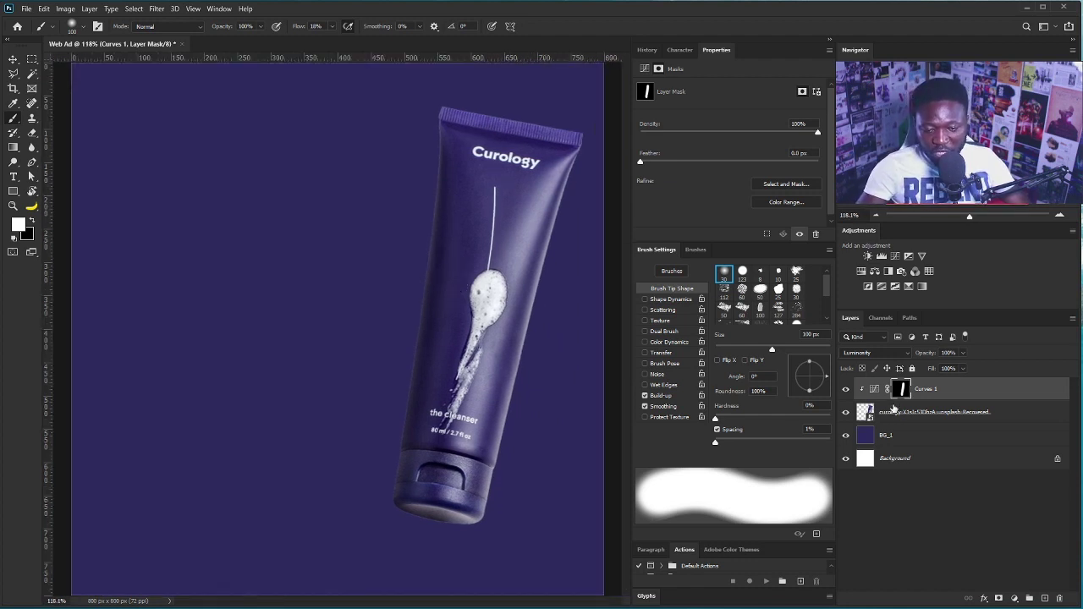
click(895, 413)
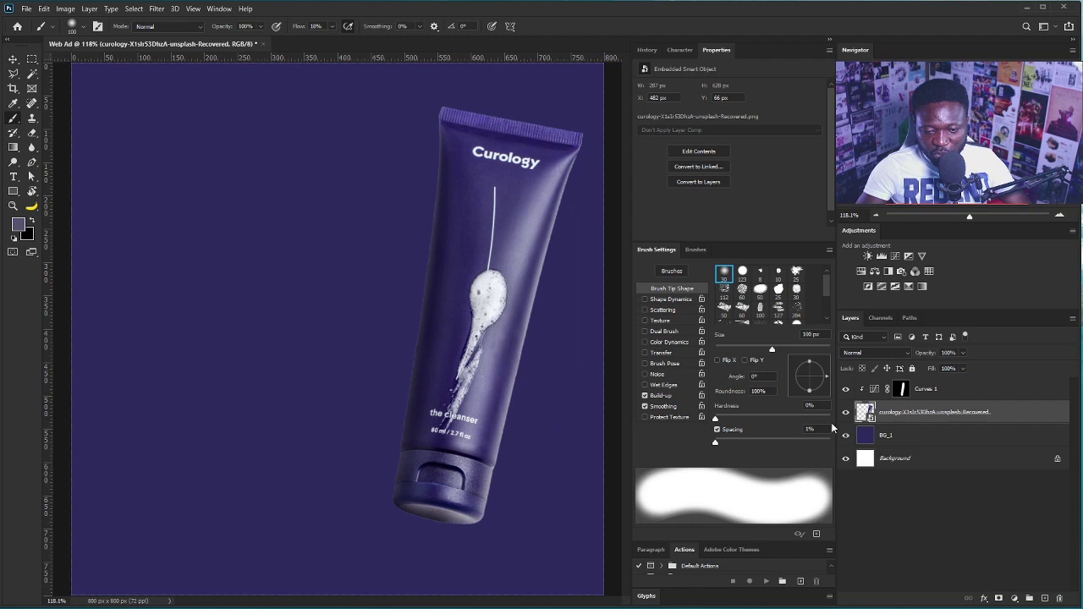
right_click(896, 404)
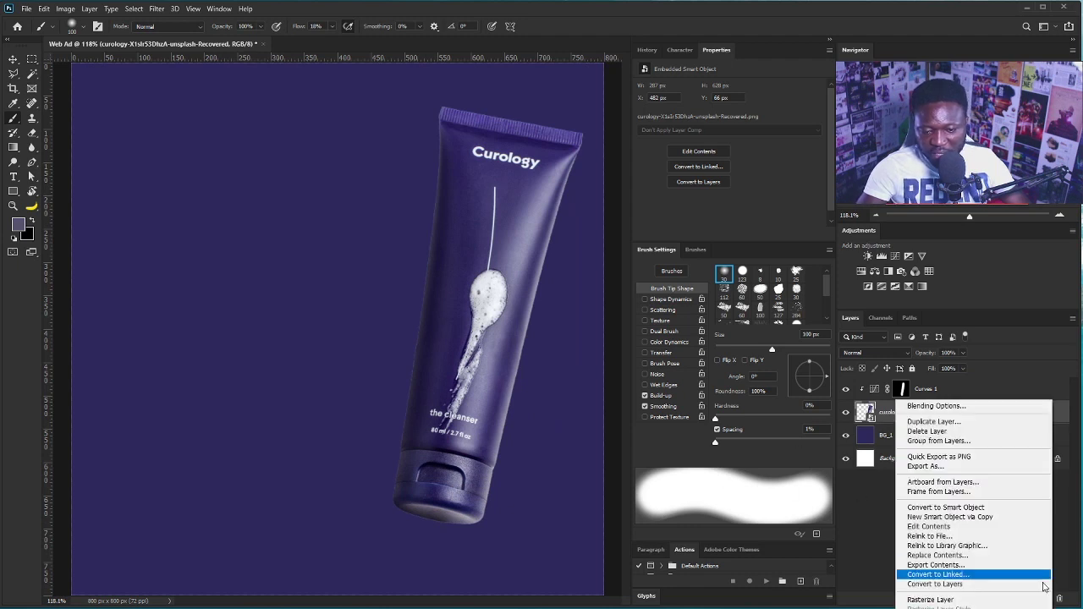
click(935, 599)
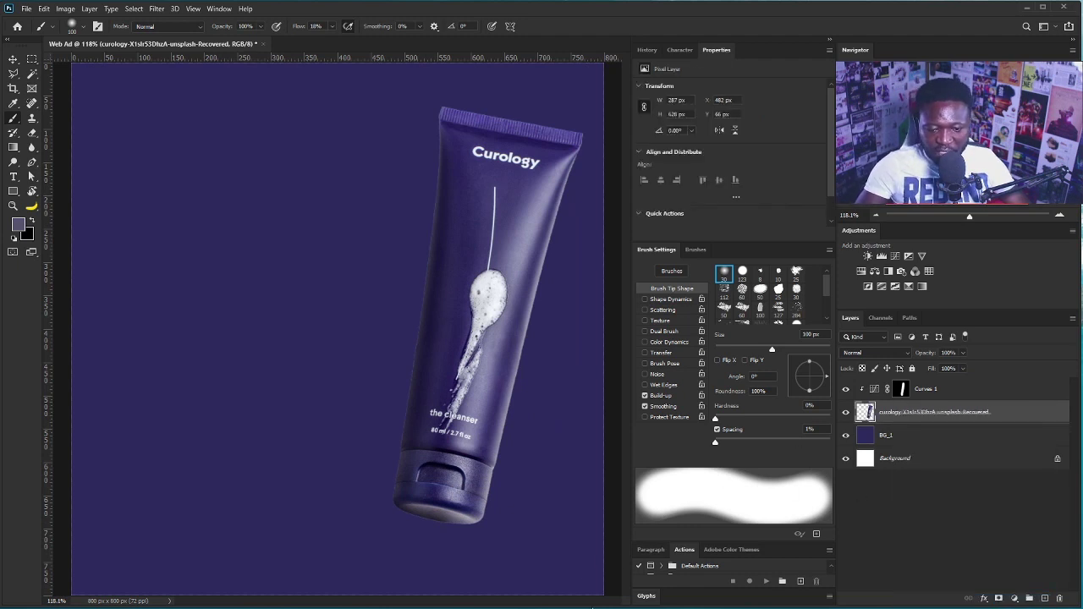
click(32, 146)
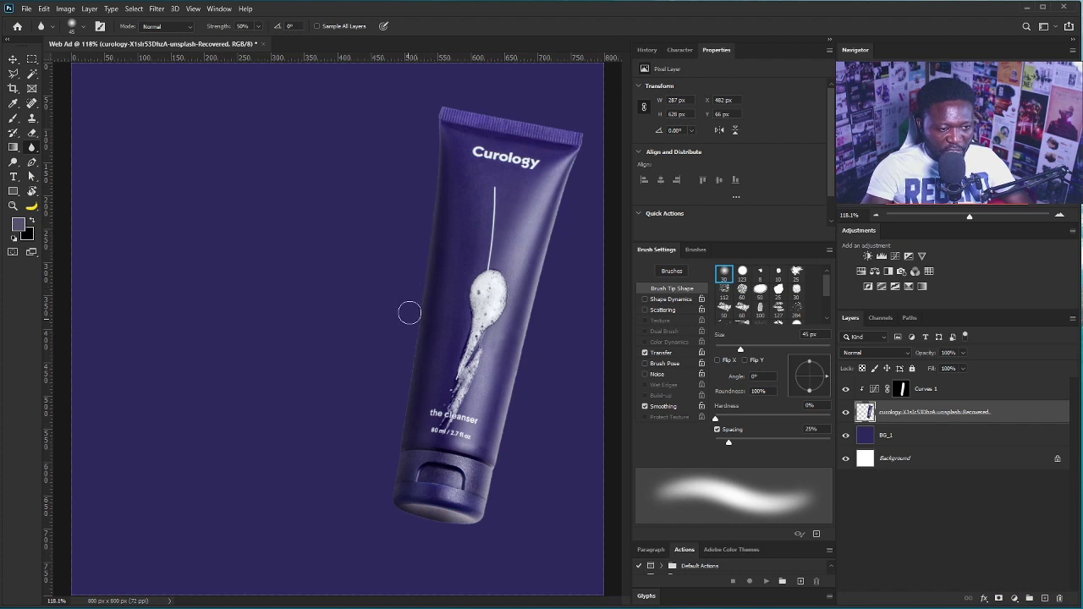
drag(396, 424, 385, 486)
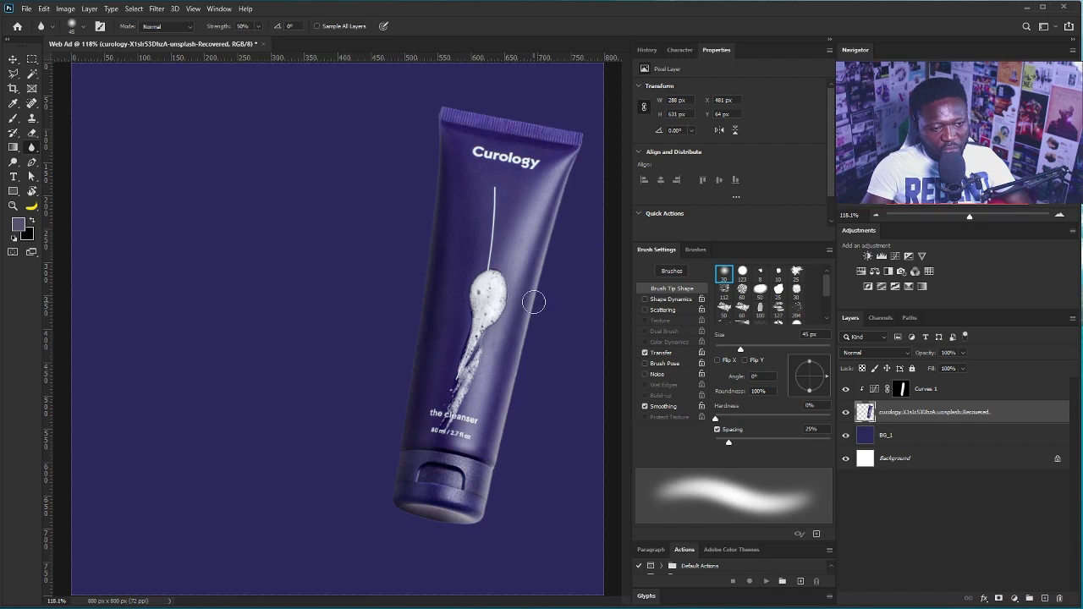
Step: Sample the light purple from the tube's highlight and add a new layer directly beneath the tube layer
scroll(348, 328, down, 2)
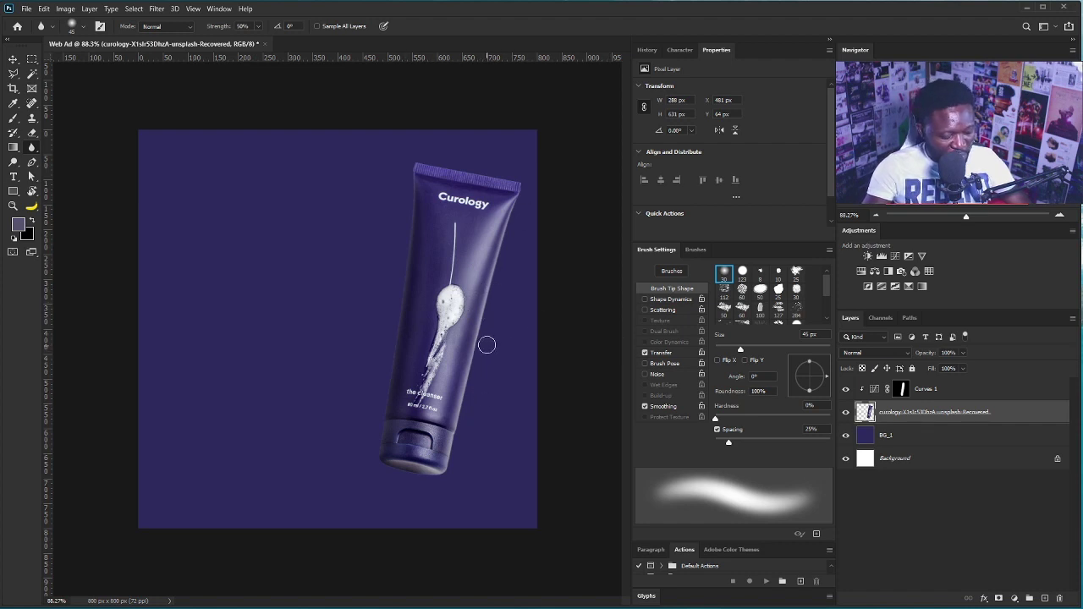
key(i)
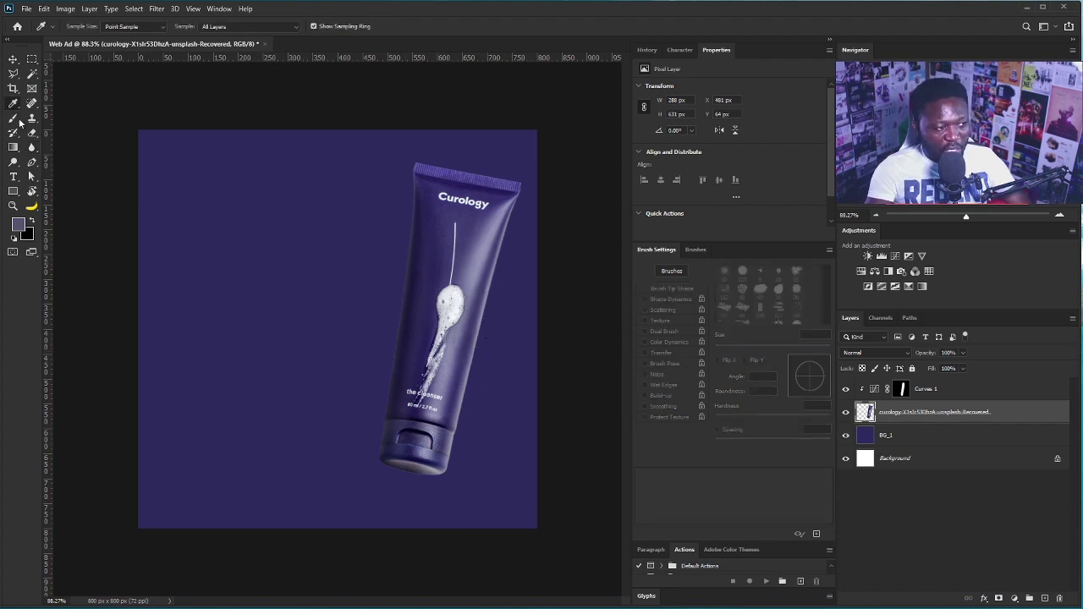
click(480, 231)
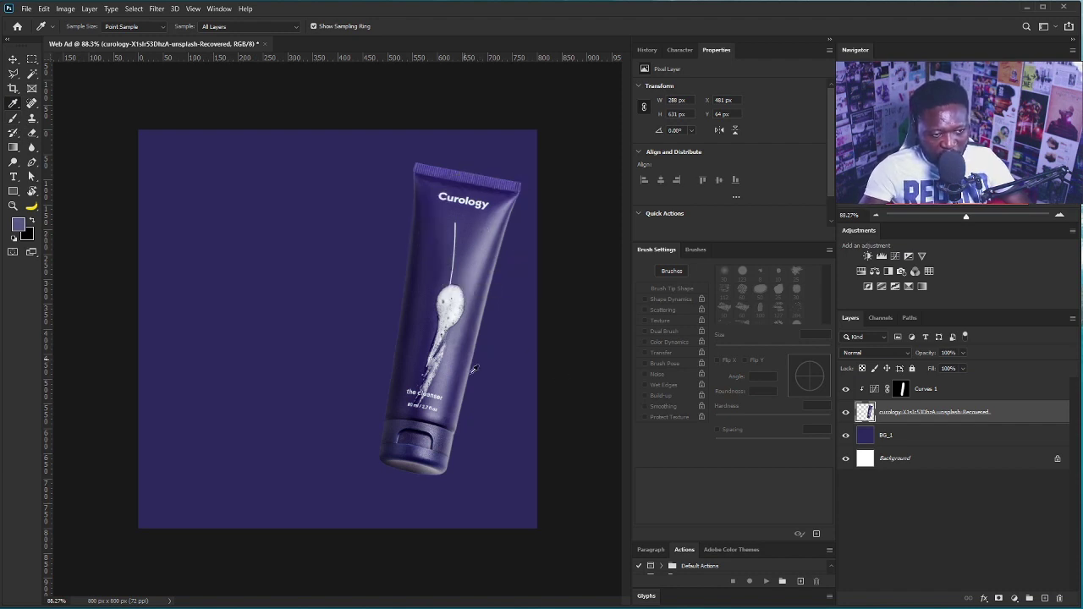
click(1045, 599)
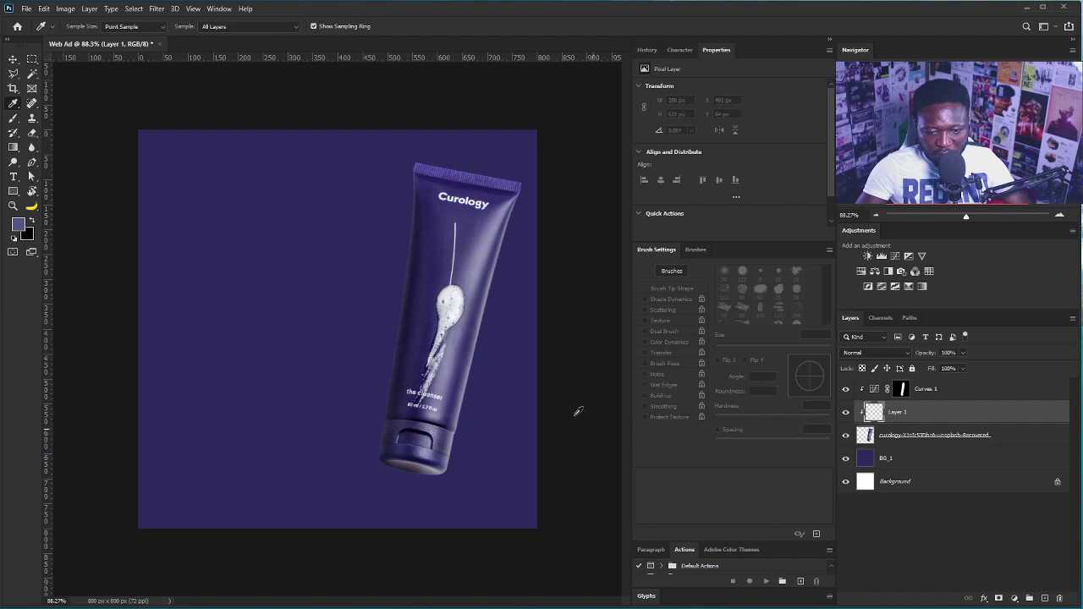
drag(930, 419, 924, 446)
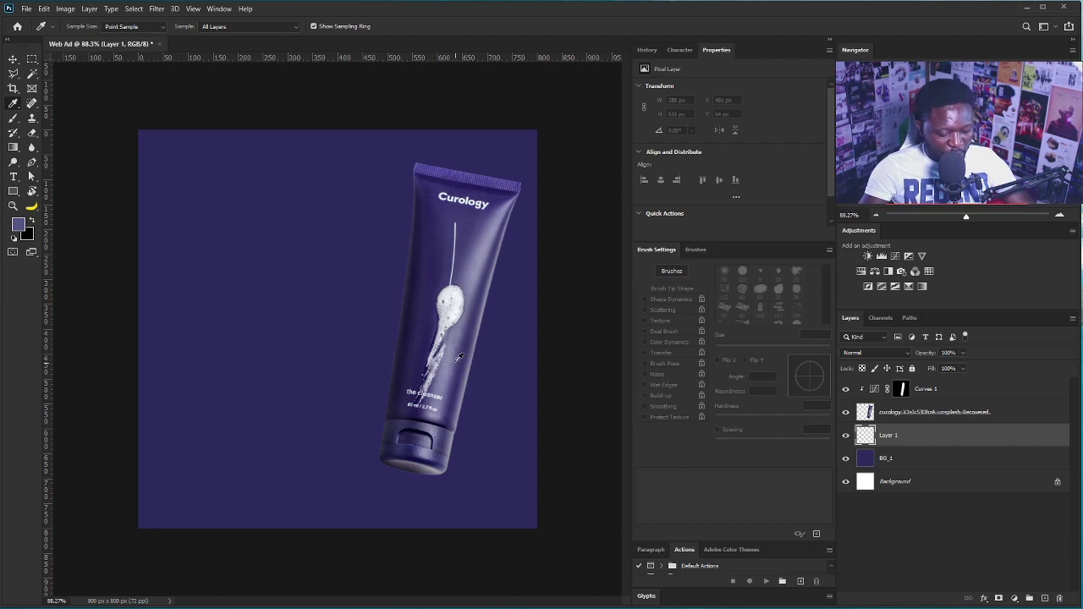
Step: Paint a soft light-purple glow behind the tube with a 600 px brush on the new layer
key(b)
key(bracketright)
key(bracketright)
key(bracketright)
key(bracketright)
mouse_move(523, 319)
mouse_down()
mouse_move(544, 314)
mouse_move(384, 496)
mouse_up()
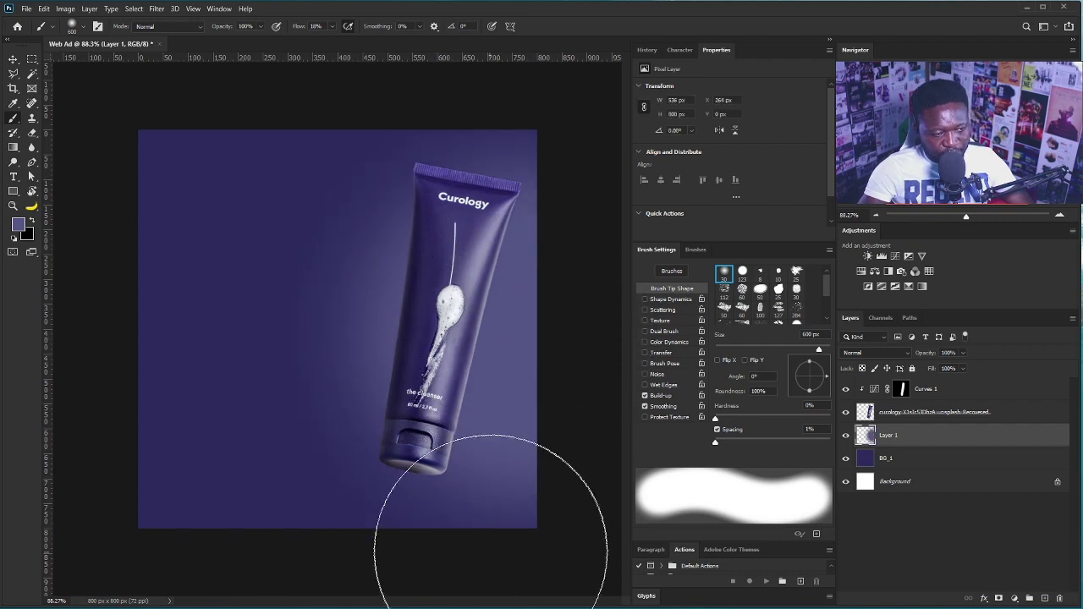
drag(326, 312, 338, 325)
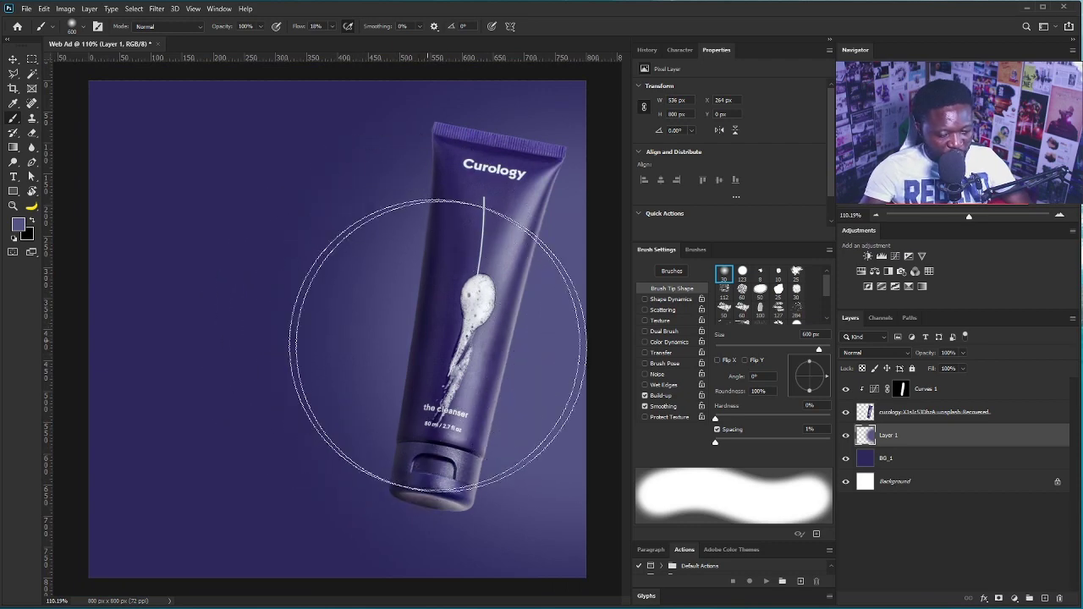
Step: Erase the glow along the tube's left side with a soft 200 px Eraser
key(e)
key(])
key(])
key(])
key(])
key(])
key(])
key(])
key(])
key(])
key(])
key(])
key(])
key(])
key(])
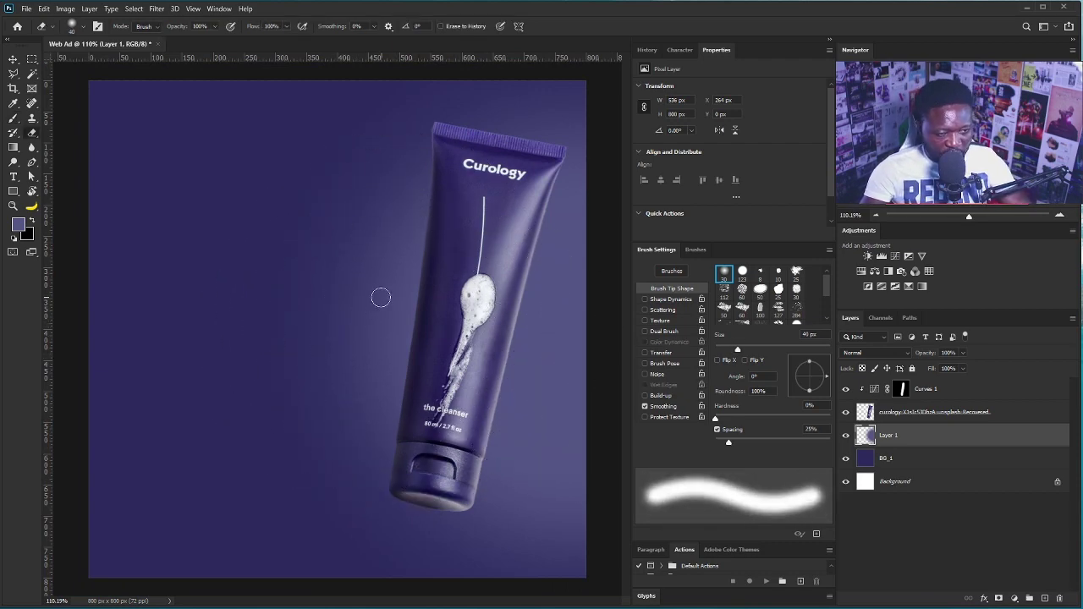
key([)
key([)
mouse_move(414, 218)
mouse_down()
mouse_move(407, 203)
mouse_move(353, 398)
mouse_up()
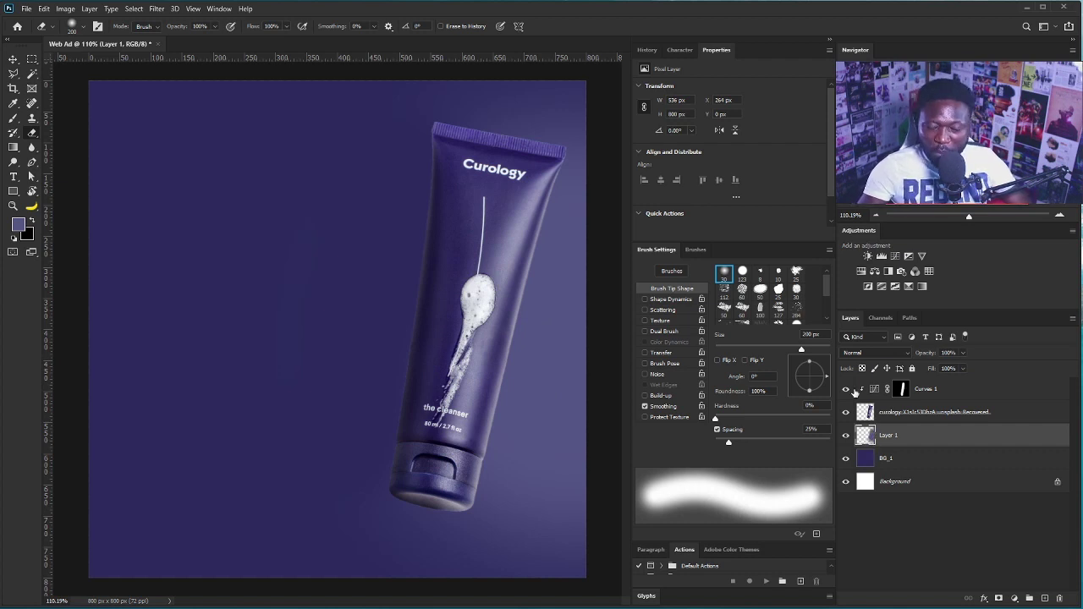
Step: Load the tube's outline as a selection and add a layer named Shadow between the tube and the glow
ctrl+click(869, 419)
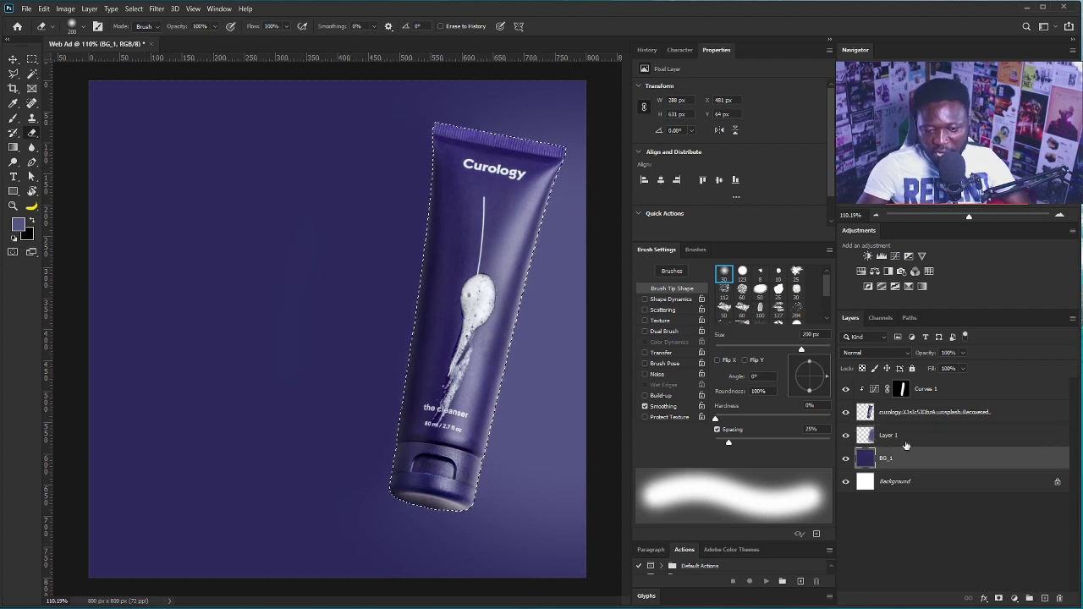
click(1045, 599)
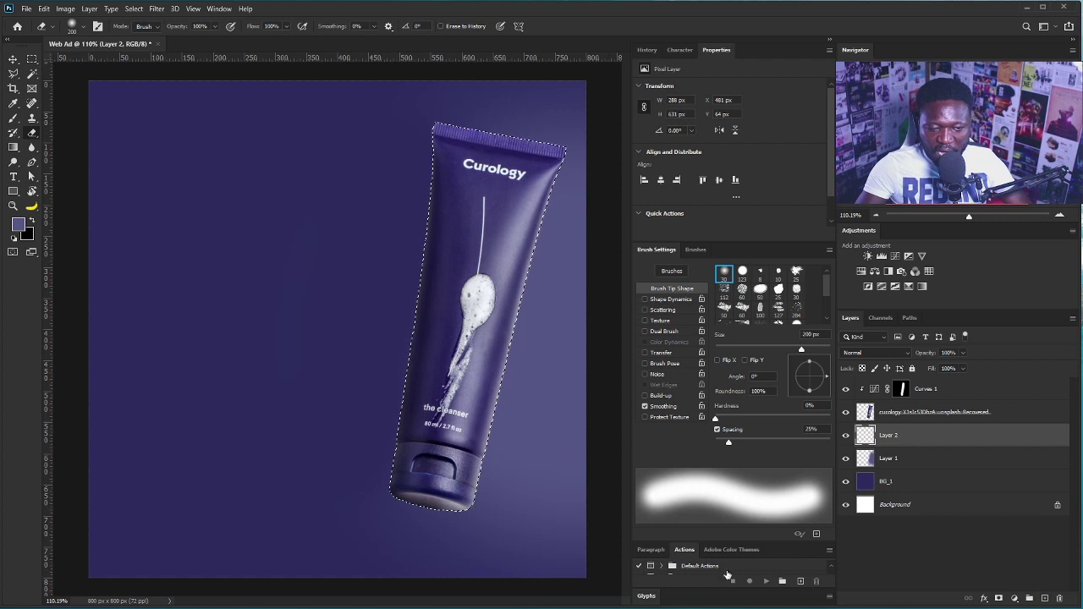
double_click(890, 438)
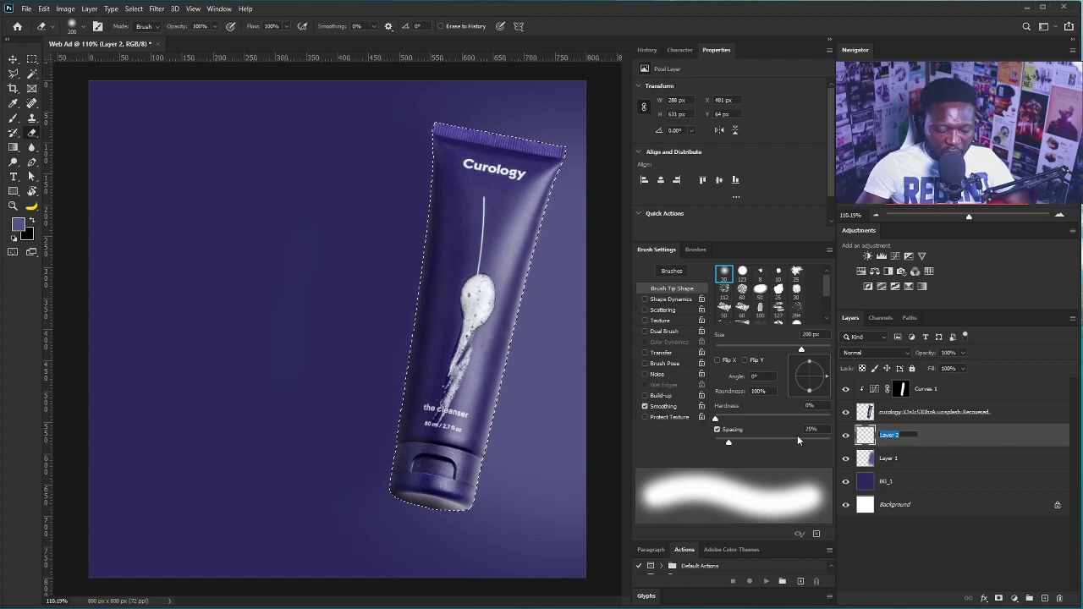
text(Shadow)
key(Return)
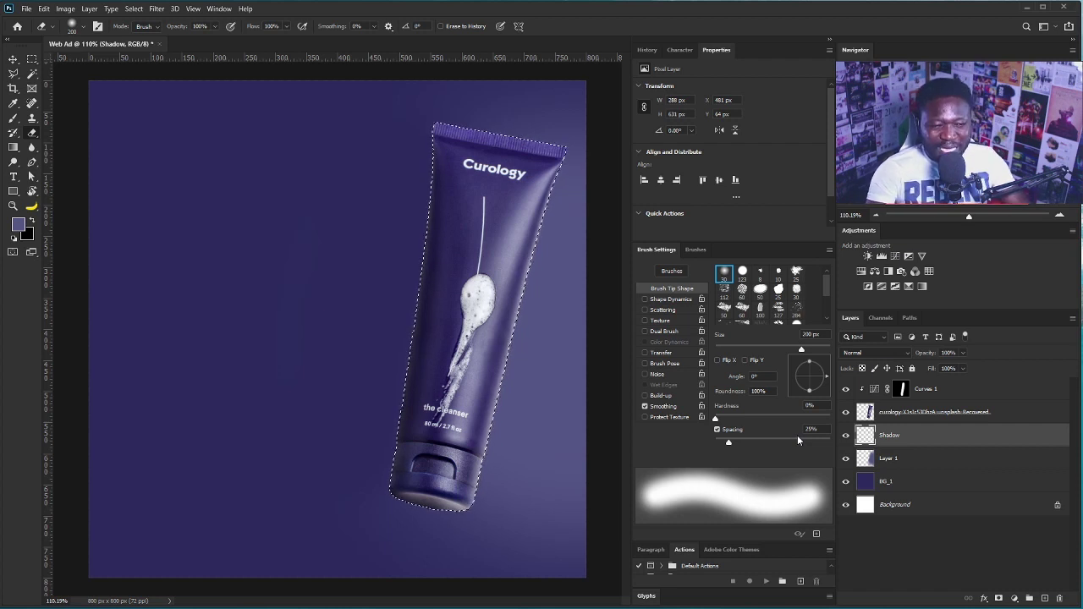
Step: Sample a dark purple from the tube's shaded left edge as the foreground colour and fill the selection with it on the Shadow layer
key(x)
click(18, 224)
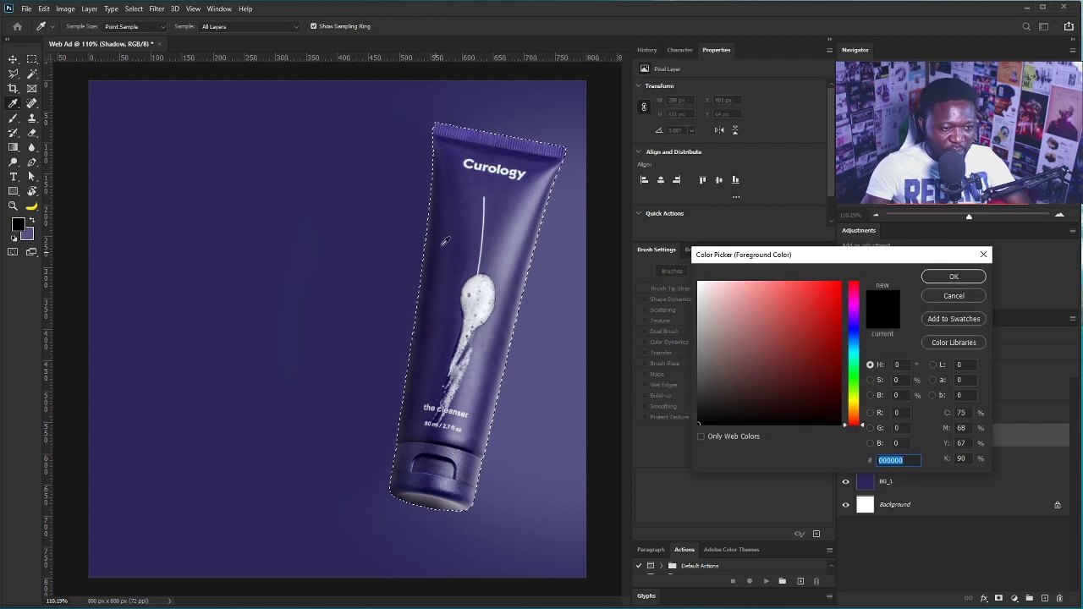
click(438, 251)
drag(433, 272, 431, 302)
click(954, 276)
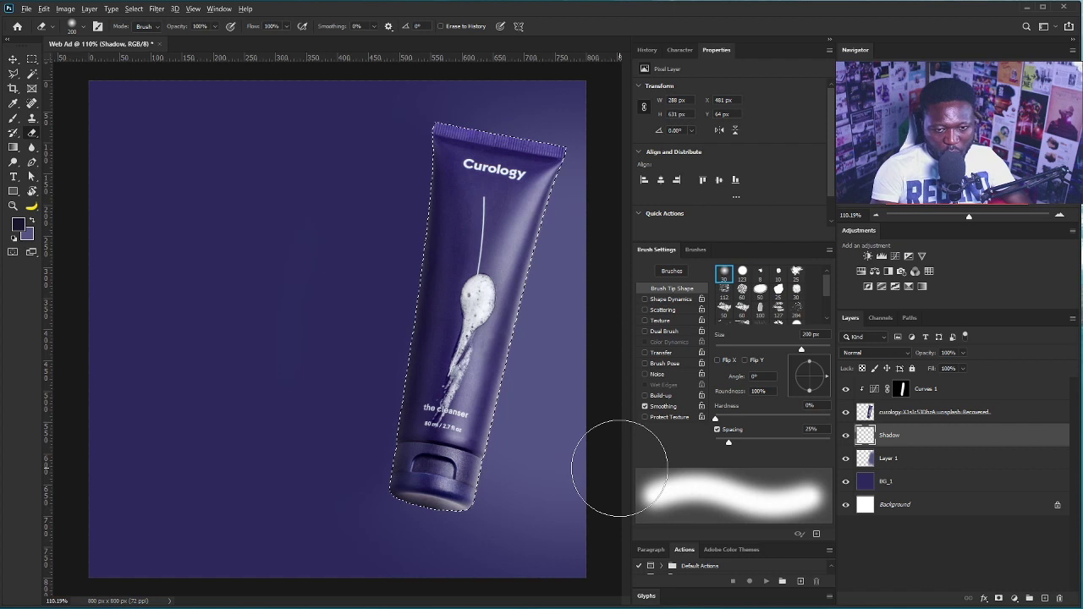
key(alt+BackSpace)
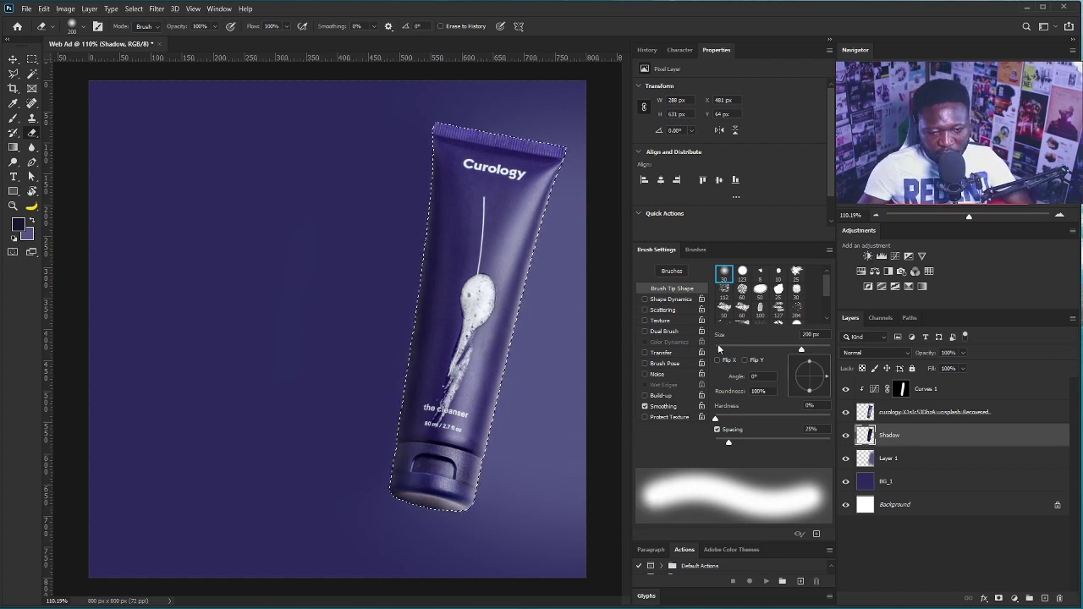
click(26, 233)
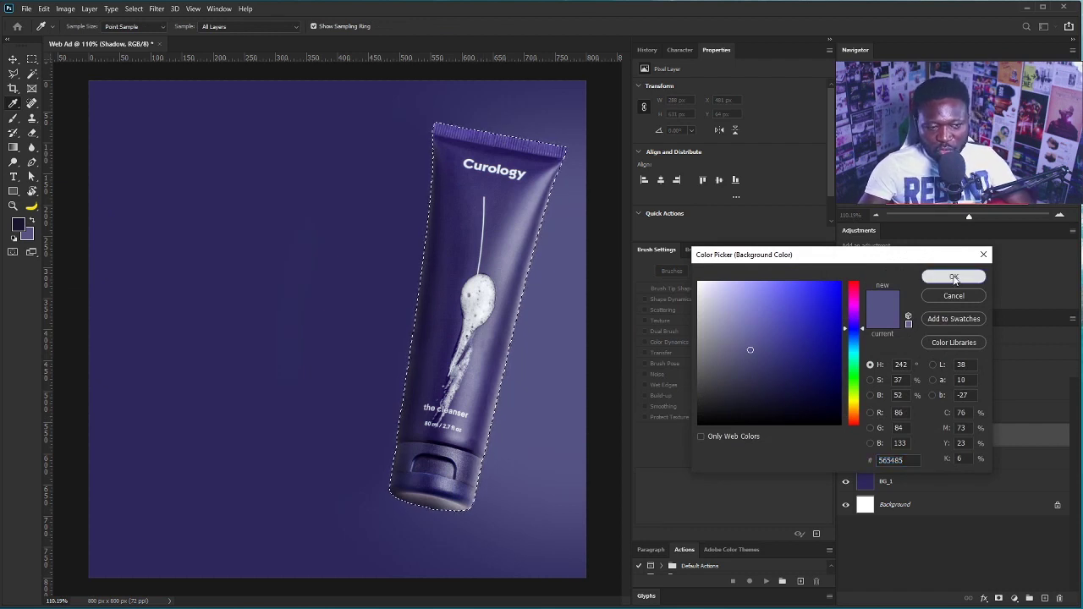
key(Return)
key(b)
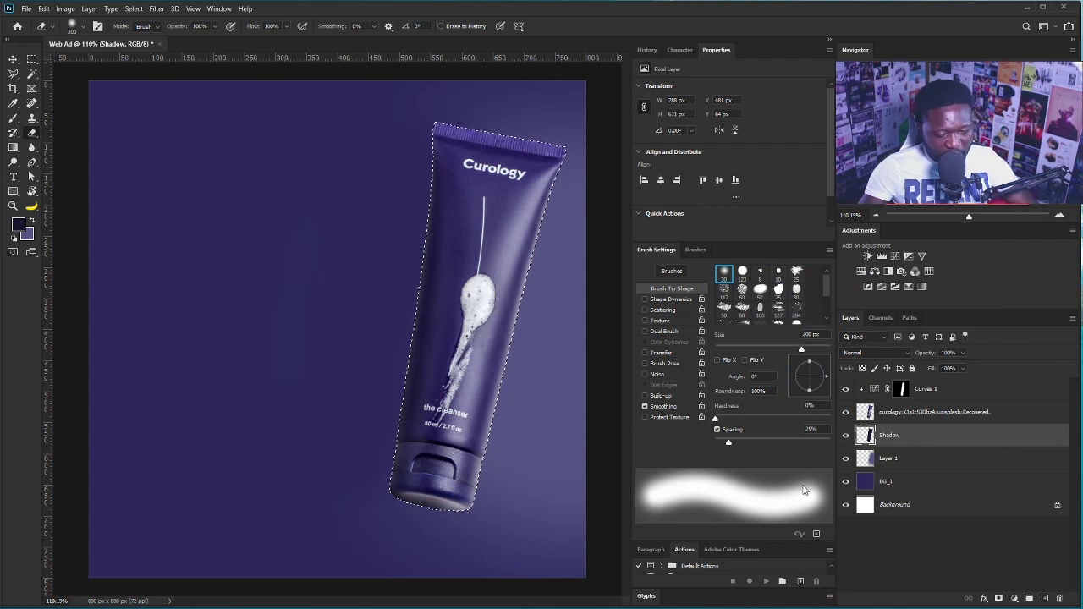
Step: Deselect the tube outline and shift the shadow about 12 px to the left of the tube
key(ctrl+d)
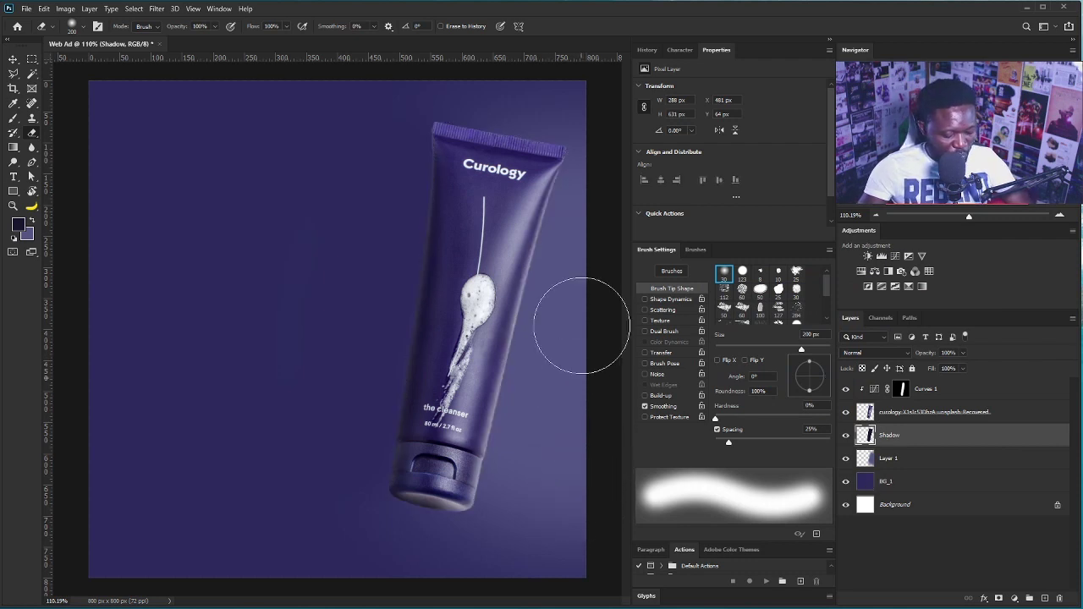
key(v)
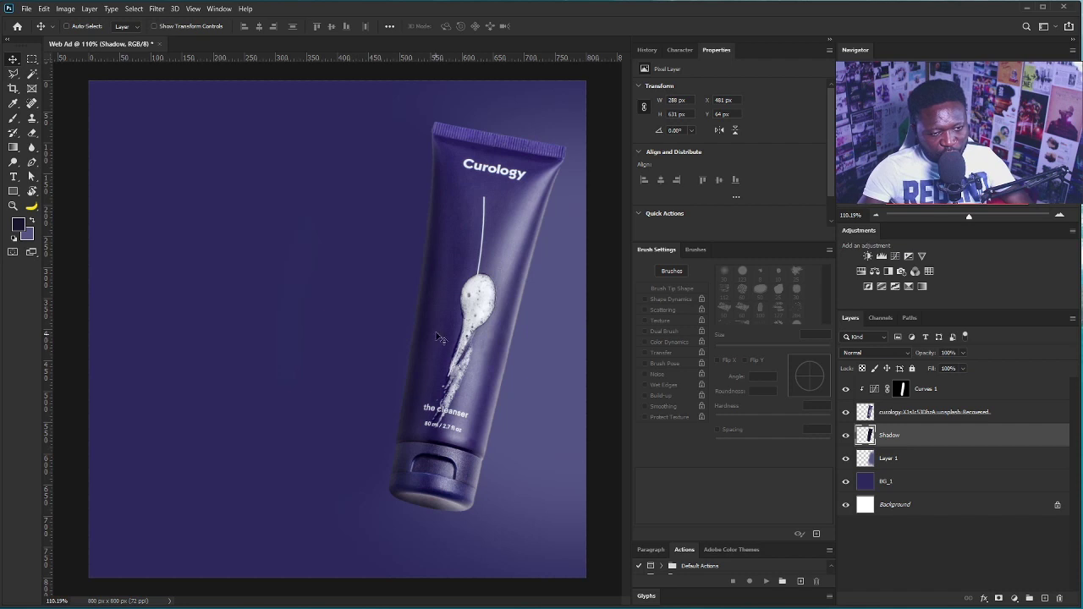
drag(462, 348, 454, 342)
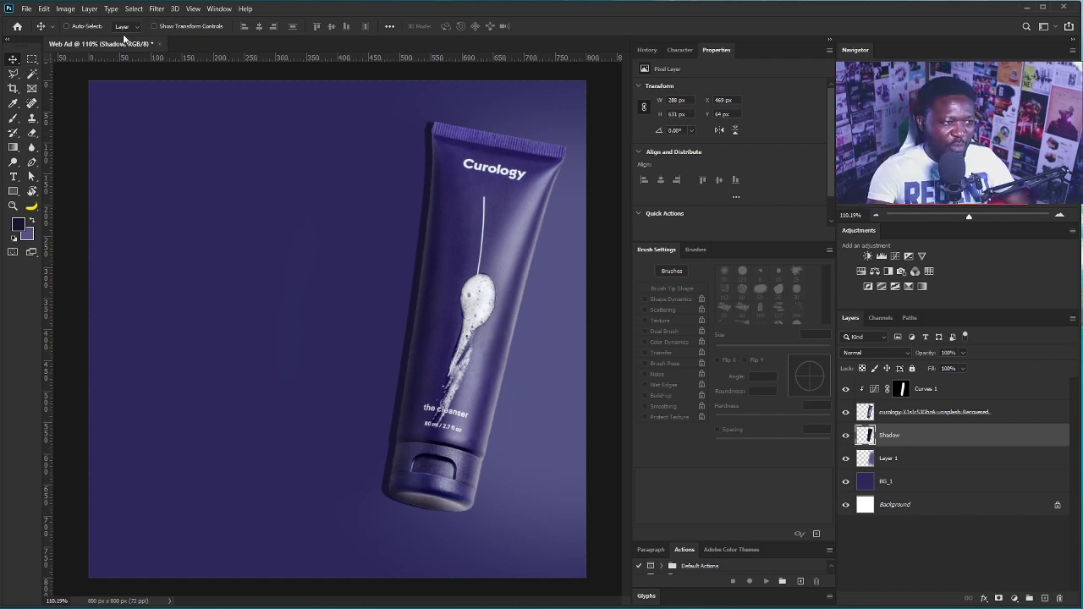
Step: Apply a Gaussian Blur with a 5.6 px radius to the Shadow layer
click(157, 10)
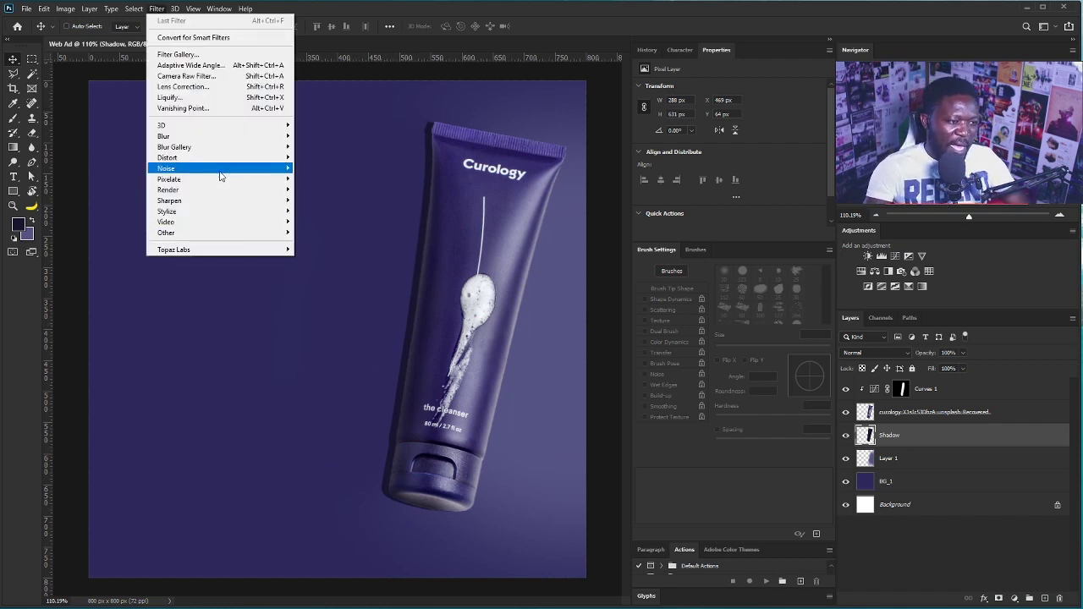
mouse_move(226, 137)
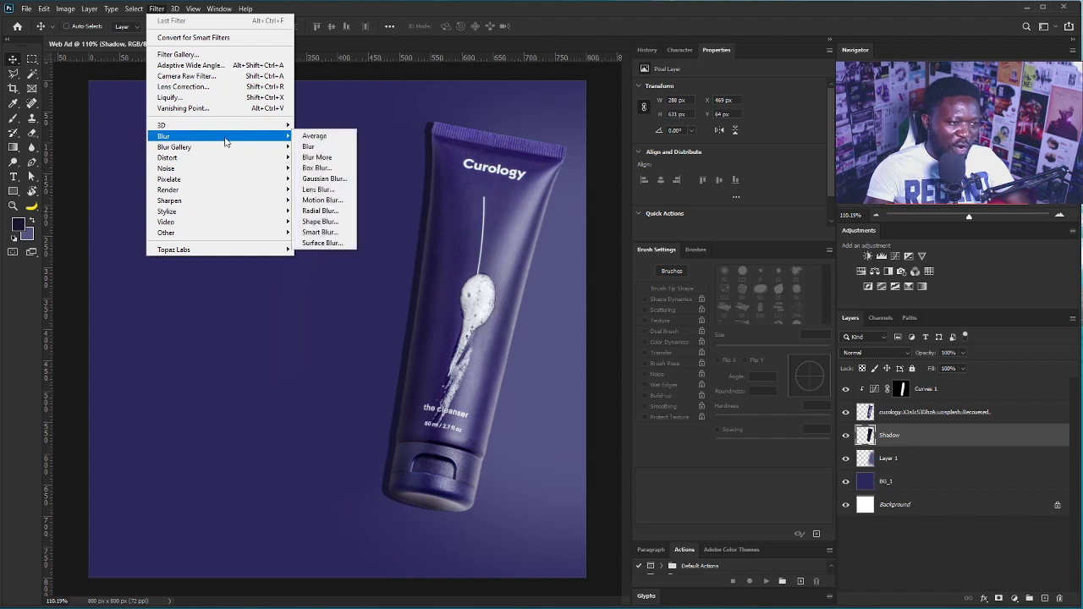
click(330, 179)
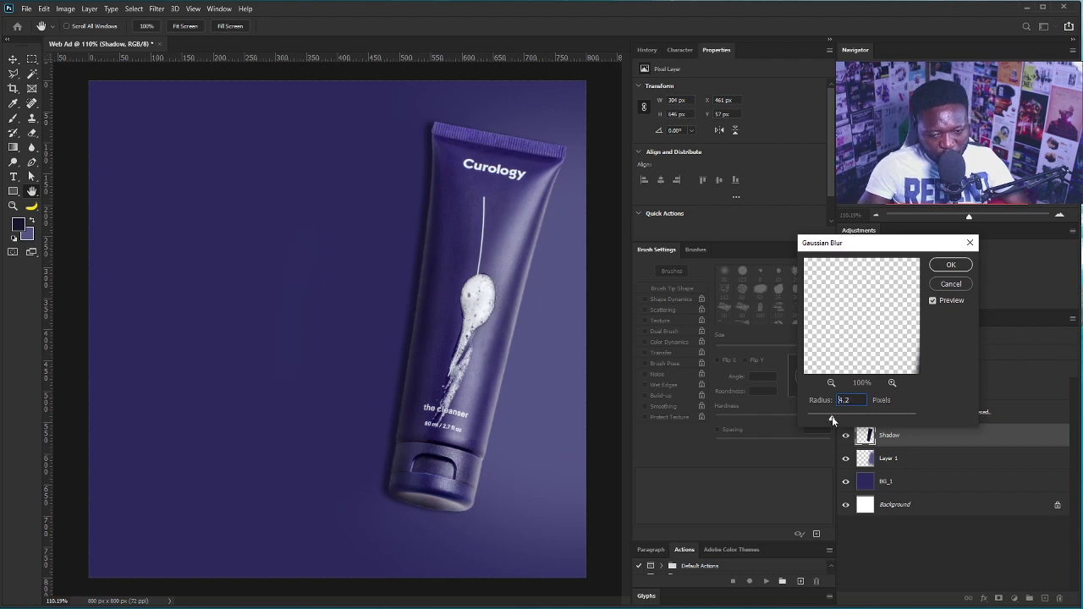
drag(833, 415, 838, 417)
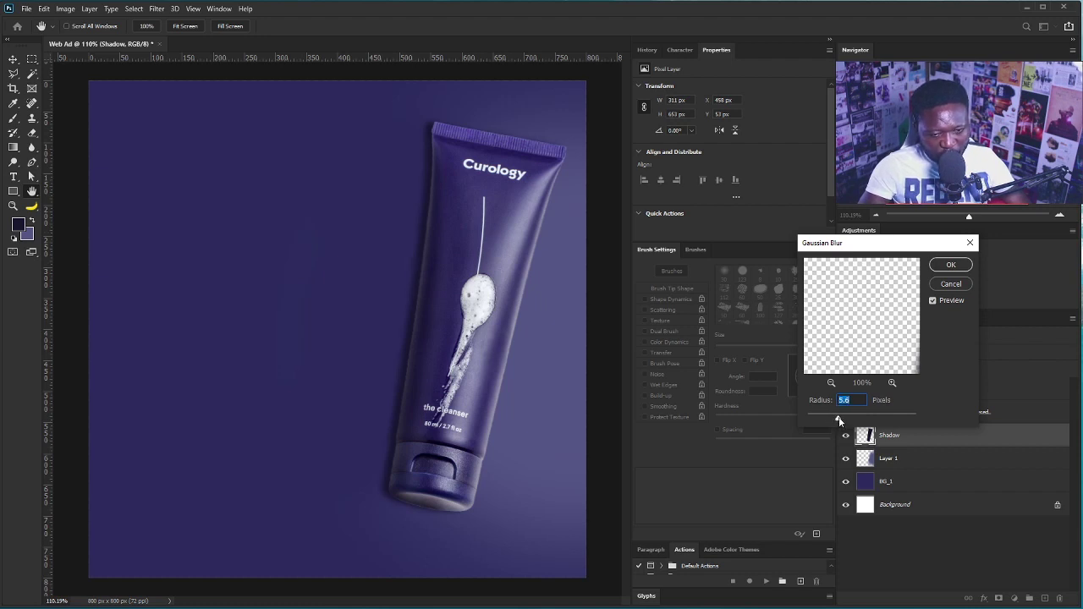
click(951, 266)
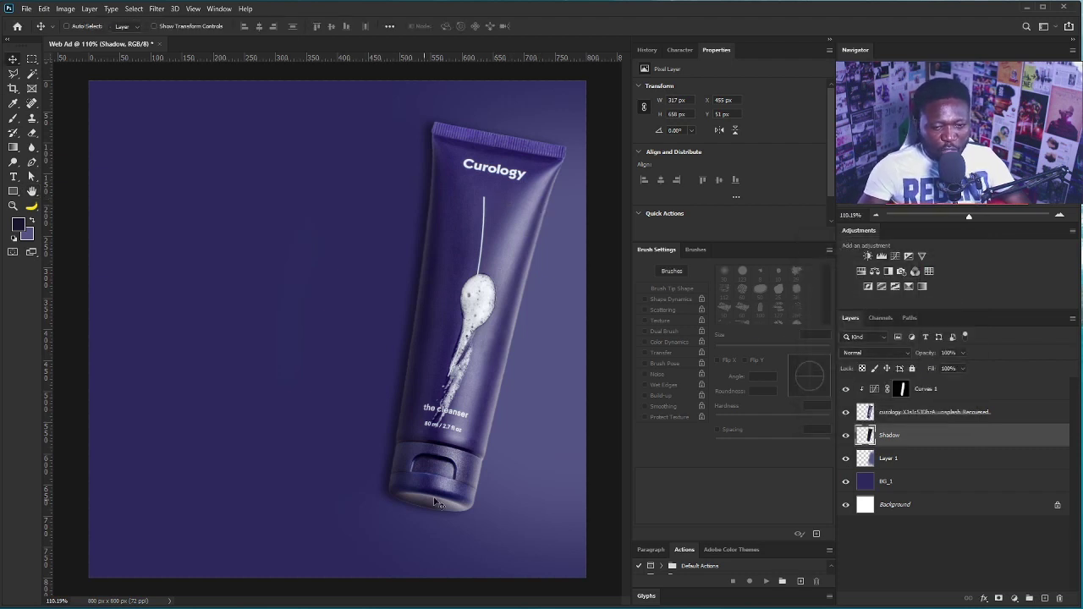
Step: Add a layer mask to the Shadow layer and reduce the brush to 100 px
click(998, 598)
key(b)
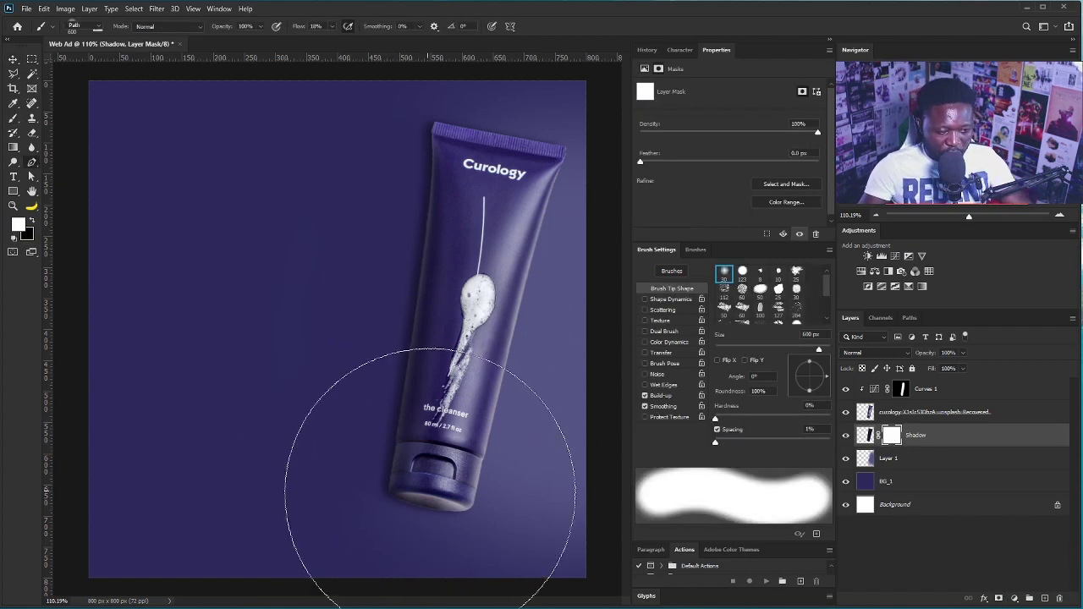
key(p)
key(b)
key(bracketleft)
key(bracketleft)
key(bracketleft)
key(bracketleft)
key(bracketleft)
key(bracketleft)
key(bracketleft)
key(bracketleft)
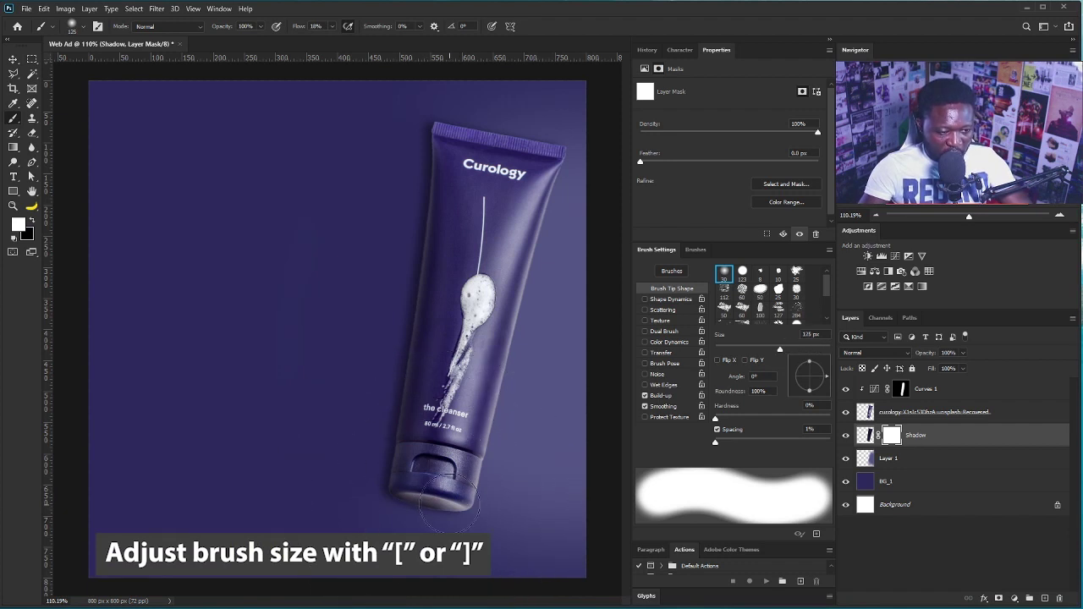
key(bracketleft)
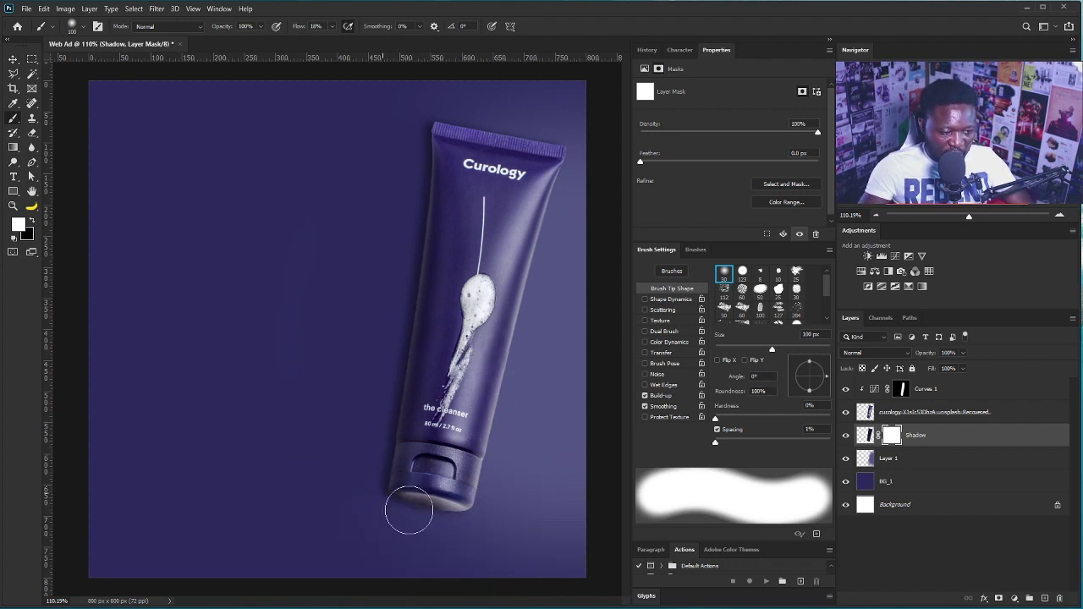
Step: Set the brush flow to 100% and paint black on the Shadow mask to hide the shadow below the tube's cap
key(shift+0)
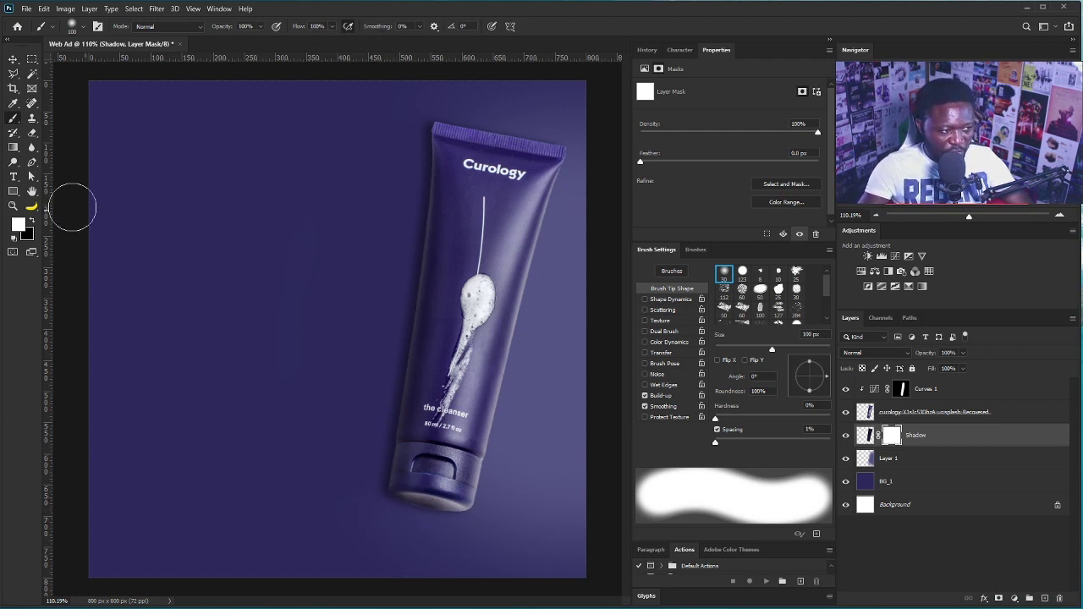
click(33, 221)
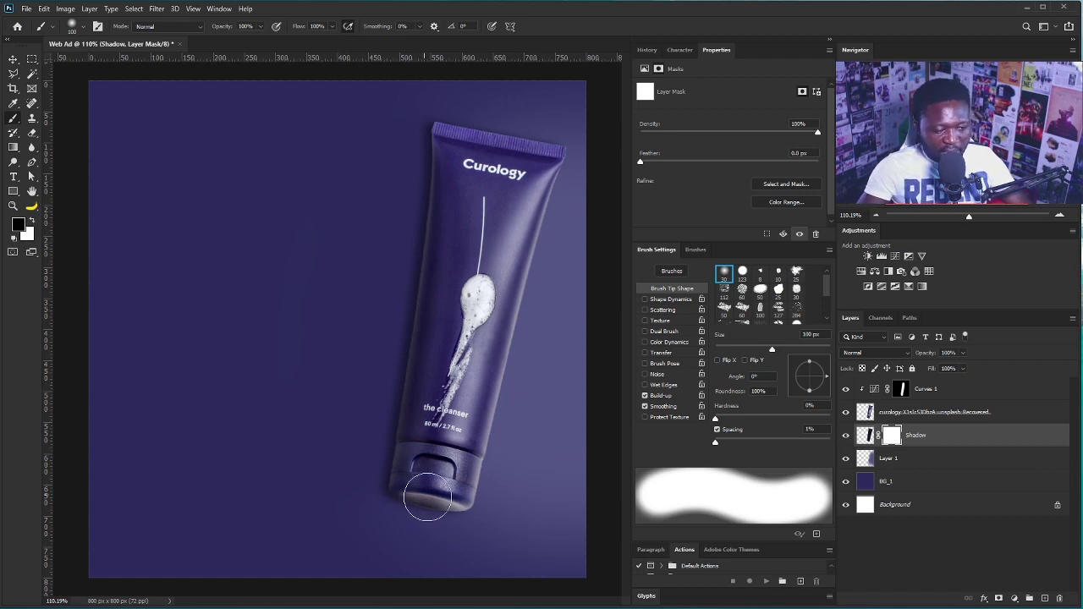
mouse_move(396, 519)
mouse_down()
mouse_move(381, 510)
mouse_move(402, 533)
mouse_up()
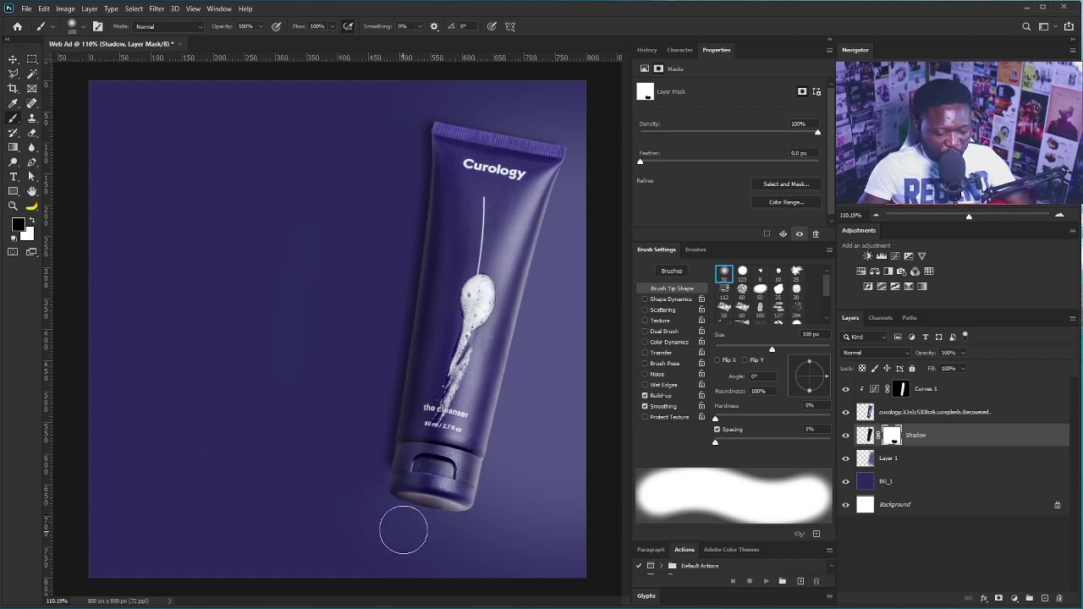
Step: Fade the shadow around the cap and the tube's upper right edge on the mask, using a 175 px black brush at 23% flow
key(])
key(bracketright)
key(bracketright)
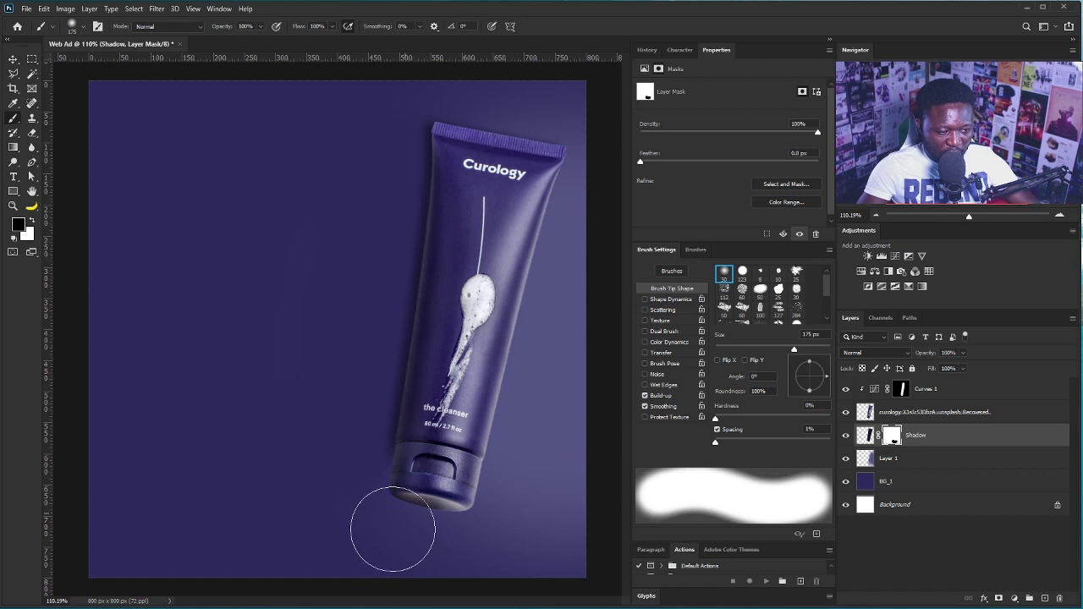
click(330, 28)
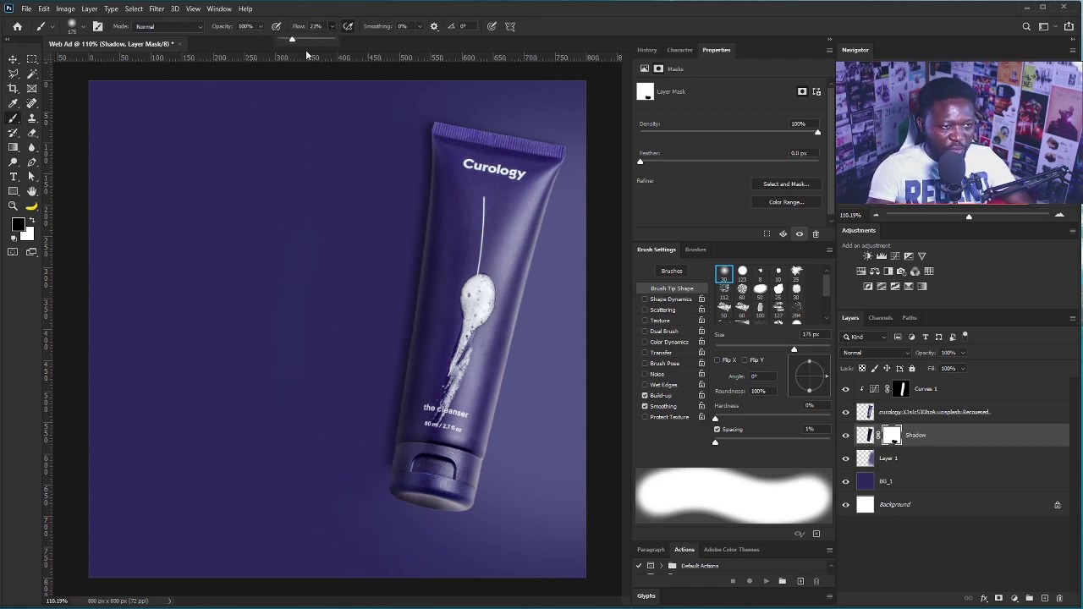
mouse_move(449, 531)
mouse_down()
mouse_move(391, 527)
mouse_move(375, 543)
mouse_move(303, 532)
mouse_move(351, 551)
mouse_move(398, 542)
mouse_up()
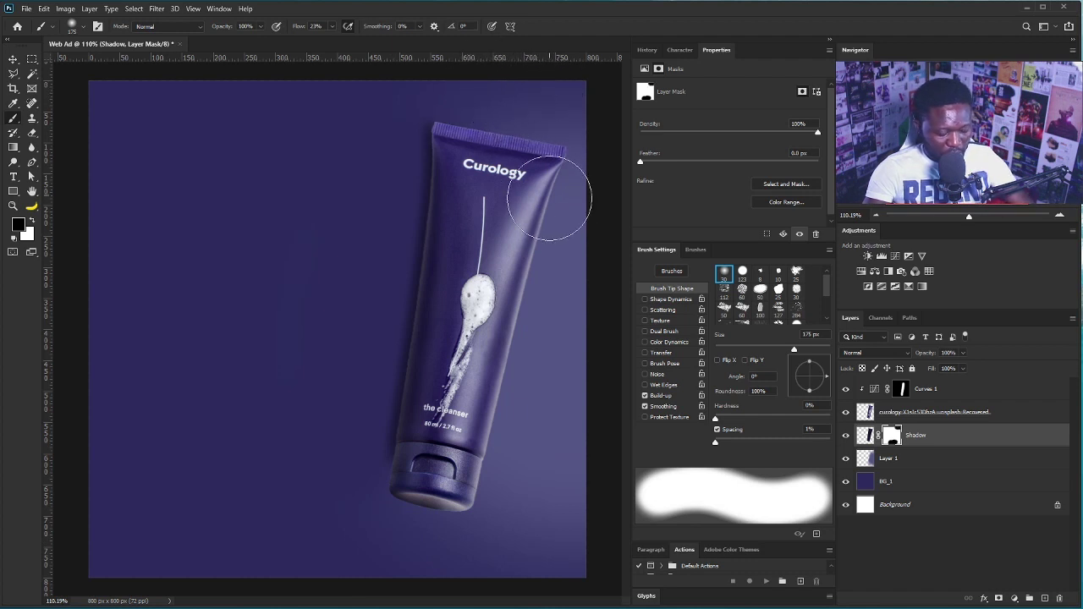
Step: Set the Shadow layer's blending mode to Multiply and reduce its opacity to about 68%
key(v)
drag(466, 310, 465, 314)
click(962, 354)
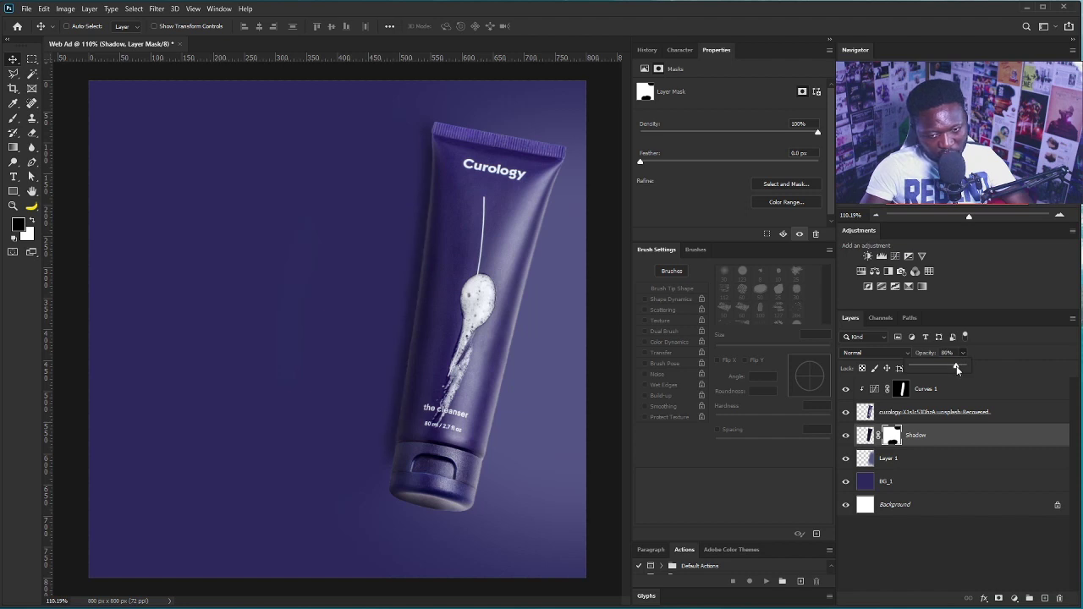
click(887, 352)
click(859, 394)
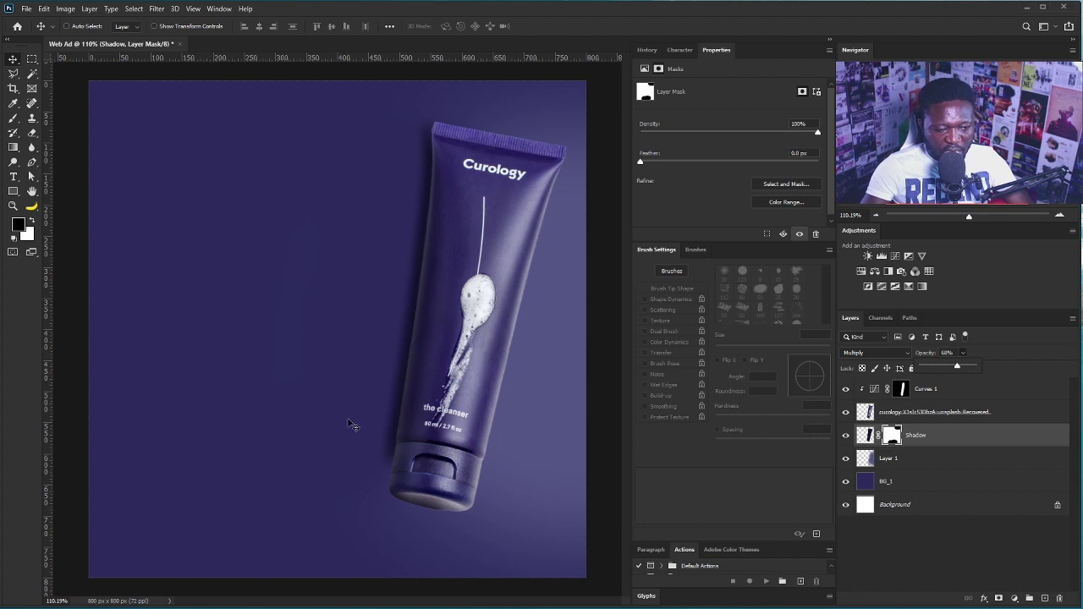
scroll(391, 285, down, 3)
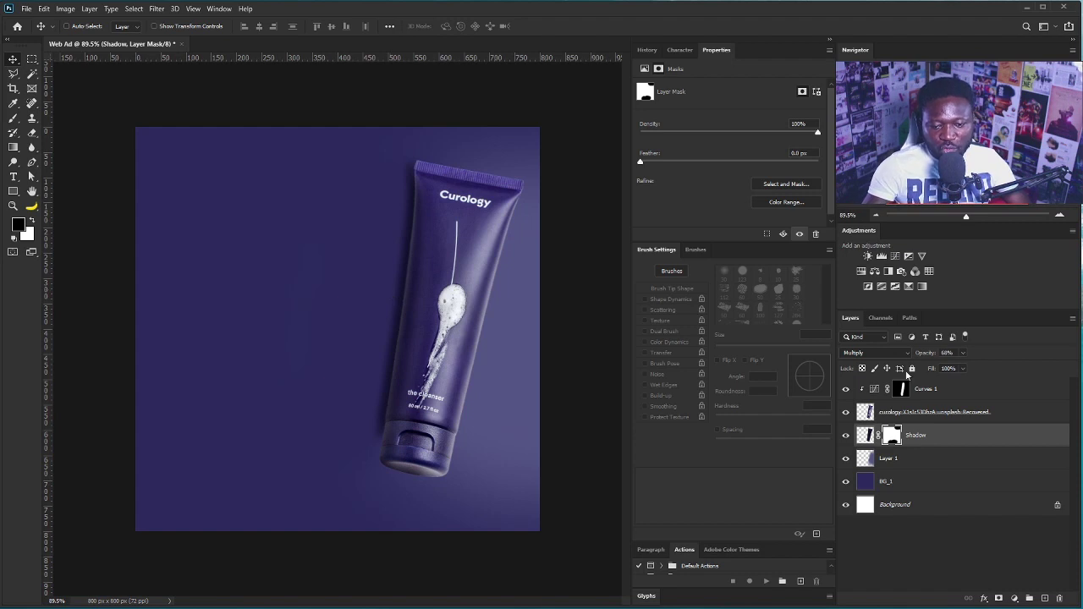
Step: Create a new layer named Noise directly above the Curves 1 layer
click(940, 392)
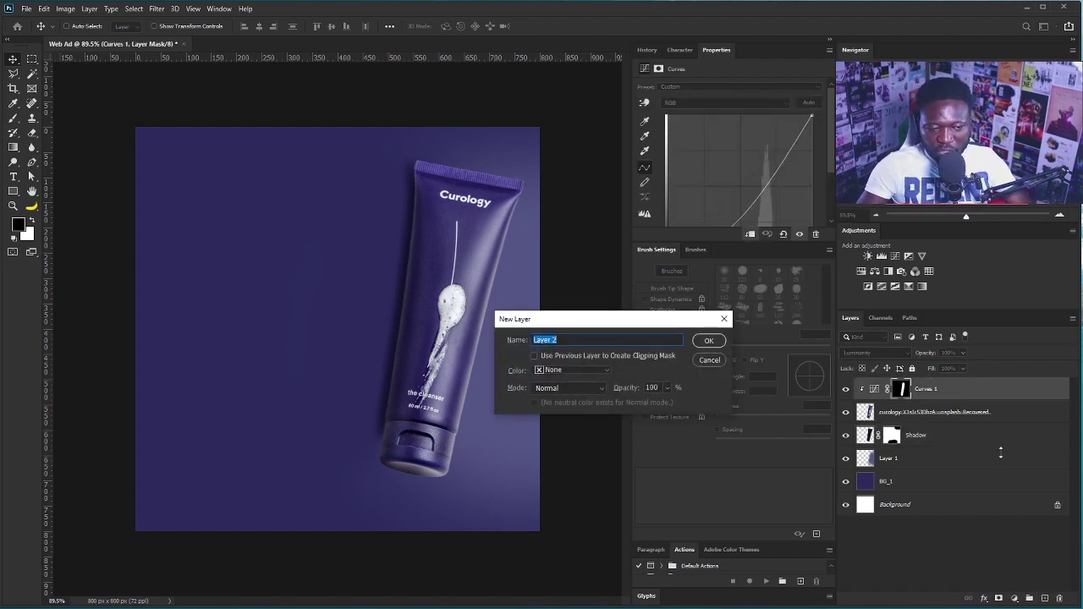
text(Noise)
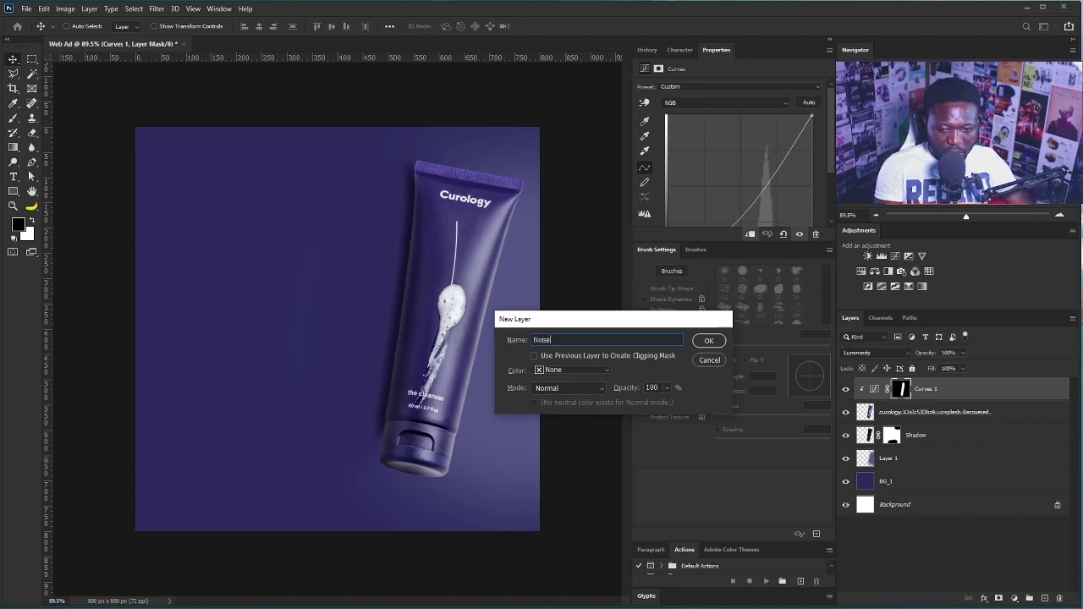
key(Return)
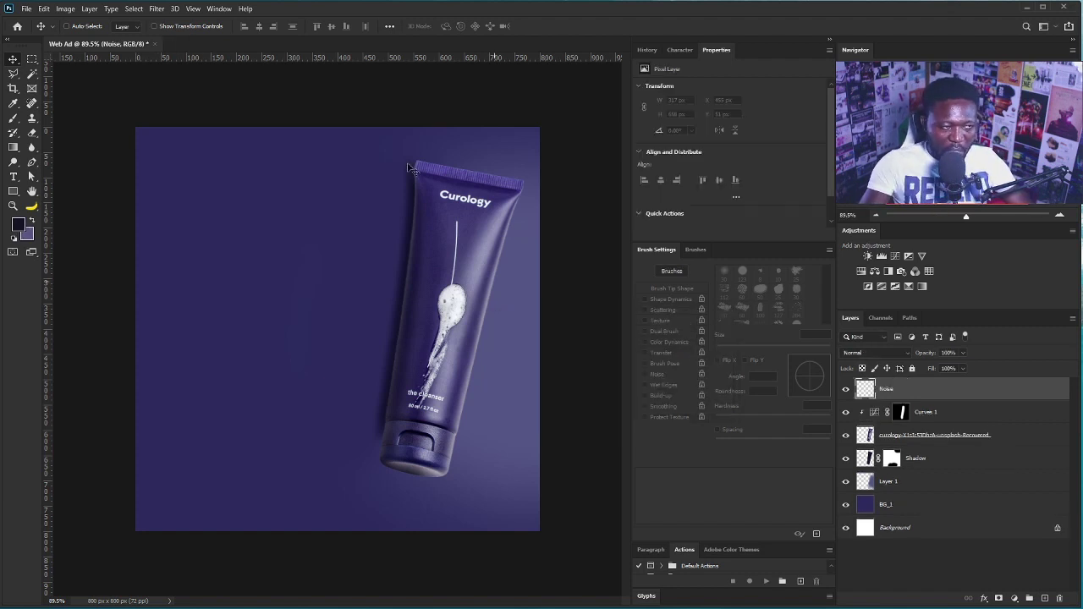
Step: Set the foreground colour to 808080 grey and fill the Noise layer with it
click(17, 222)
drag(725, 363, 681, 383)
drag(902, 460, 738, 469)
text(808080)
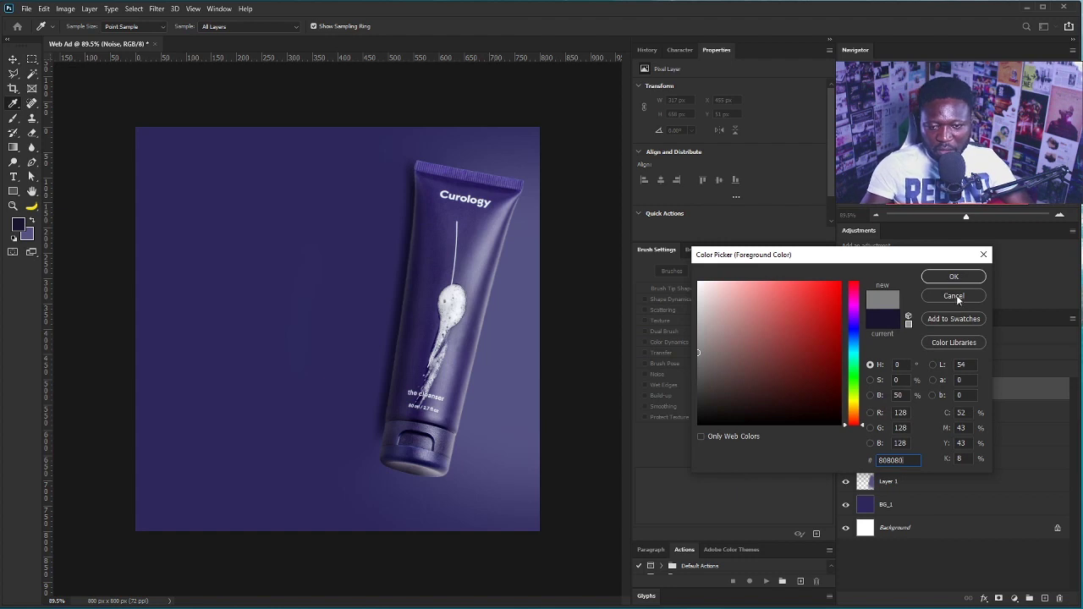
key(Return)
key(v)
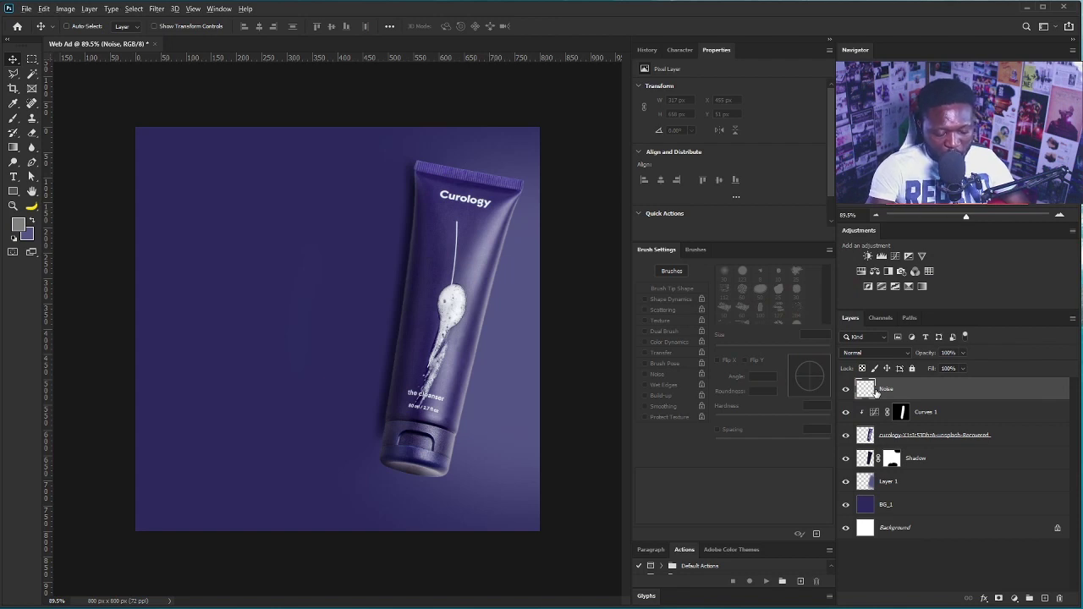
key(alt+BackSpace)
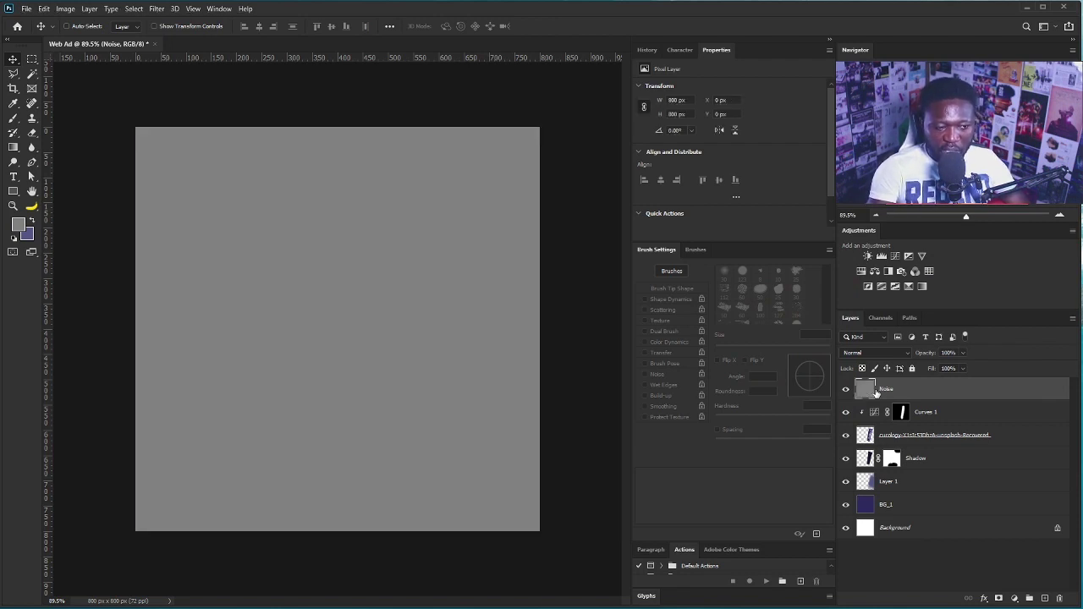
Step: Apply the Add Noise filter to the grey Noise layer with Gaussian distribution and Monochromatic enabled
click(156, 11)
mouse_move(242, 170)
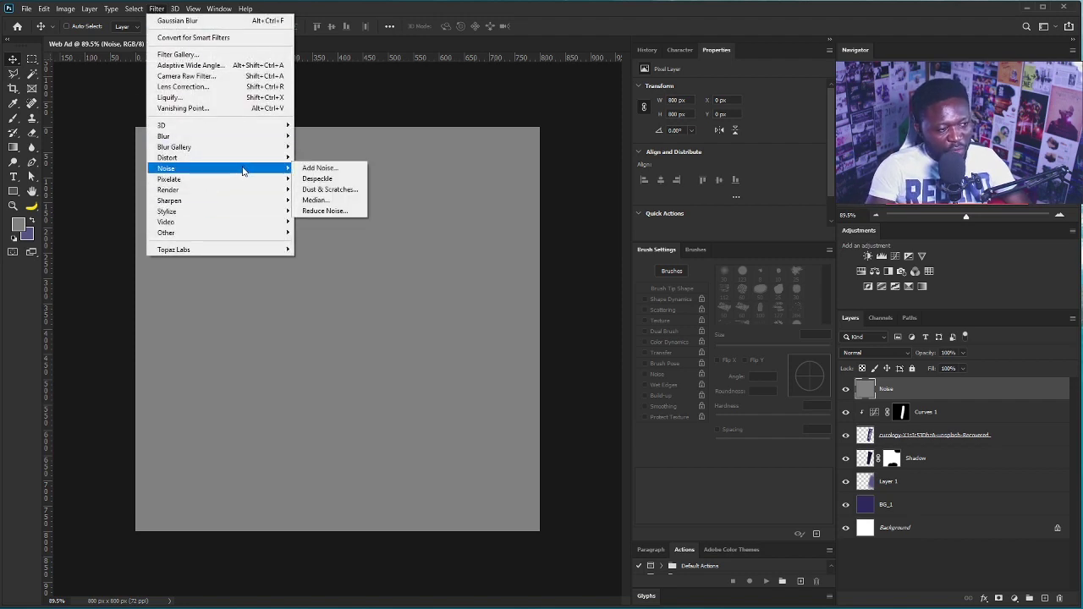
click(320, 168)
drag(641, 373, 653, 375)
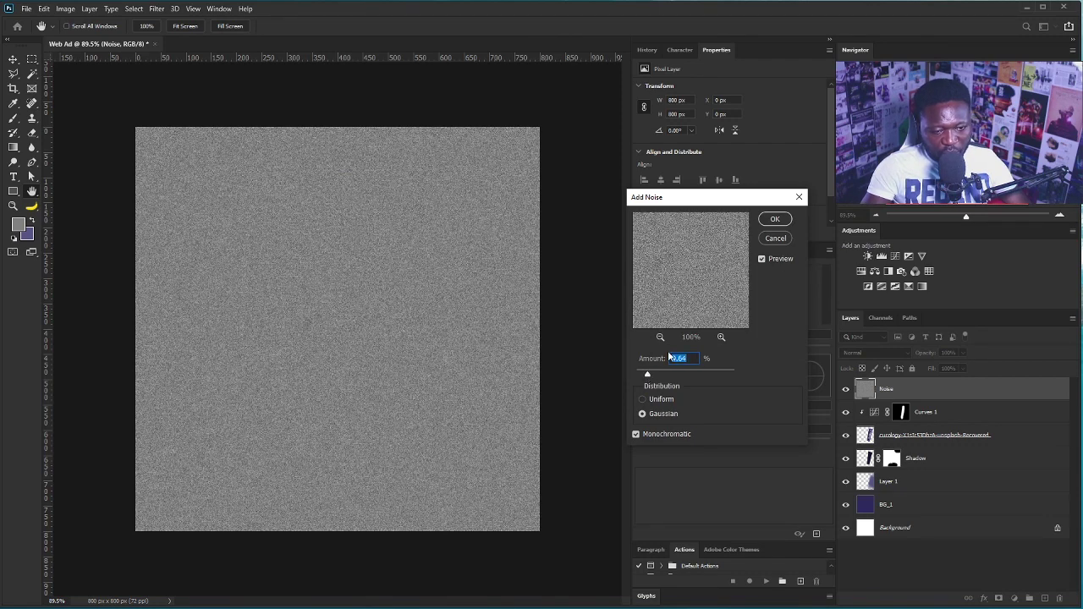
click(778, 221)
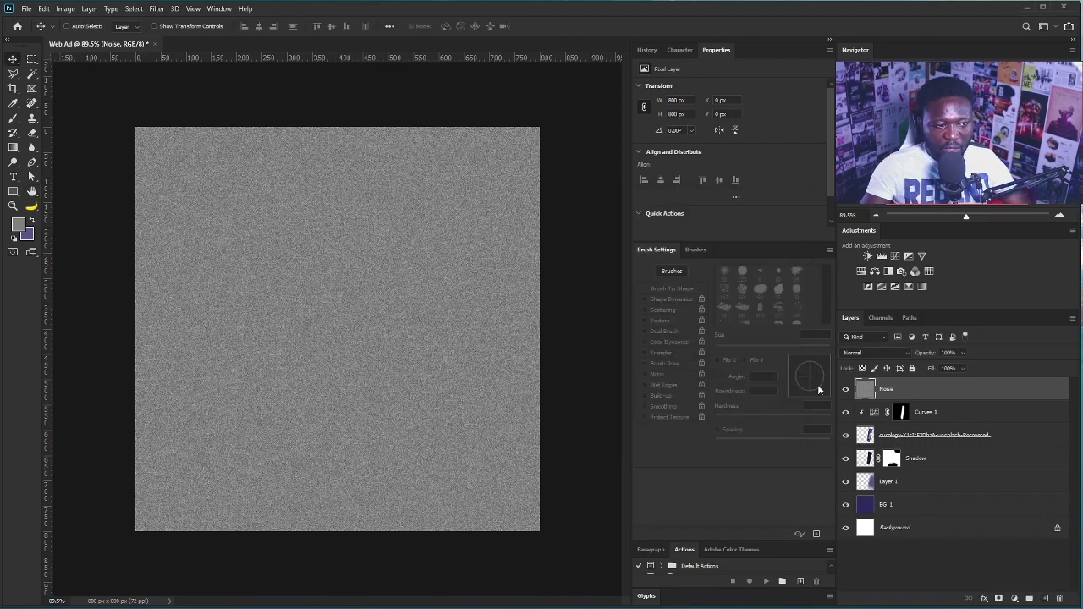
Step: Blend the Noise layer with Soft Light at 43% opacity and move it below the tube layer
click(871, 352)
click(856, 499)
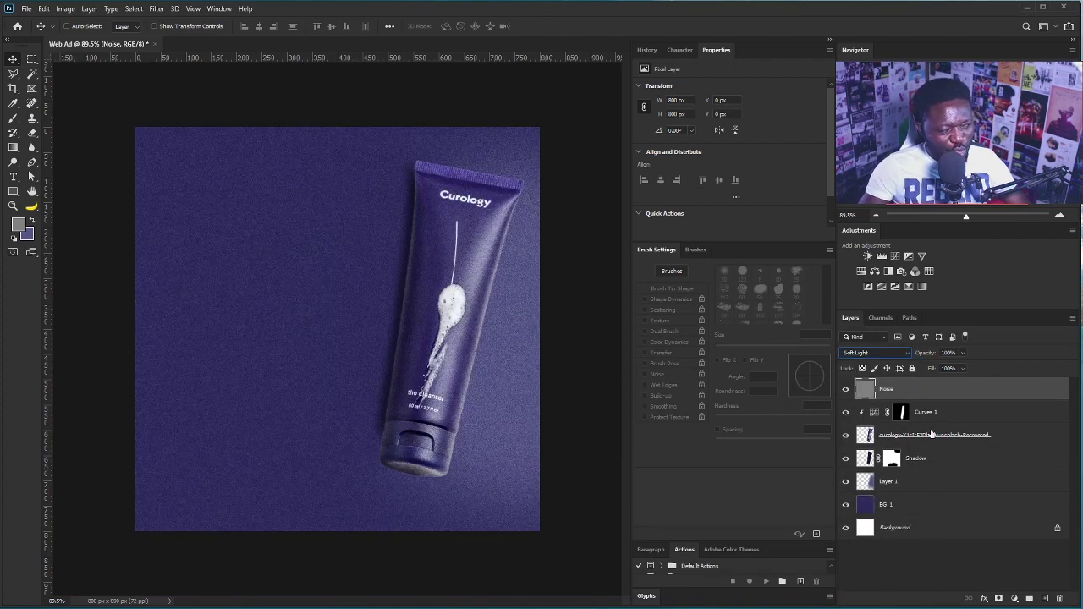
click(961, 352)
drag(965, 363, 939, 449)
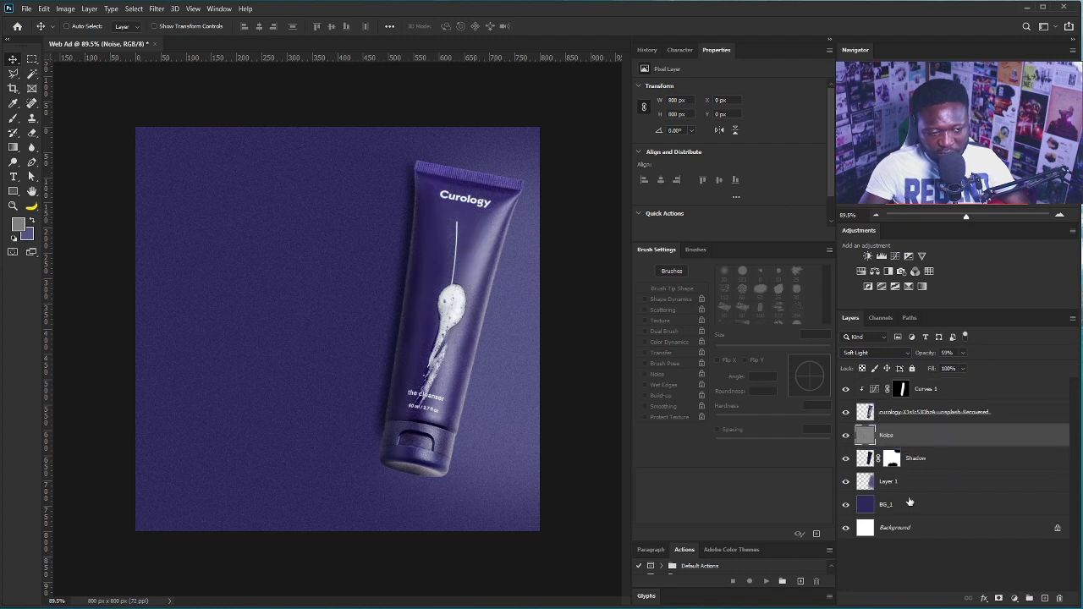
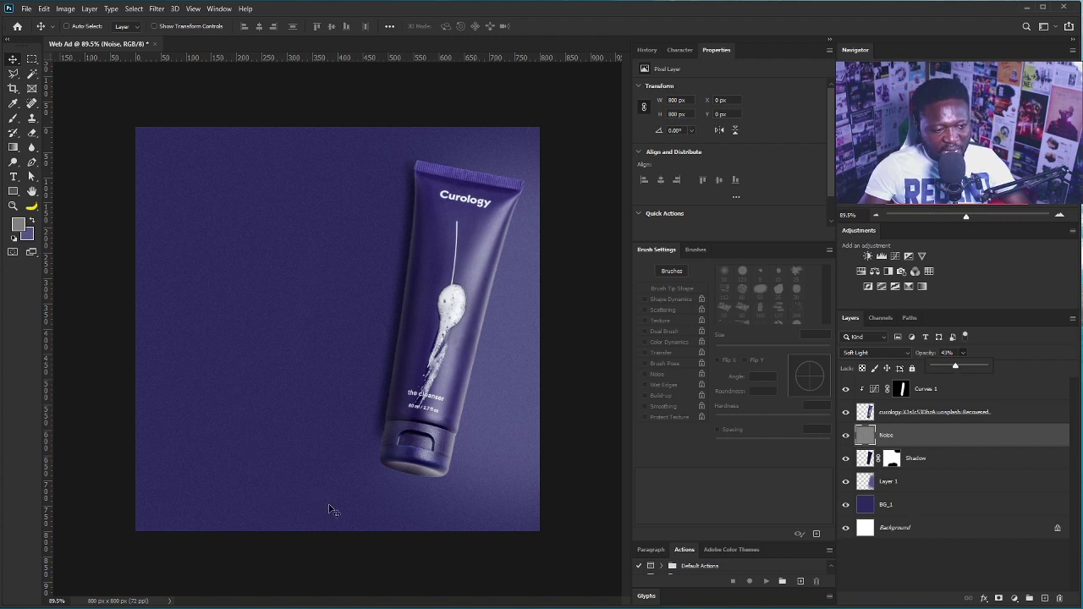
Step: Add the text CUROLOGY in white Calibre Light as a new layer above Curves 1, in the empty area beside the tube
click(940, 391)
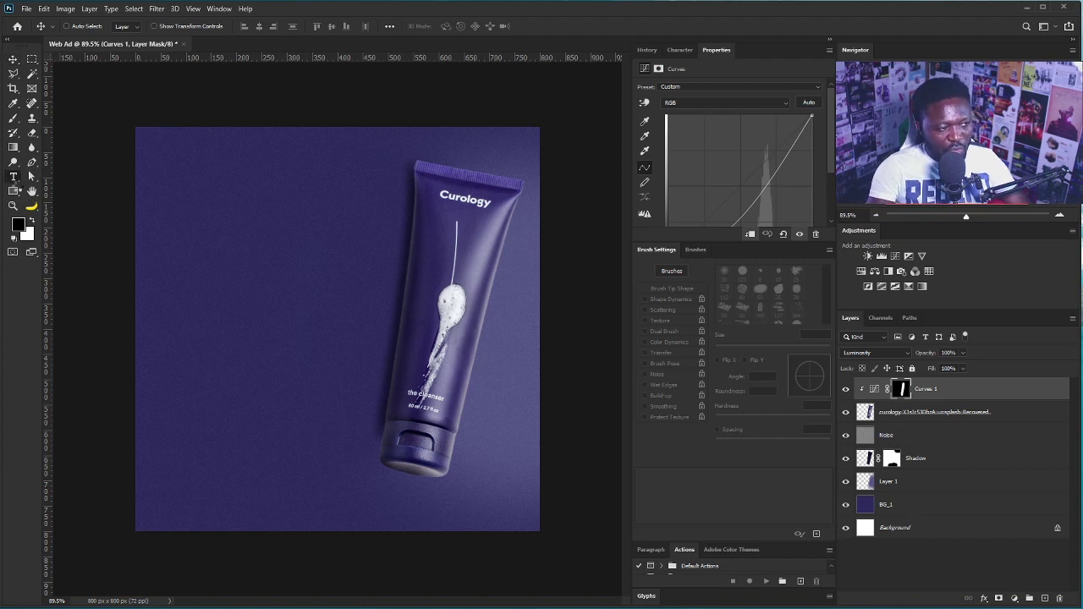
click(13, 176)
click(199, 296)
text(CUROL)
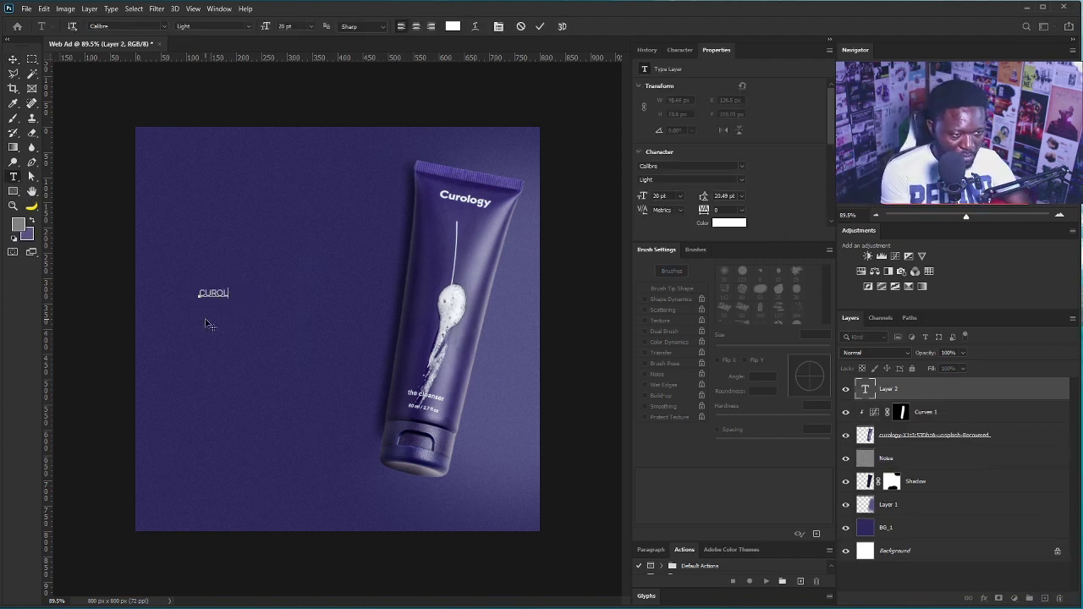
Step: Enlarge the CUROLOGY heading to about 79 pt and position it to the left of the tube
click(12, 59)
key(ctrl+t)
drag(245, 300, 363, 401)
drag(319, 292, 292, 334)
key(Return)
drag(217, 369, 242, 347)
Step: Add a 20 pt Lorem ipsum paragraph box directly beneath the heading and align it with the heading's left edge
key(t)
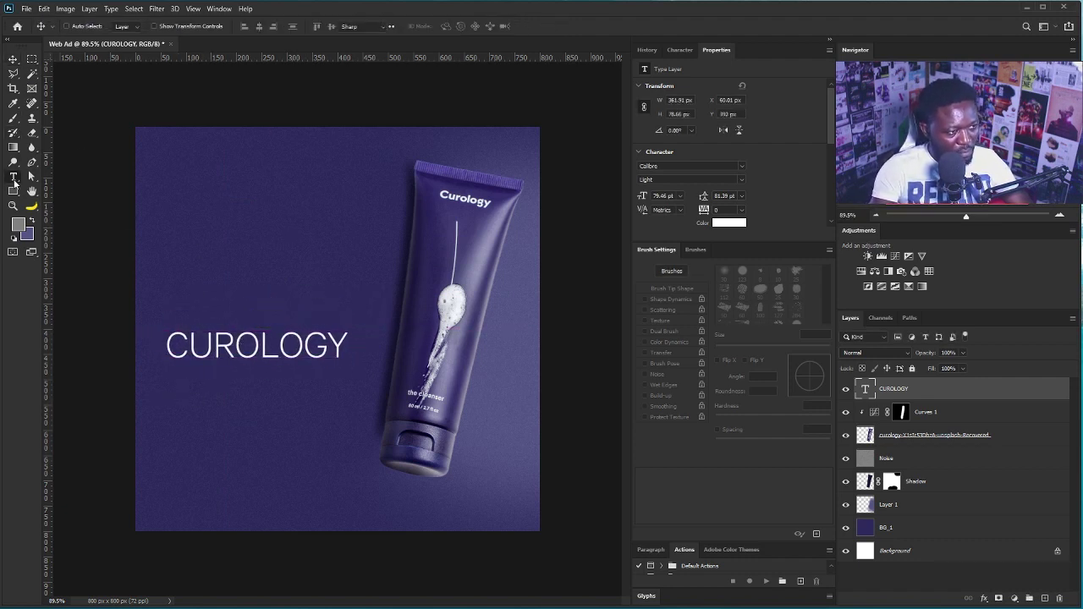
drag(165, 379, 348, 484)
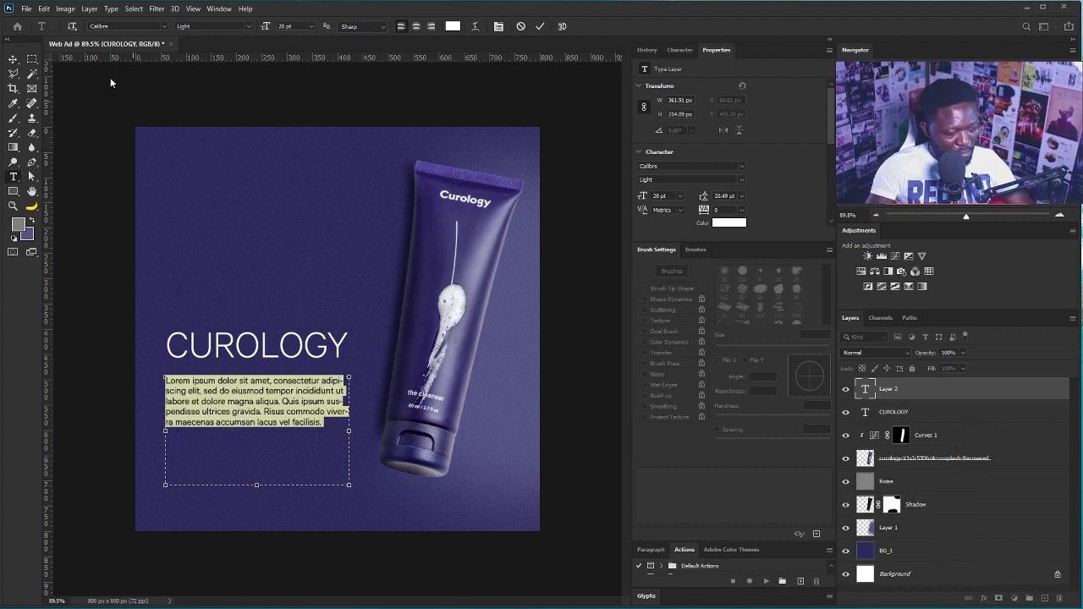
click(13, 59)
drag(234, 393, 238, 394)
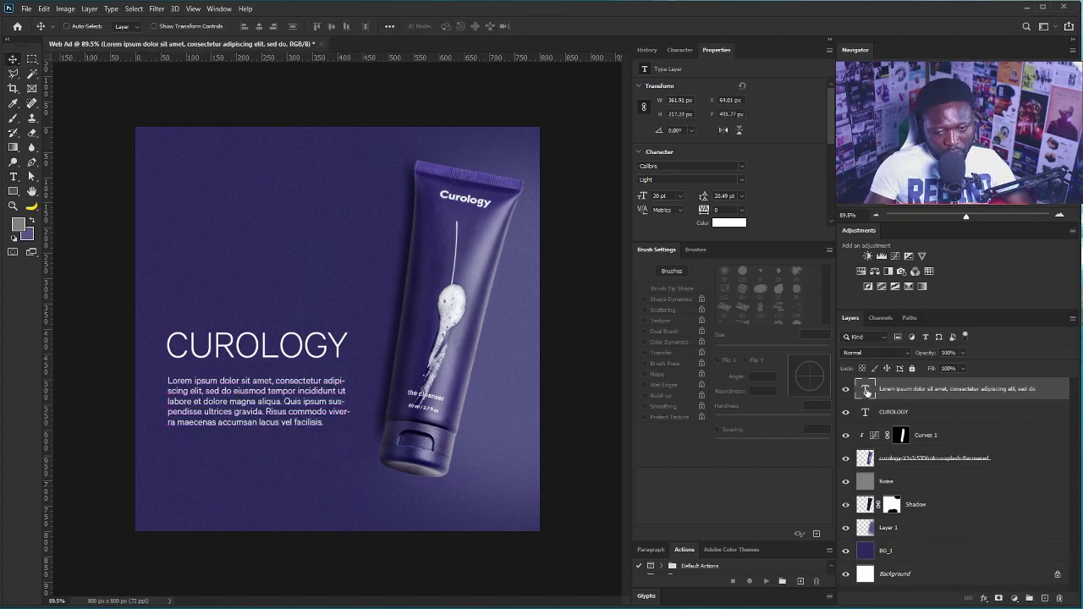
Step: Resize the Lorem ipsum text box to about 389 px wide and 118 px high
double_click(861, 393)
drag(350, 431, 364, 423)
drag(266, 485, 266, 437)
click(120, 346)
drag(169, 406, 169, 408)
Step: Draw a button rectangle about 248 x 61 px below the paragraph, aligned with its left edge
key(u)
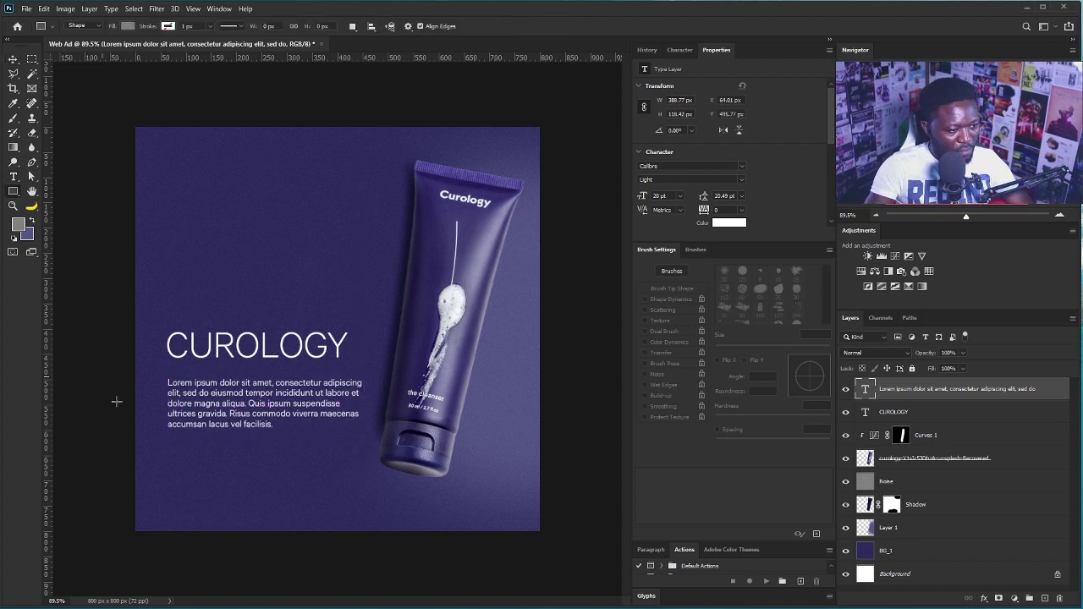
mouse_move(167, 445)
mouse_down()
mouse_move(265, 479)
mouse_move(295, 474)
mouse_move(246, 468)
mouse_up()
key(v)
shift+click(903, 441)
click(894, 390)
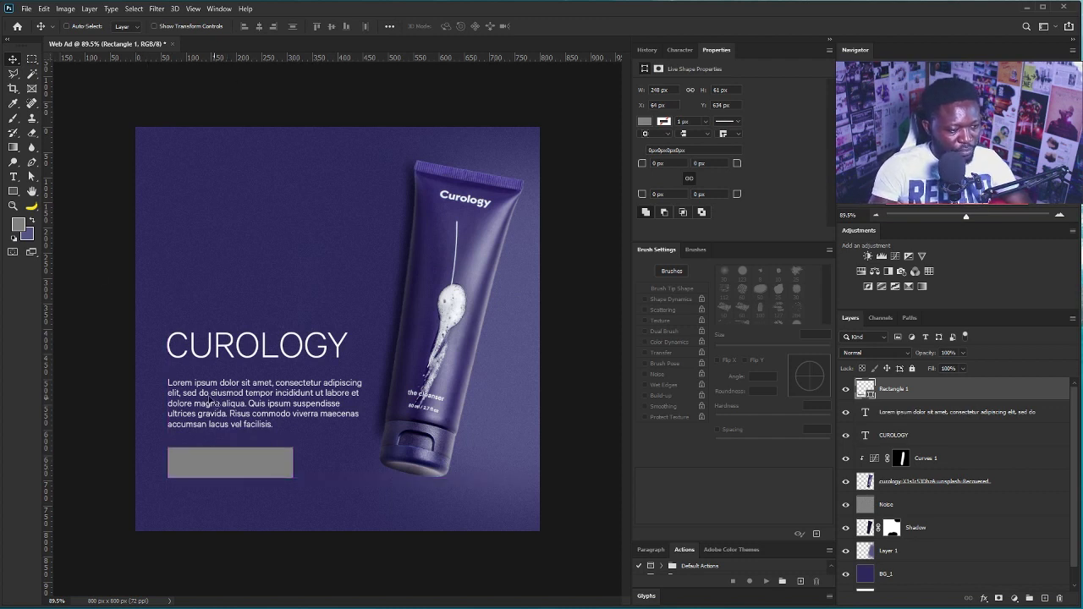
Step: Remove the button rectangle's fill and give it a white stroke of about 1.87 px
click(12, 191)
click(127, 26)
click(60, 48)
click(167, 26)
click(117, 86)
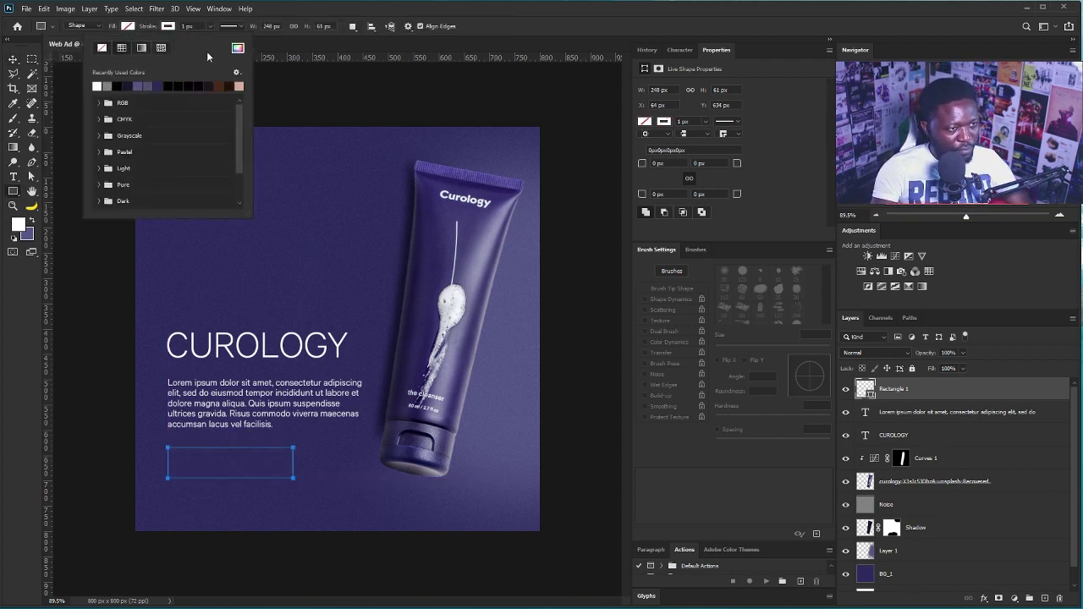
click(210, 26)
drag(206, 39, 210, 39)
click(14, 59)
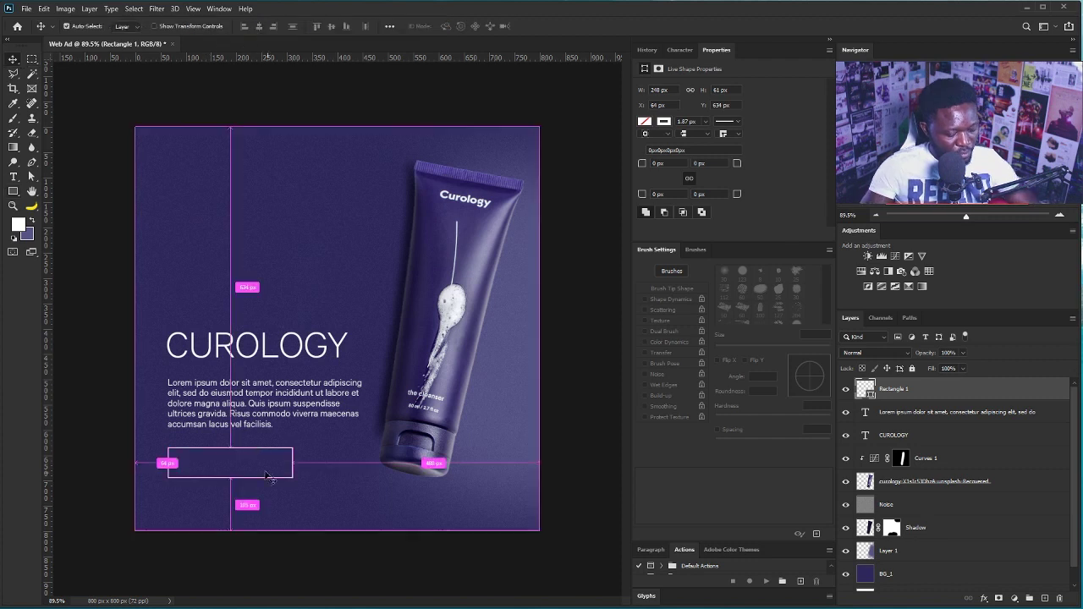
Step: Resize the outlined button rectangle to about 256 x 47 px
key(ctrl+t)
drag(231, 477, 297, 460)
key(Return)
key(Return)
Step: Add a text line reading "Click here for more" in the empty area above the CUROLOGY heading
key(t)
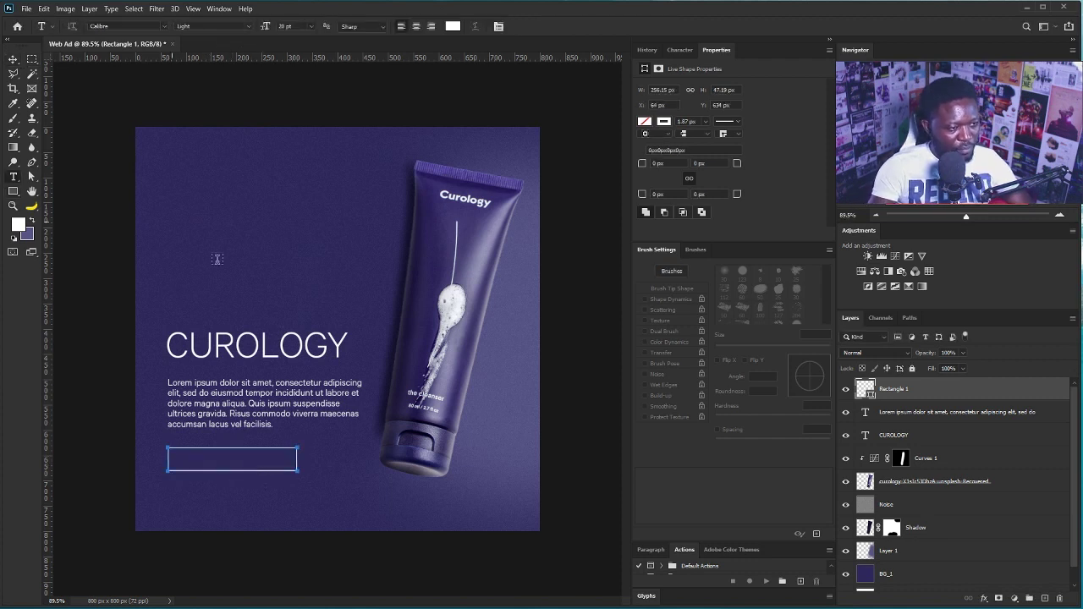
click(213, 258)
key(BackSpace)
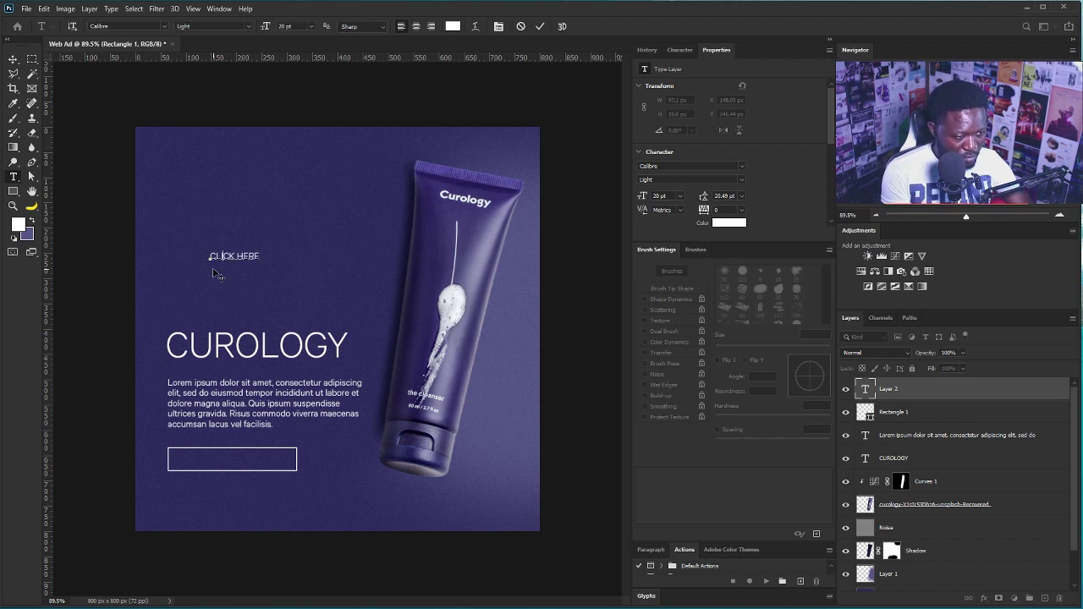
key(ctrl+a)
key(BackSpace)
text(Click Here)
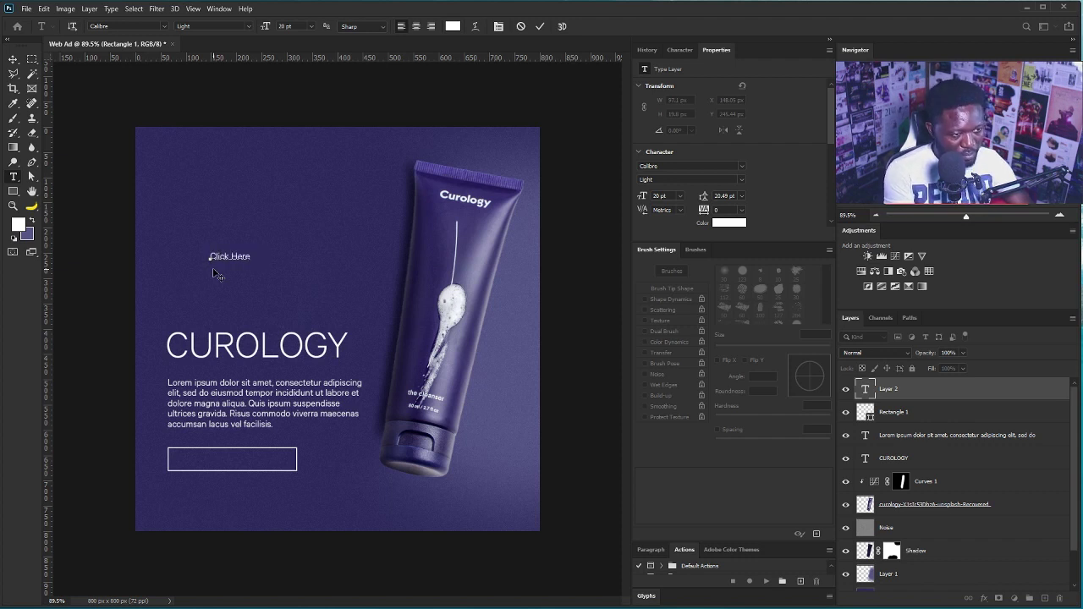
text( For More)
key(ctrl+a)
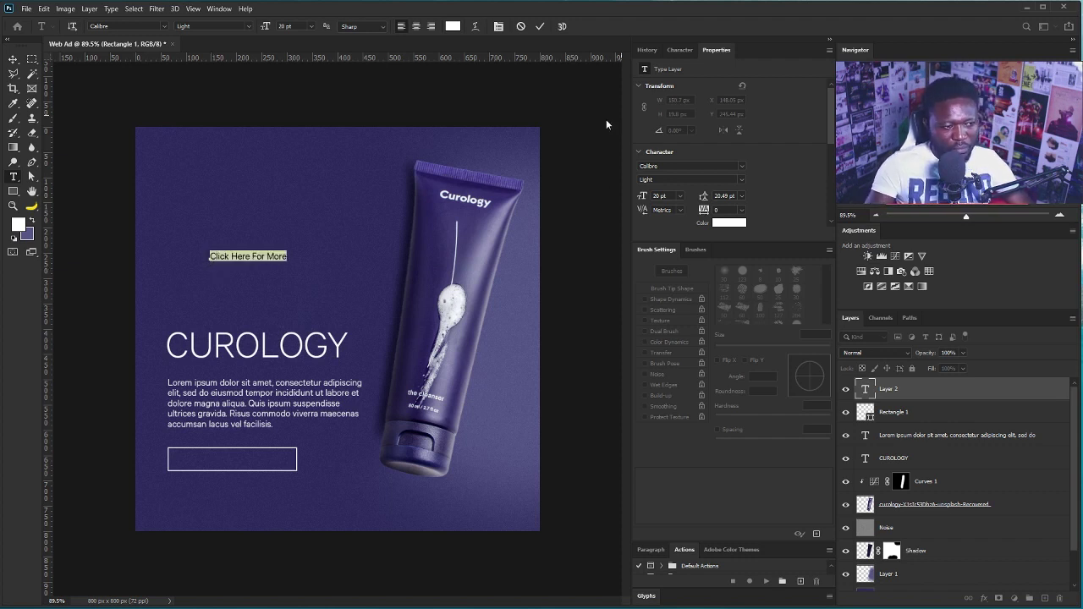
key(BackSpace)
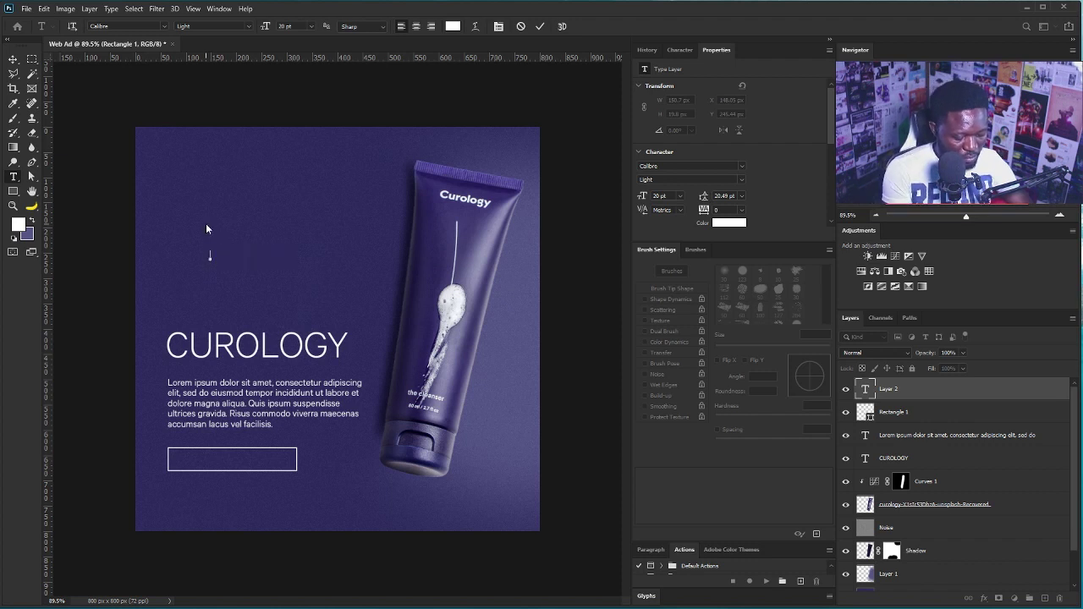
text(C)
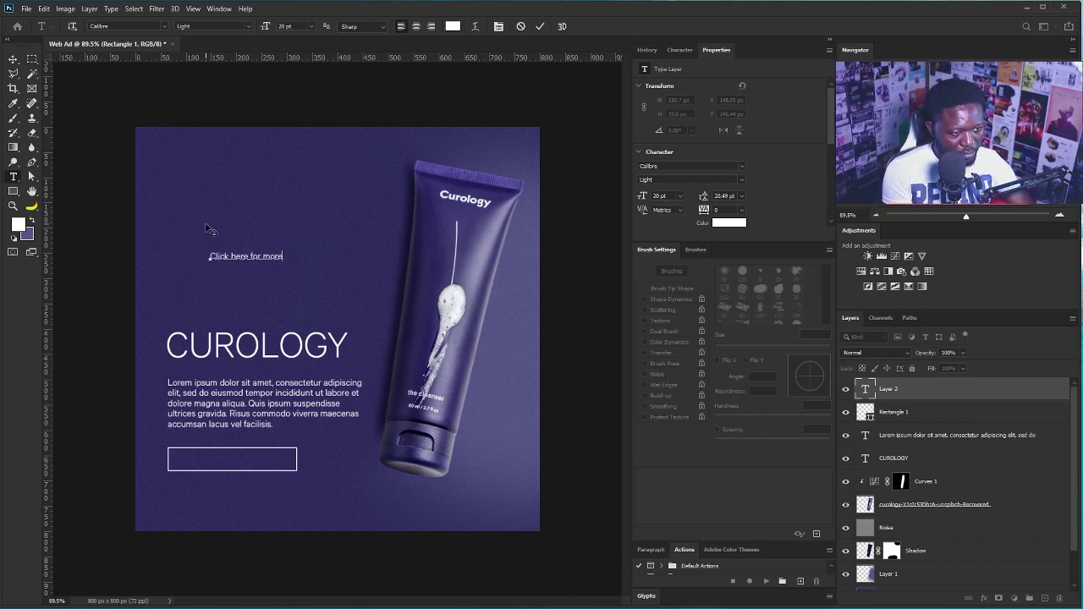
text(lick here for more)
Step: Set the whole "Click here for more" text to the Semibold weight
key(ctrl+a)
click(742, 179)
click(669, 262)
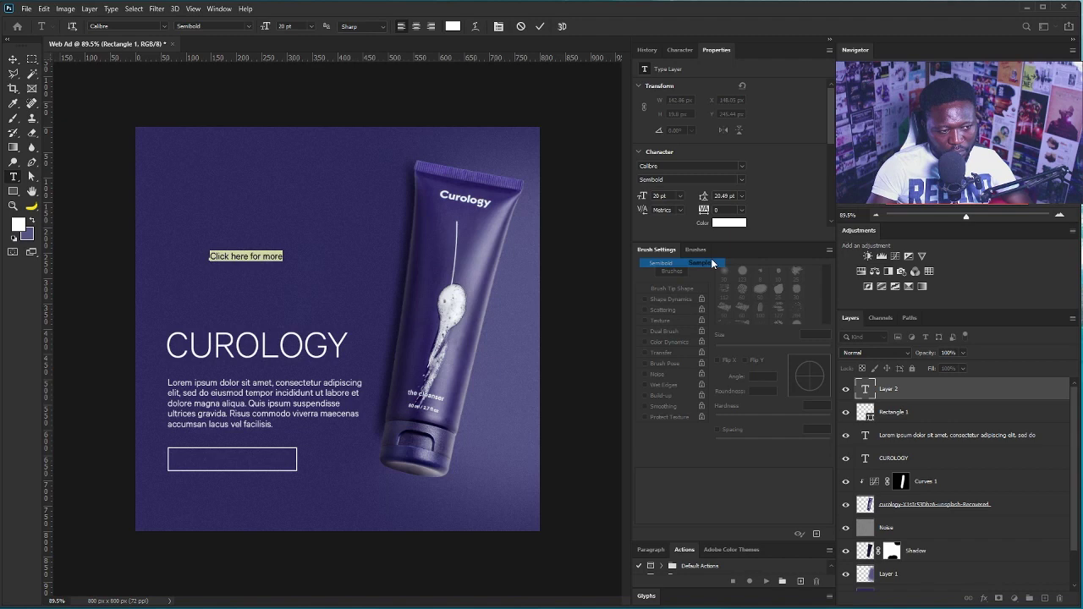
Step: Move the "Click here for more" text inside the outlined button near its left edge and enlarge it to about 21.9 pt
click(14, 62)
drag(264, 259, 236, 463)
key(Left)
key(Left)
key(Left)
key(Left)
key(Left)
key(Left)
key(ctrl+t)
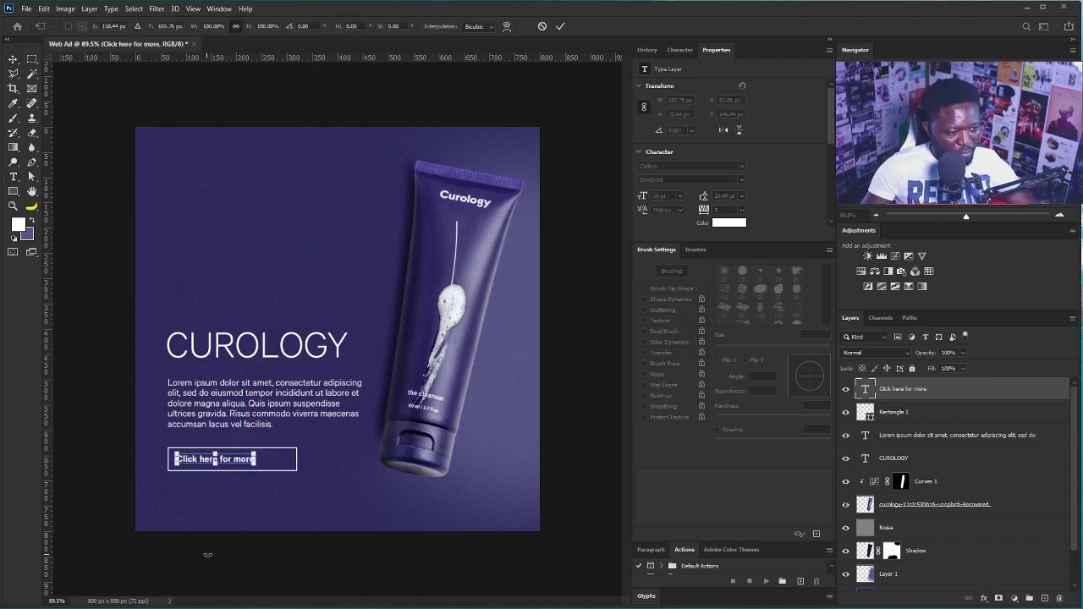
key(Return)
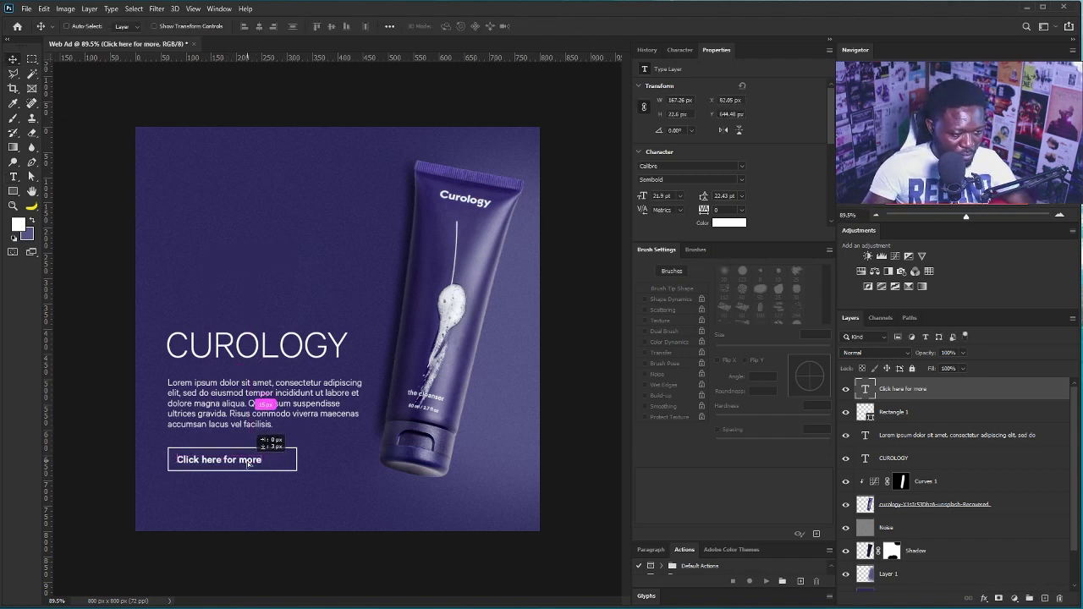
click(894, 412)
key(ctrl+t)
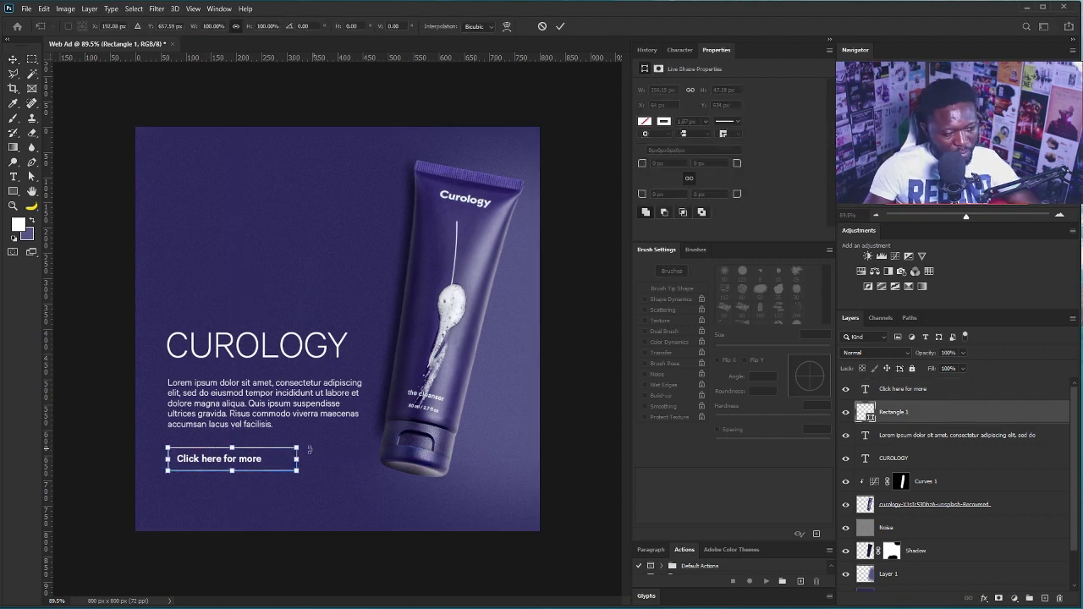
key(Return)
Step: Try to draw a white circle about 24 px wide inside the button while the Rectangle 1 layer is selected
right_click(13, 191)
click(52, 213)
drag(273, 456, 289, 471)
click(128, 26)
click(84, 48)
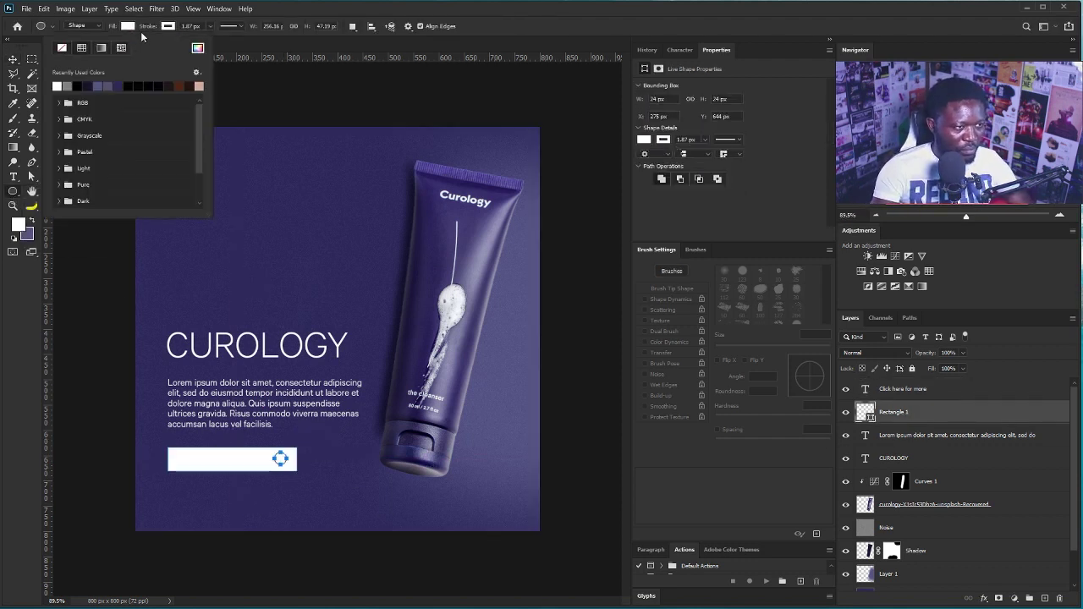
click(168, 26)
click(13, 60)
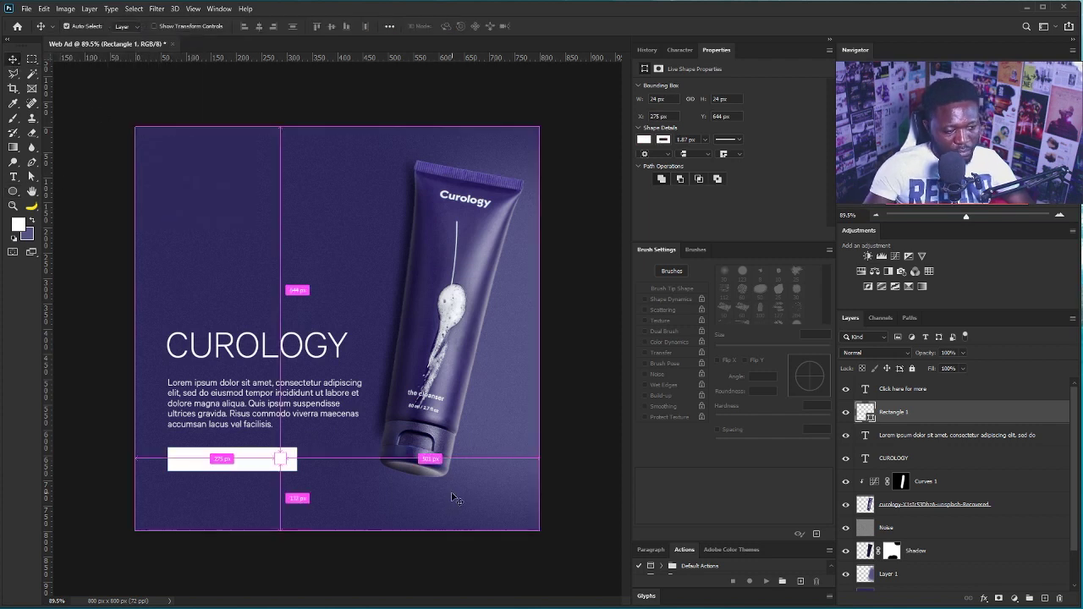
key(ctrl+z)
Step: Draw a white-filled circle about 25 x 25 px after the button text, on its own layer above the text layer
click(925, 395)
click(13, 192)
drag(273, 454, 286, 465)
key(v)
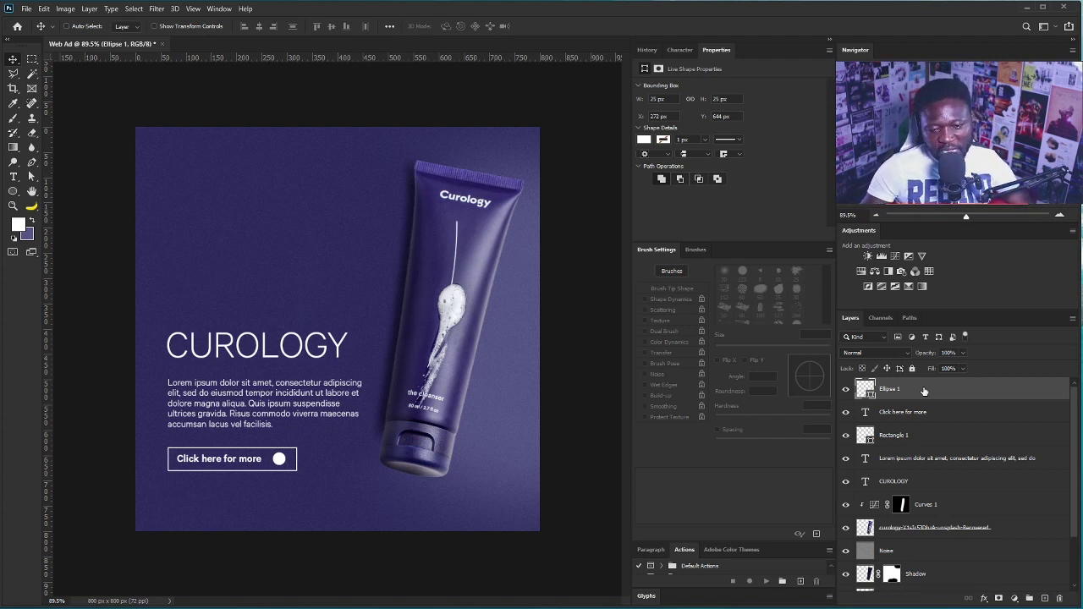
Step: Group all layers from Ellipse 1 down to BG_1 and name the group Option_1
scroll(934, 552, down, 2)
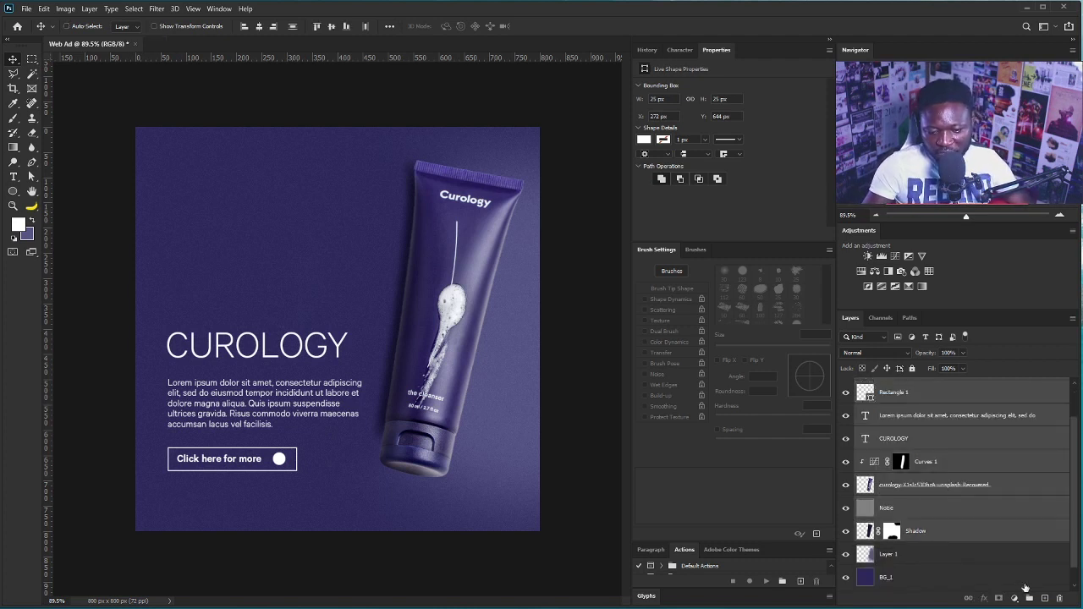
click(952, 577)
scroll(966, 407, up, 2)
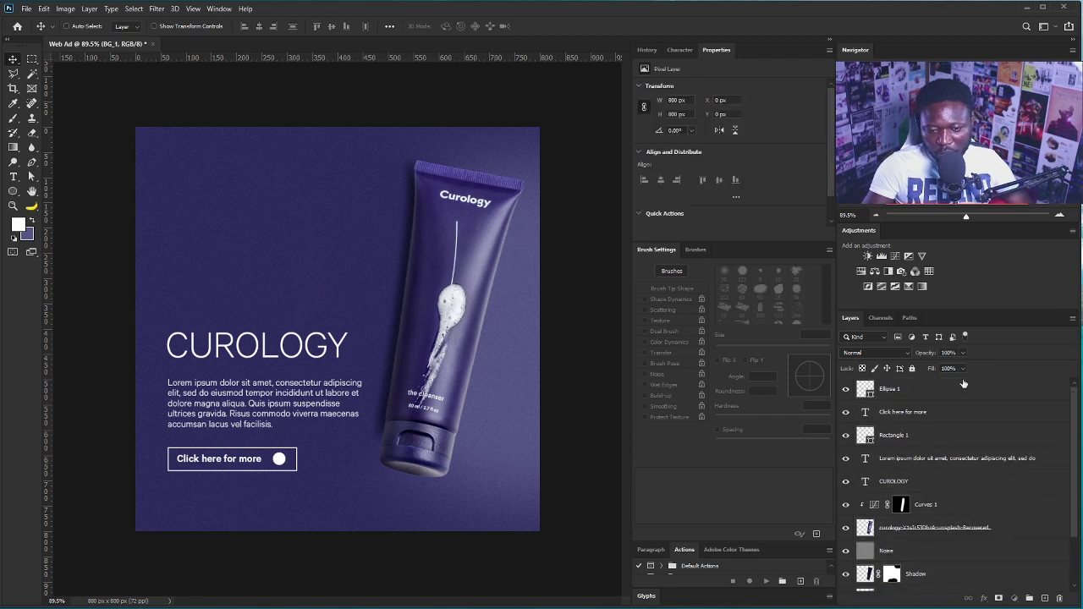
click(964, 386)
scroll(964, 398, down, 3)
shift+click(965, 557)
click(1029, 599)
double_click(888, 387)
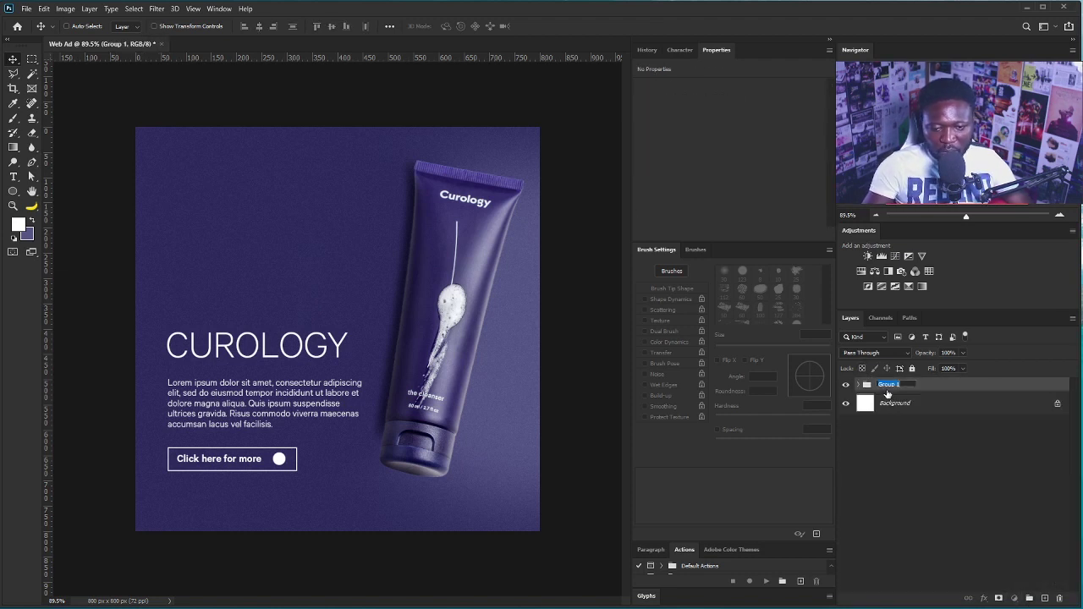
text(Option_1)
key(Return)
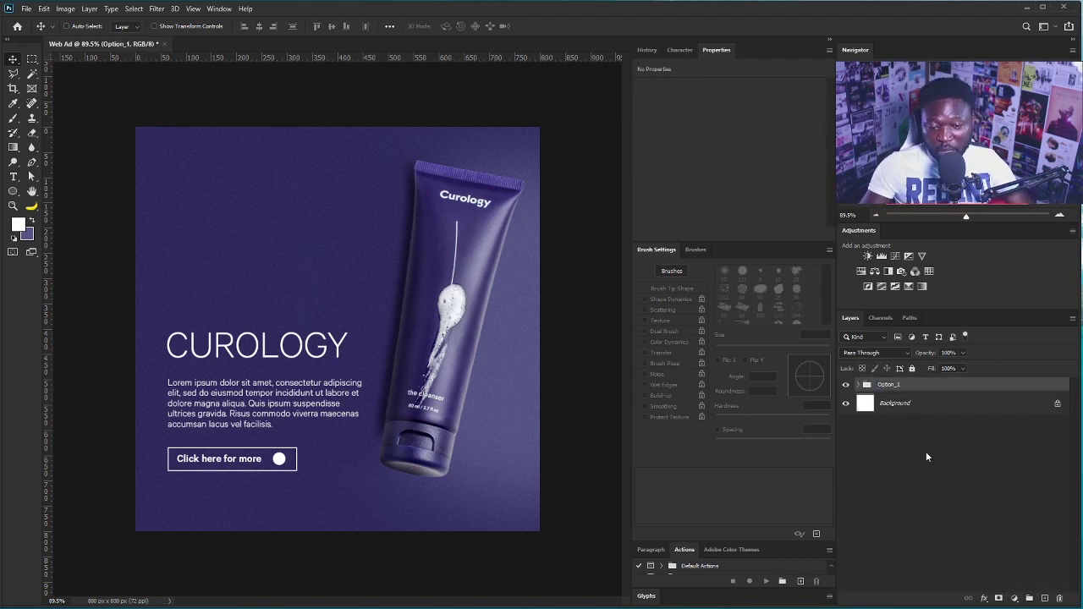
Step: Duplicate the Option_1 group, hide the original, and expand the copy
drag(943, 391, 1046, 598)
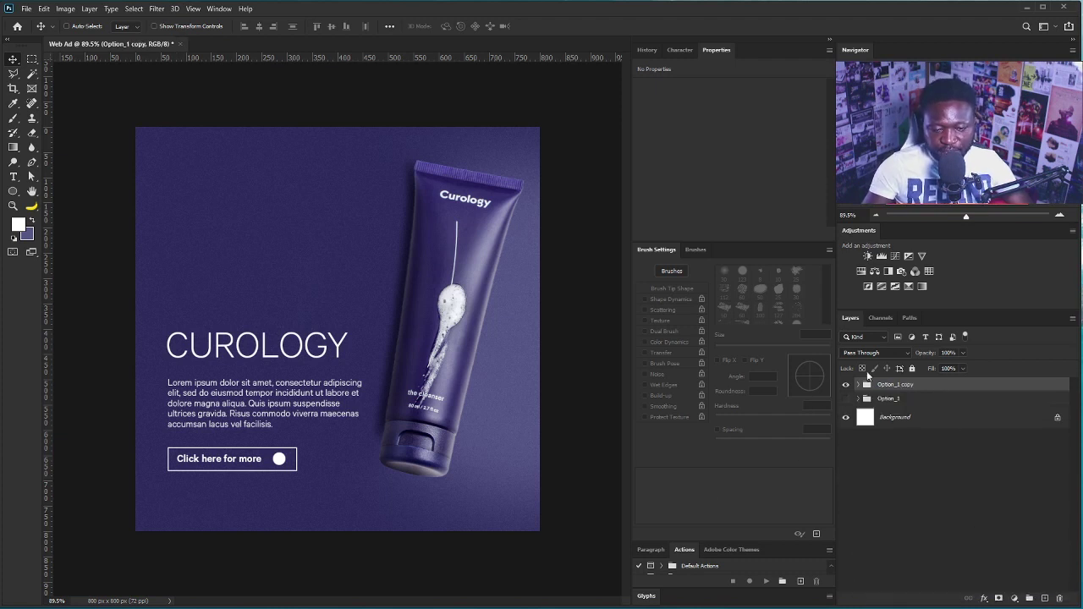
click(858, 385)
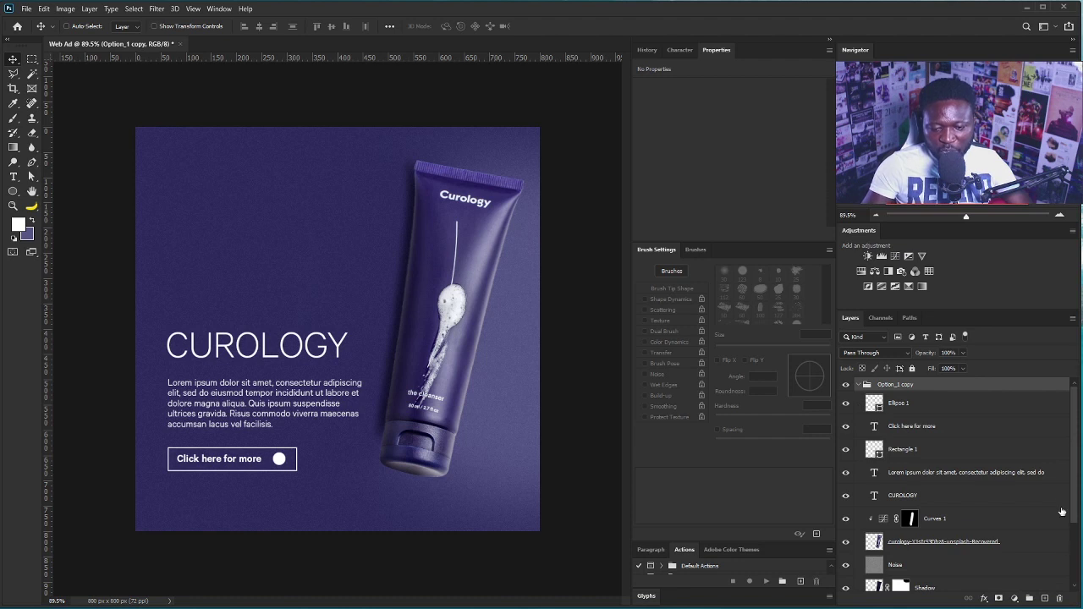
Step: Fill the BG_1 layer in the group copy with light grey f6f6f6
scroll(1076, 496, down, 2)
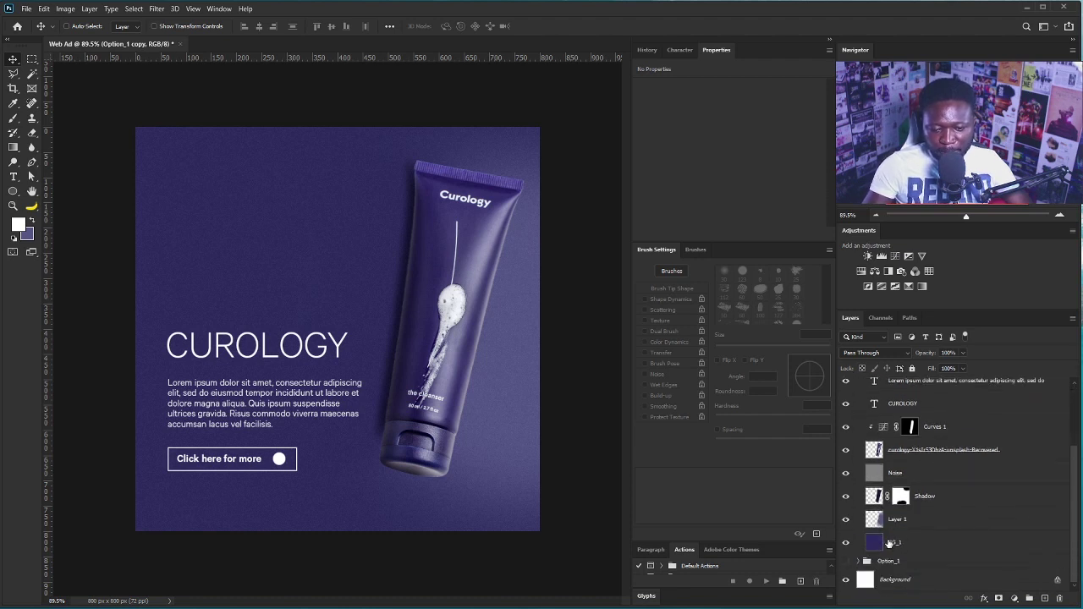
click(861, 550)
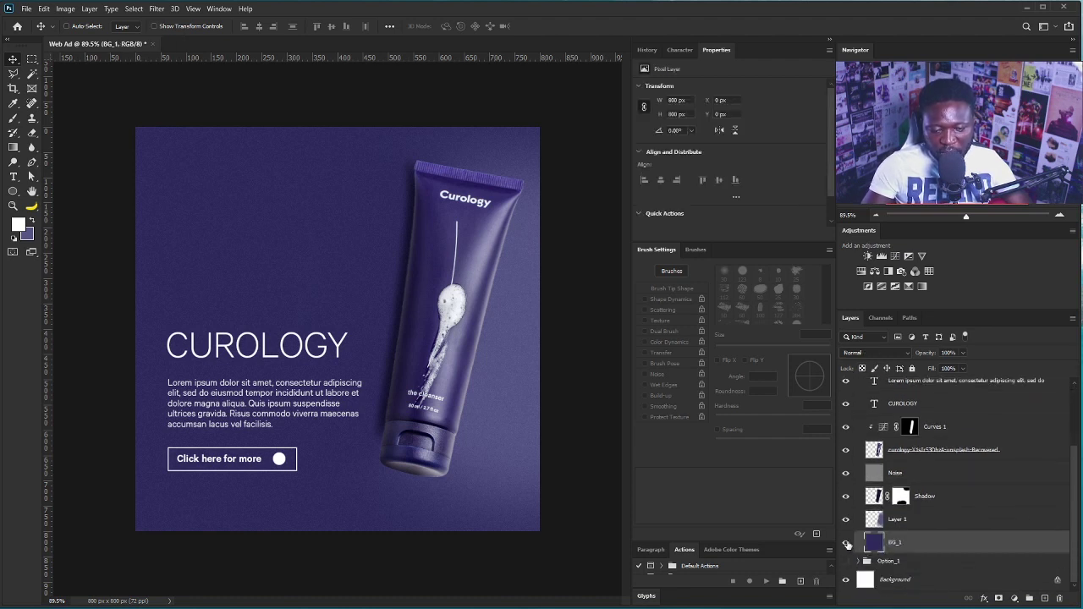
click(846, 544)
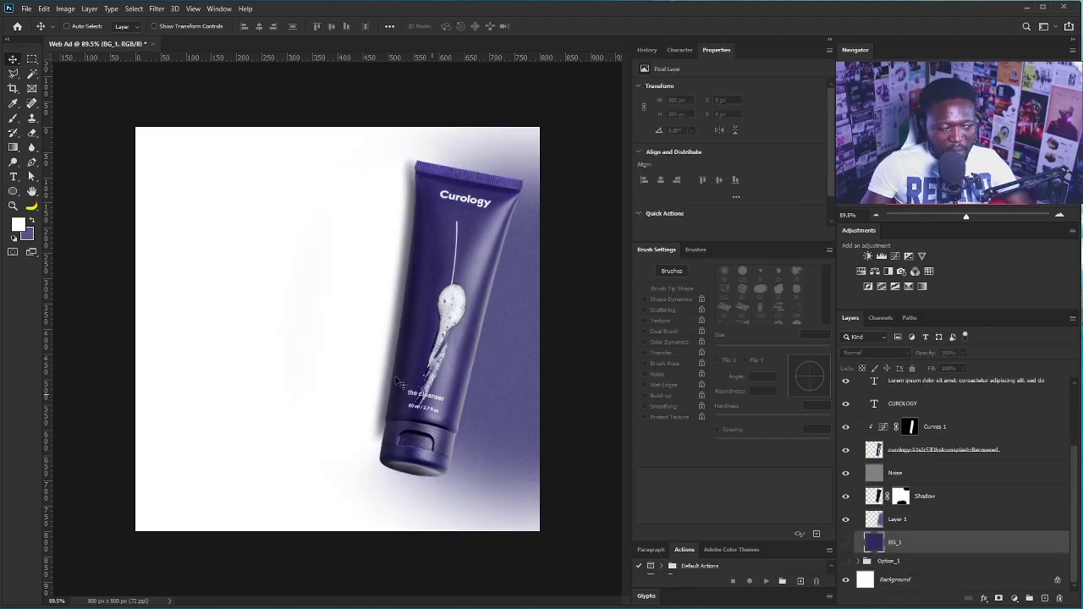
click(846, 545)
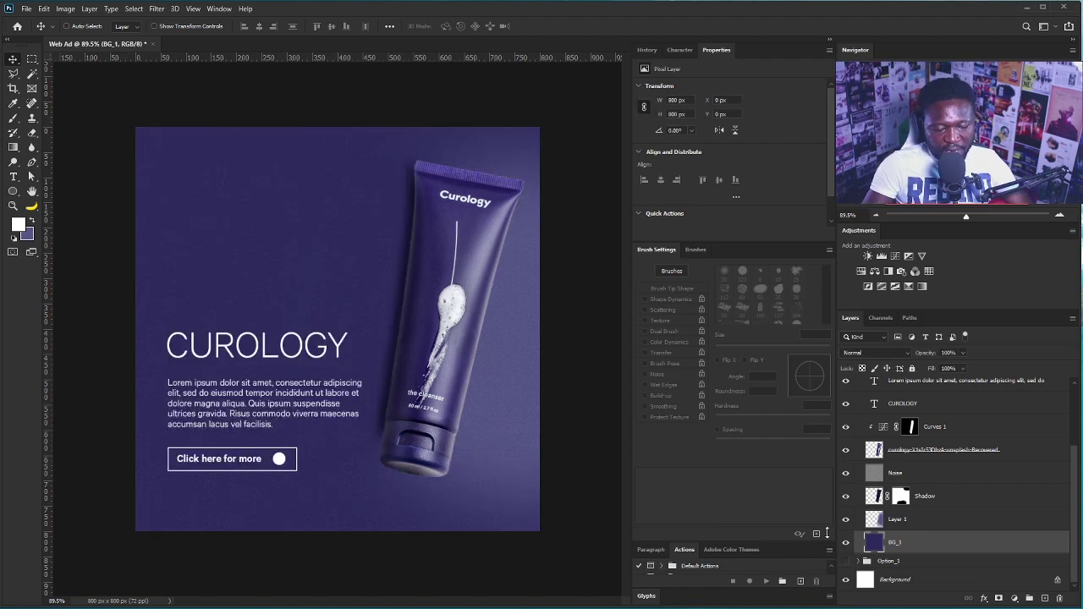
click(18, 224)
drag(699, 287, 690, 288)
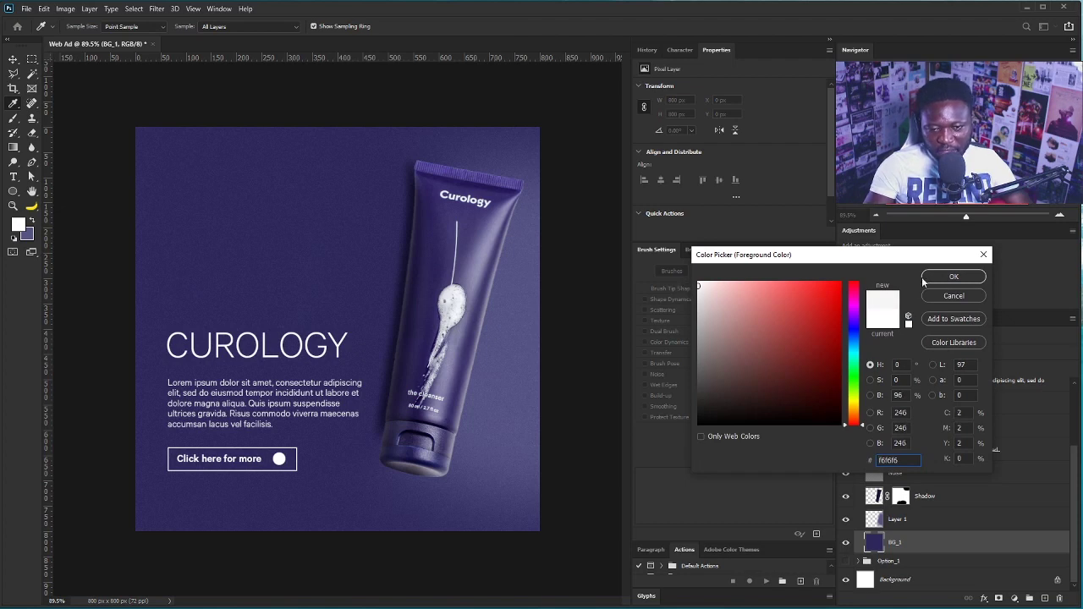
click(954, 277)
key(alt+BackSpace)
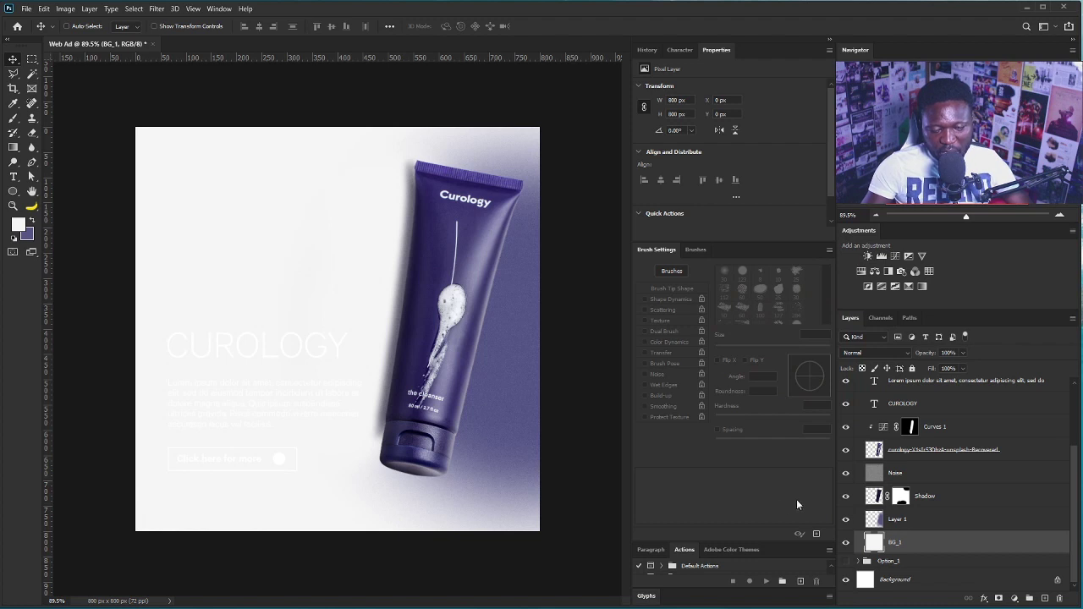
Step: Hide the purple glow on Layer 1 and the Shadow layer in the group copy
click(846, 519)
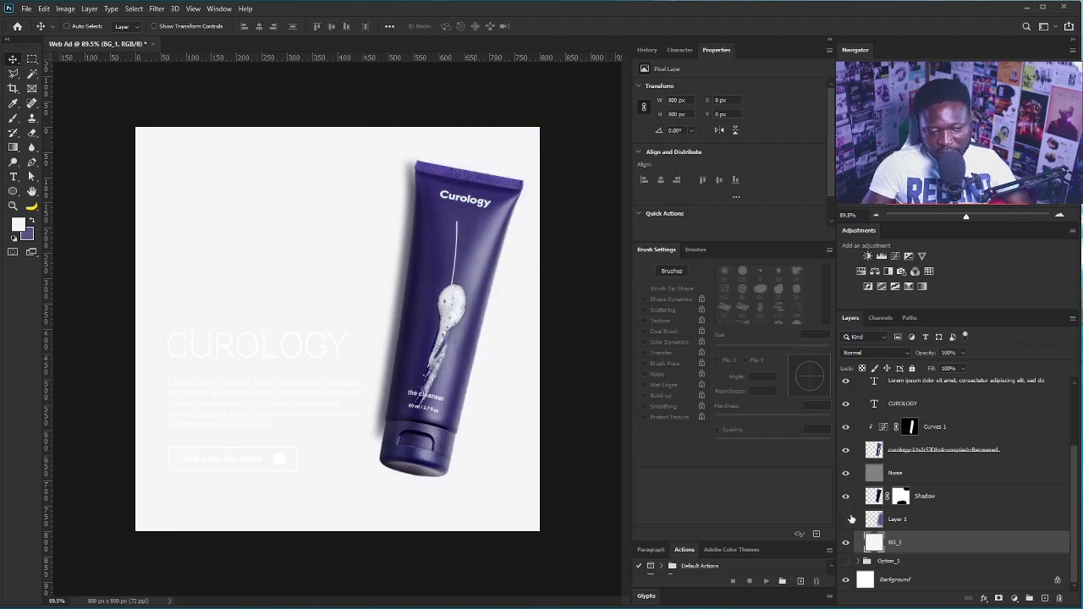
click(846, 497)
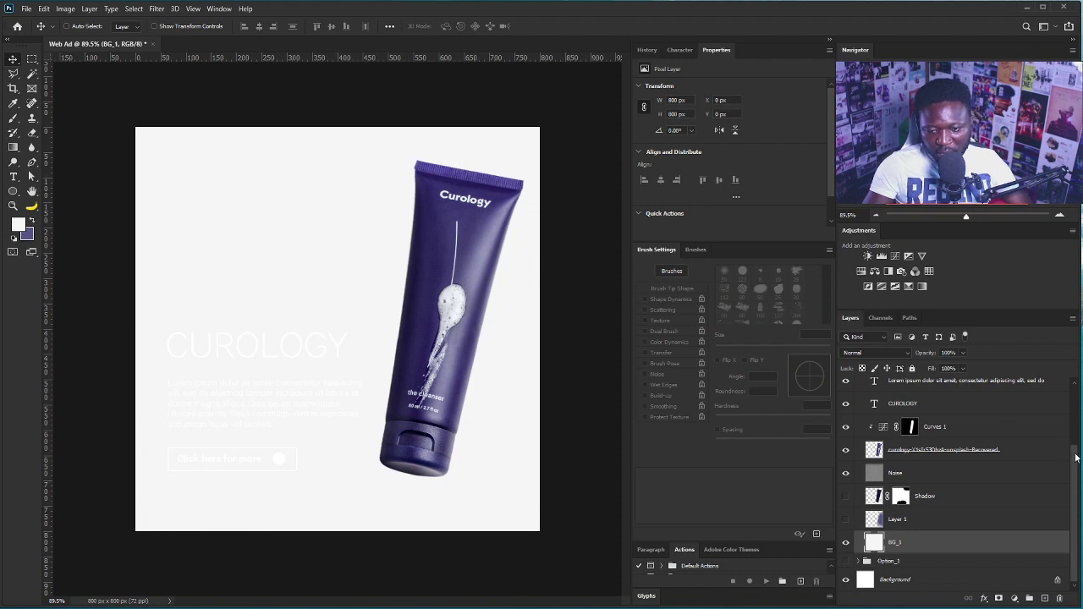
Step: Recolour the Lorem ipsum paragraph in the group copy to dark purple 2c2354, sampled from the tube
drag(1075, 459, 1074, 403)
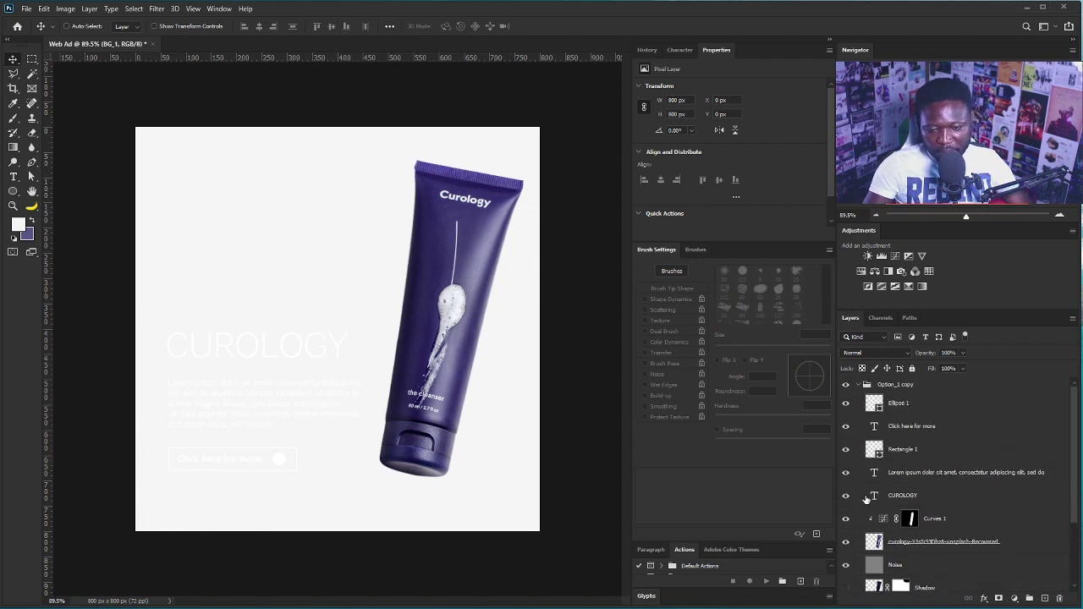
click(933, 473)
click(718, 221)
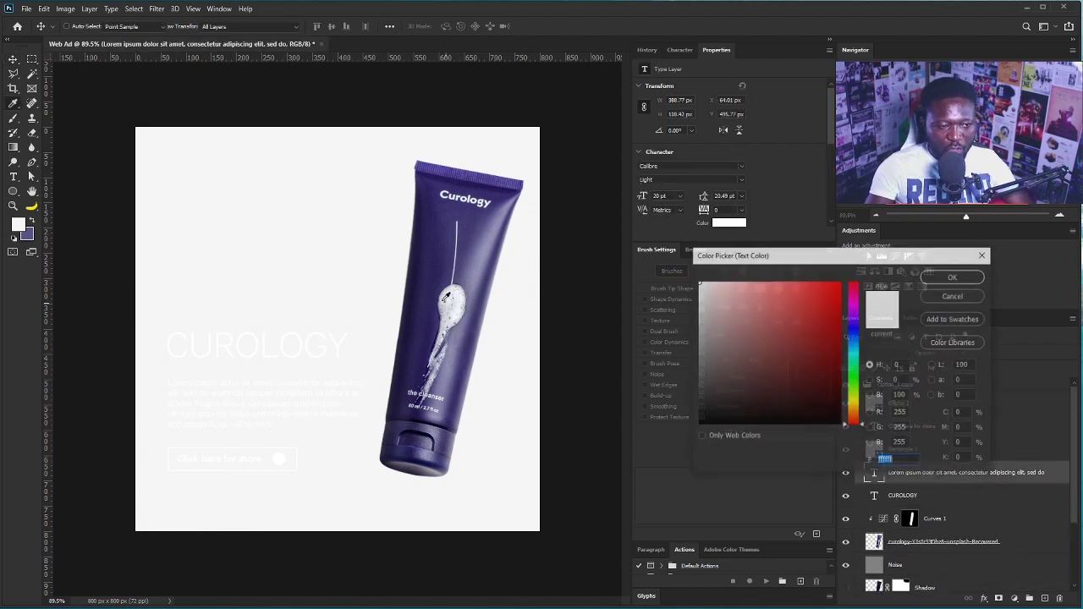
click(457, 364)
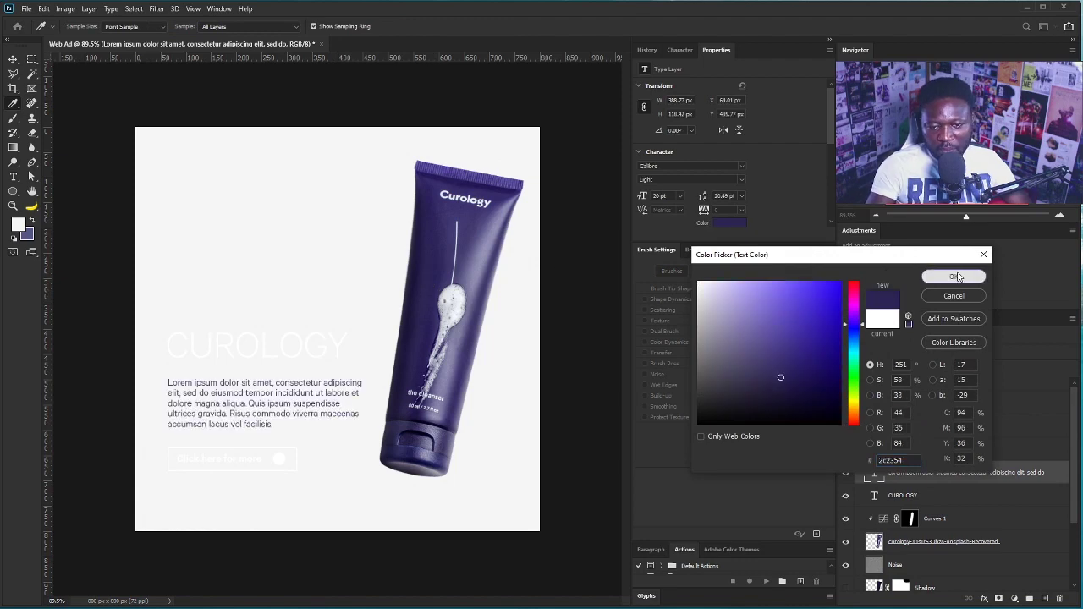
key(Return)
key(v)
Step: Apply the paragraph's dark purple 2c2354 to the CUROLOGY heading
click(896, 497)
click(725, 223)
key(ctrl+v)
key(Return)
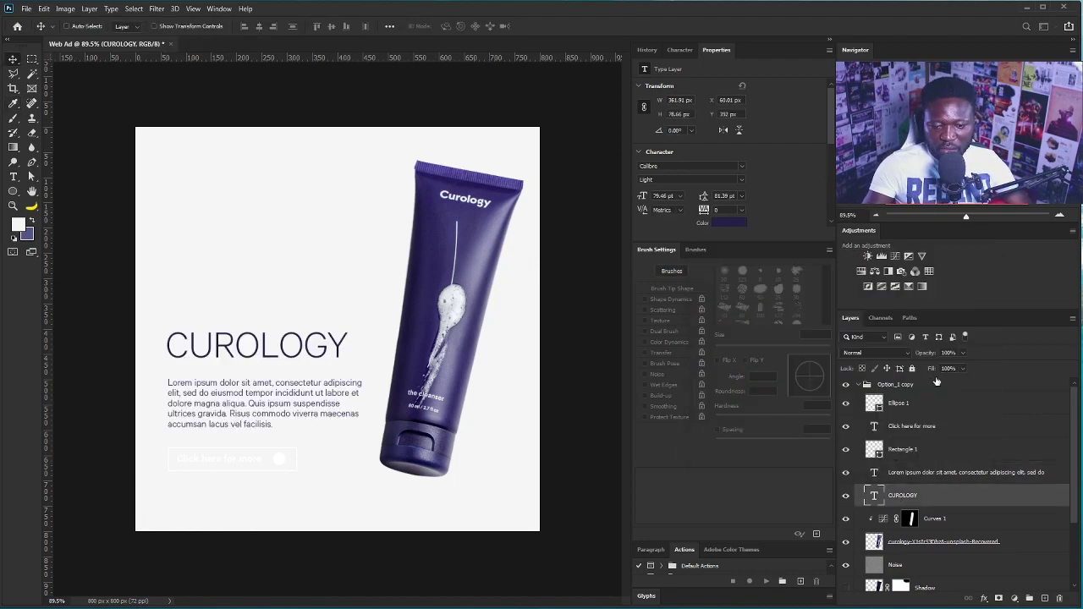
Step: Change the button circle's fill to the recently used dark purple
click(910, 403)
click(13, 191)
click(127, 26)
click(61, 85)
Step: Change the button rectangle's stroke to the recently used dark purple
click(940, 455)
click(167, 26)
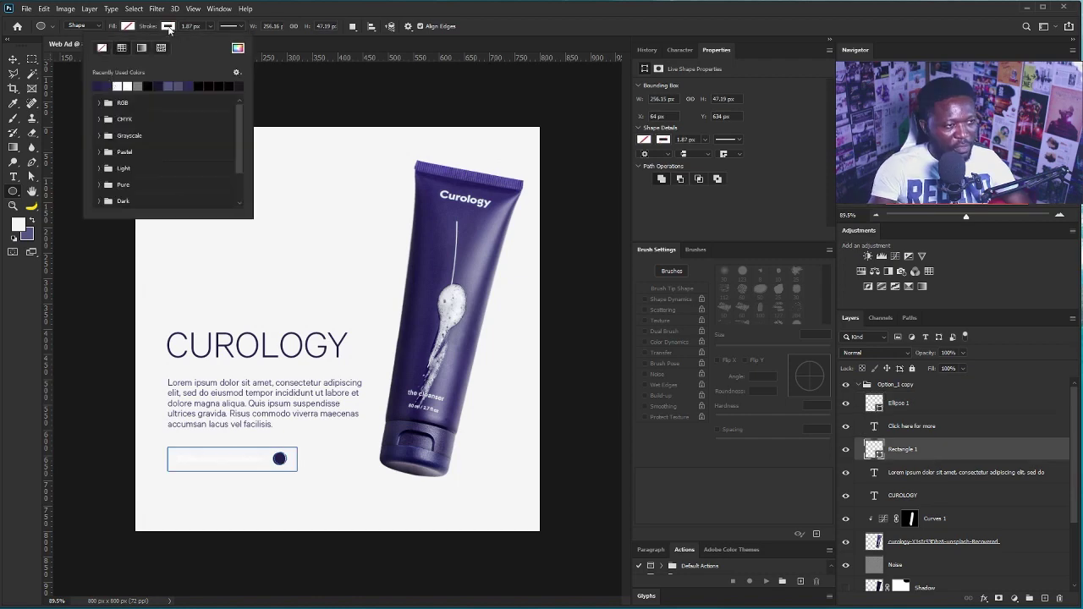
click(99, 86)
Step: Set the "Click here for more" text colour to 2c2354 and collapse the group copy
click(899, 432)
click(126, 26)
click(730, 223)
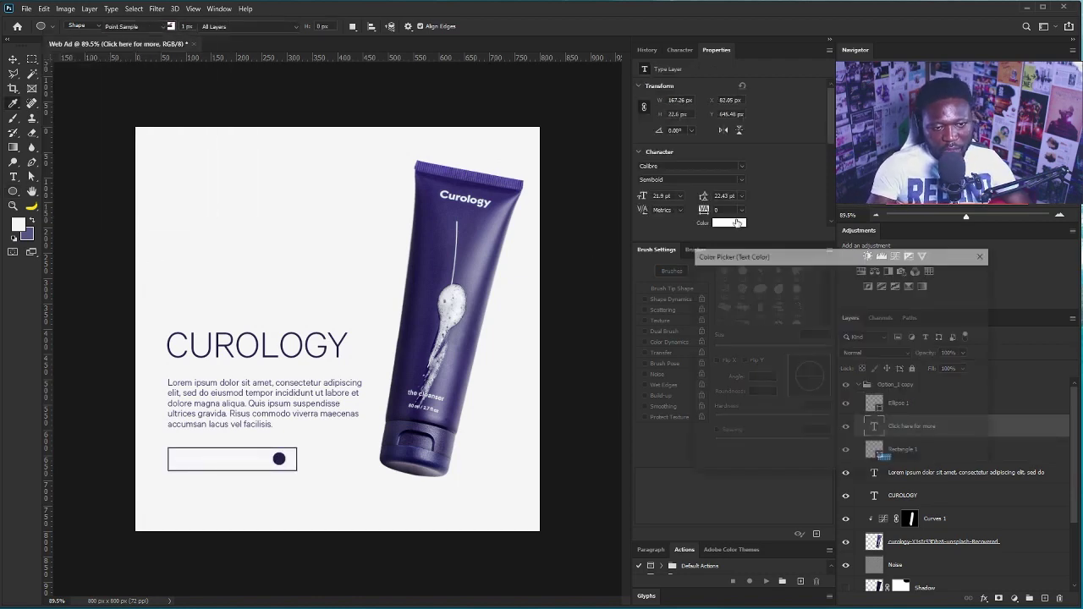
text(2c2354)
click(953, 279)
click(13, 59)
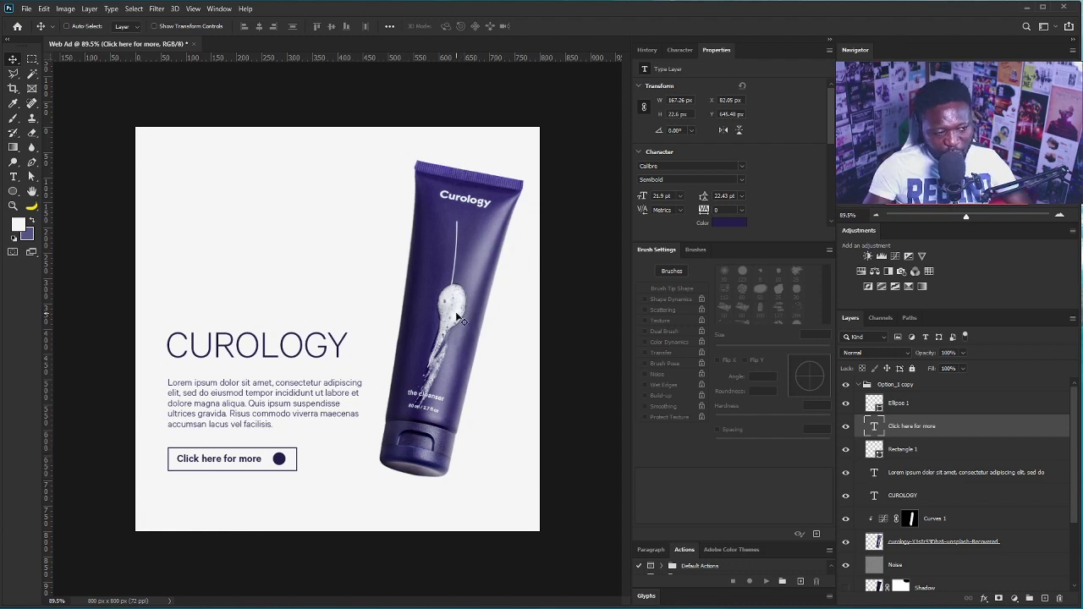
click(859, 384)
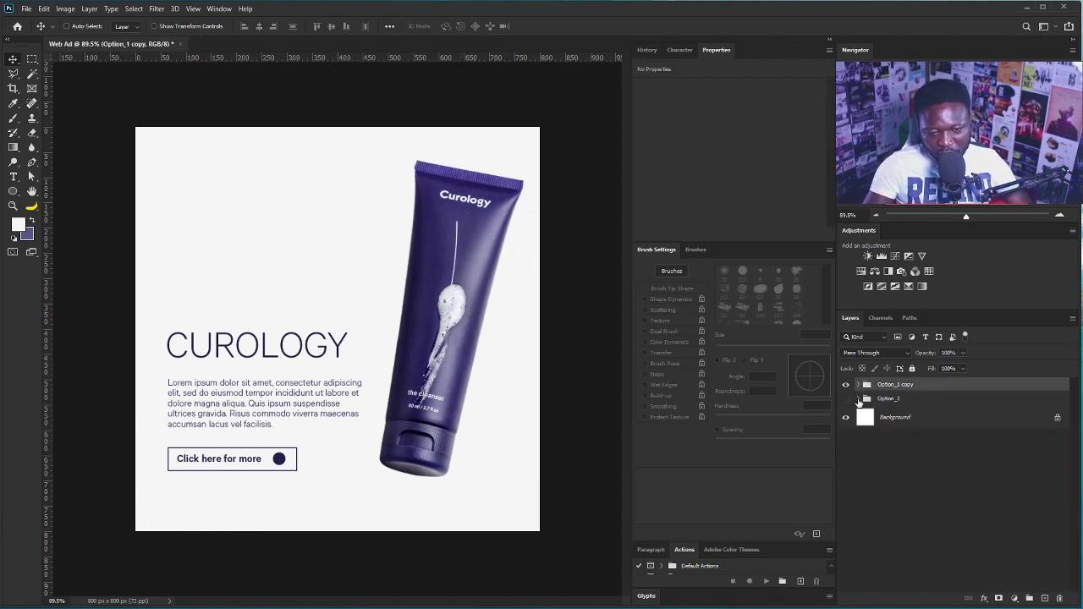
Step: Add a new layer directly above the Noise layer in the Option_1 copy group and name it Shadow
click(859, 385)
scroll(1071, 493, down, 5)
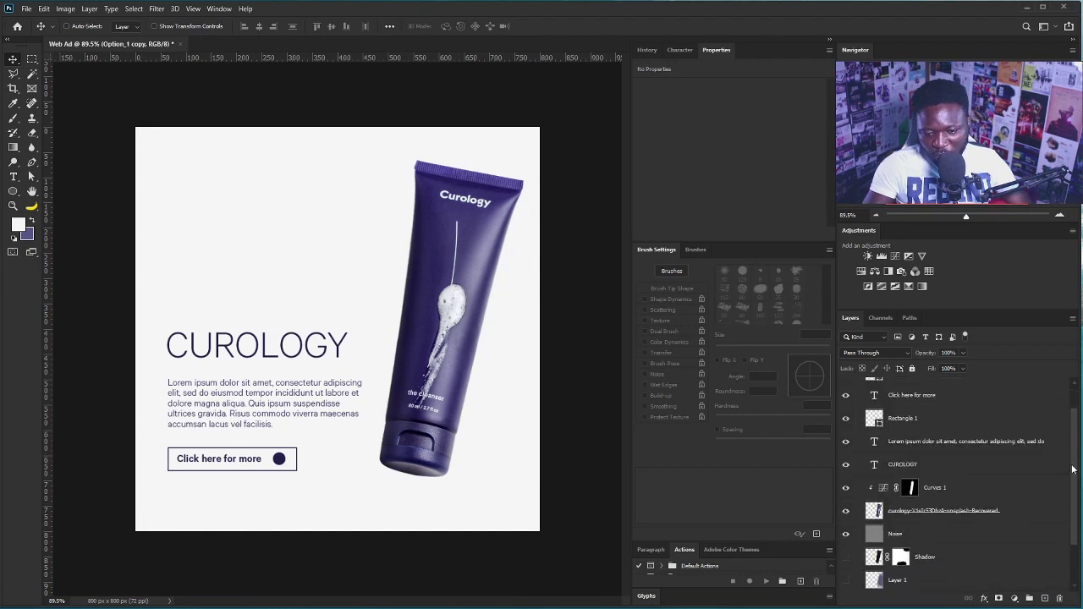
click(895, 484)
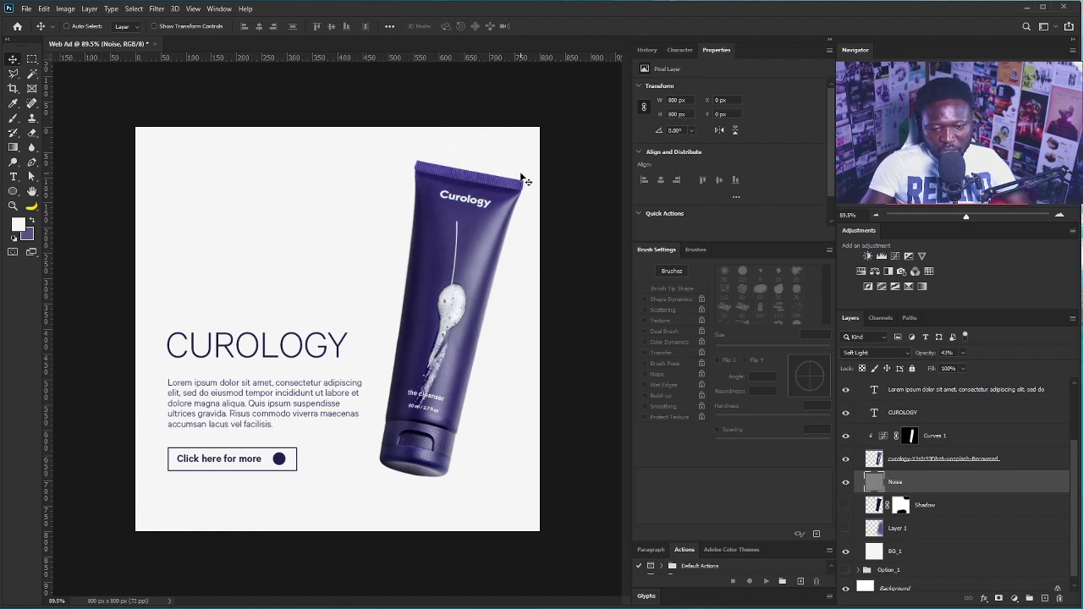
click(1046, 599)
double_click(896, 482)
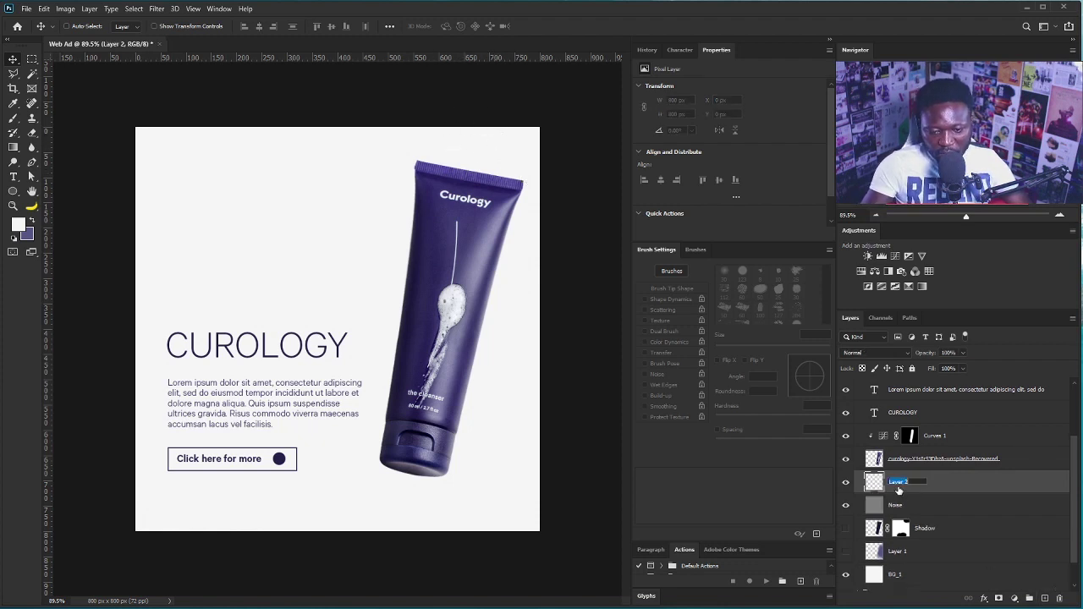
text(Shadow)
key(Return)
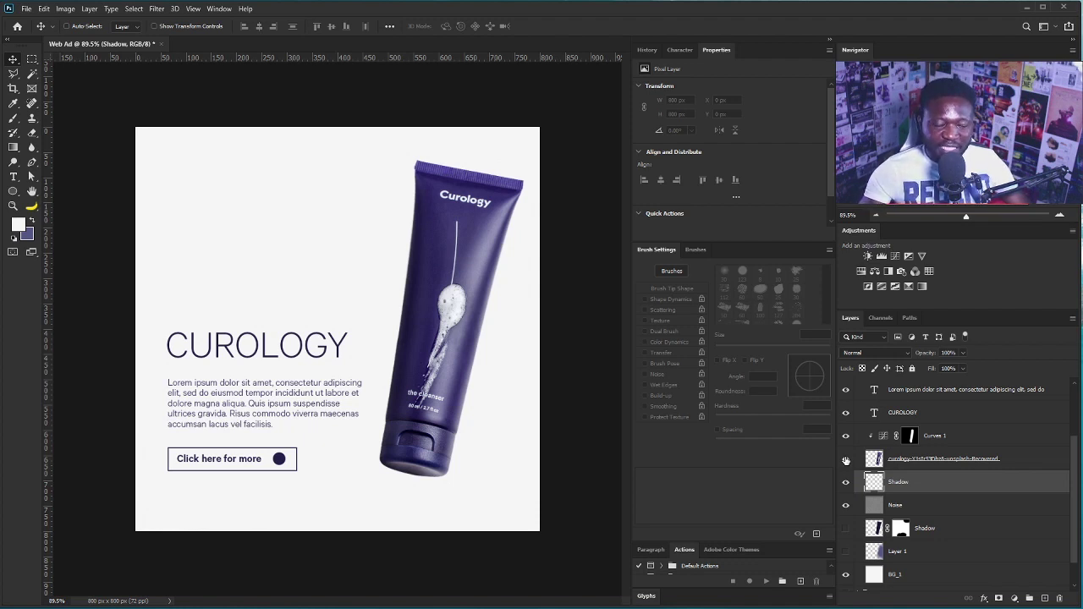
Step: Select a flat ellipse about 130 x 10 px just below the tube, fill it with black and deselect
right_click(31, 59)
click(78, 72)
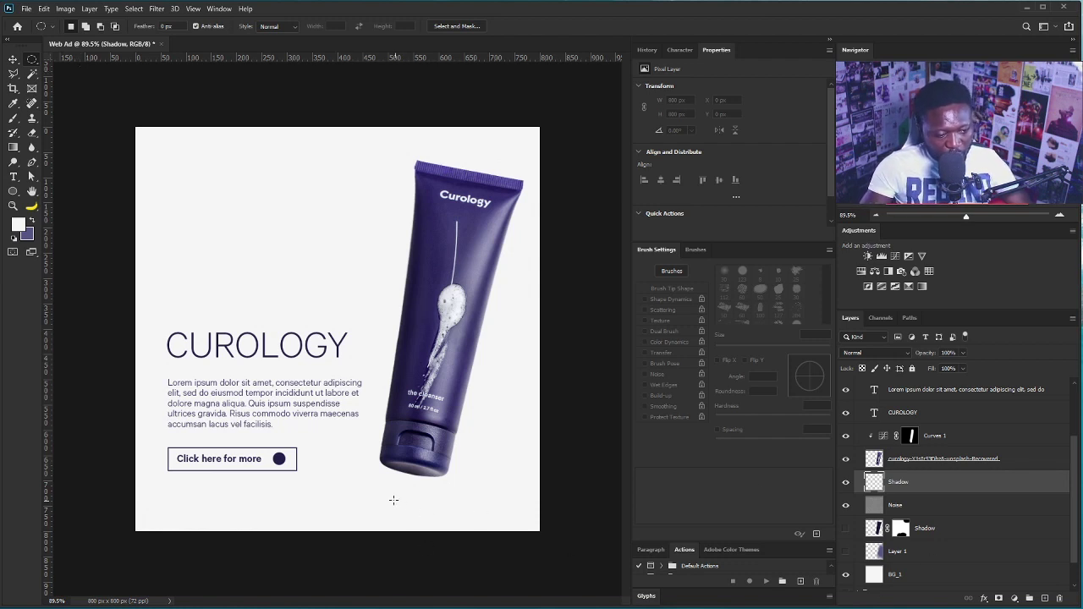
drag(388, 497, 452, 500)
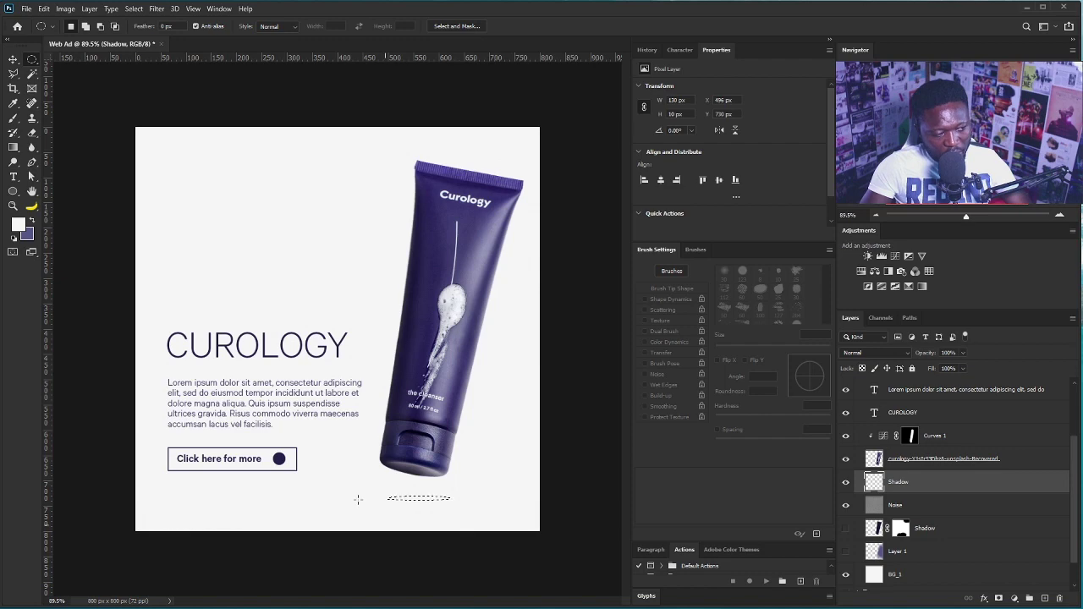
click(18, 223)
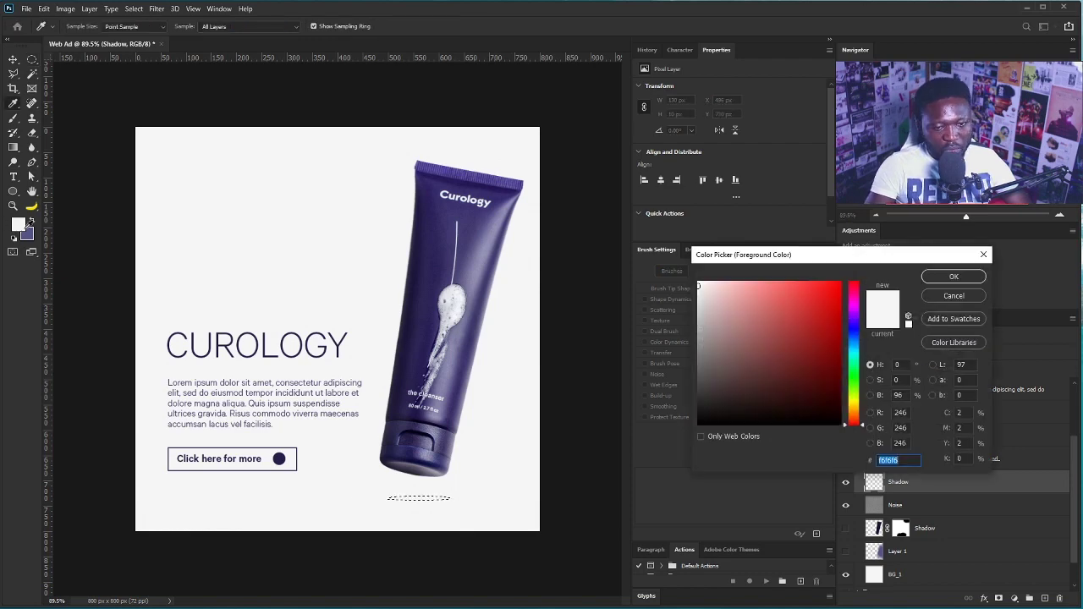
click(954, 277)
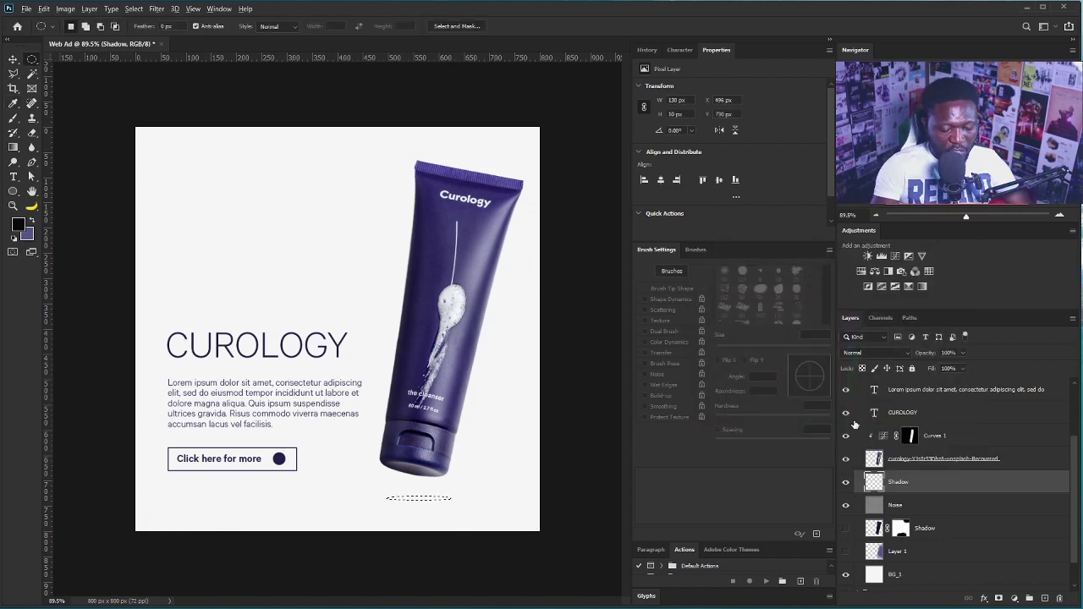
key(alt+BackSpace)
key(ctrl+d)
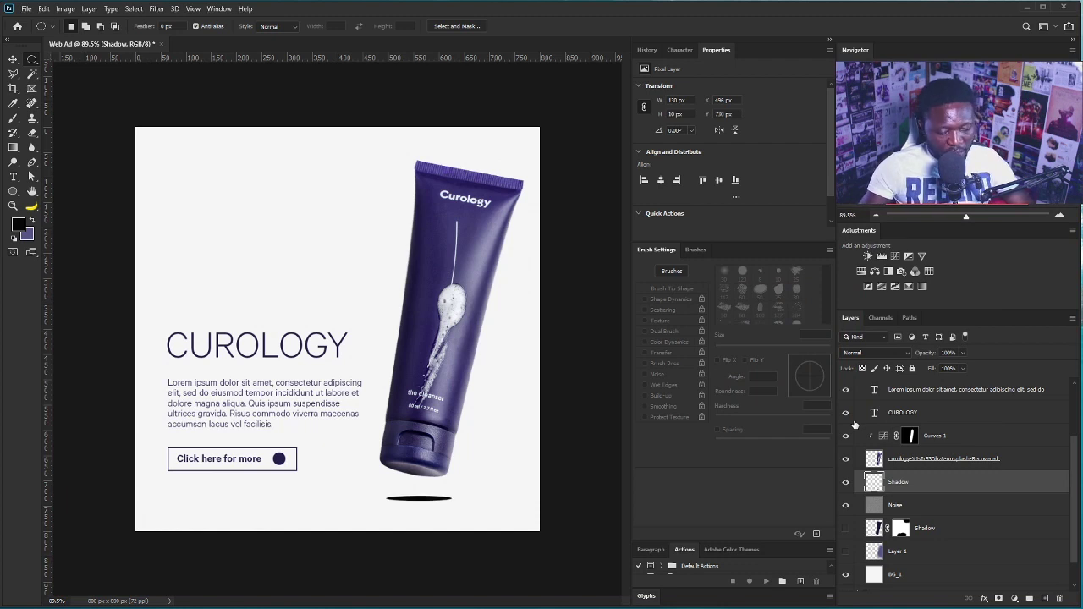
Step: Apply a Gaussian Blur with a radius of 4.9 pixels to the black ellipse
click(157, 8)
mouse_move(258, 149)
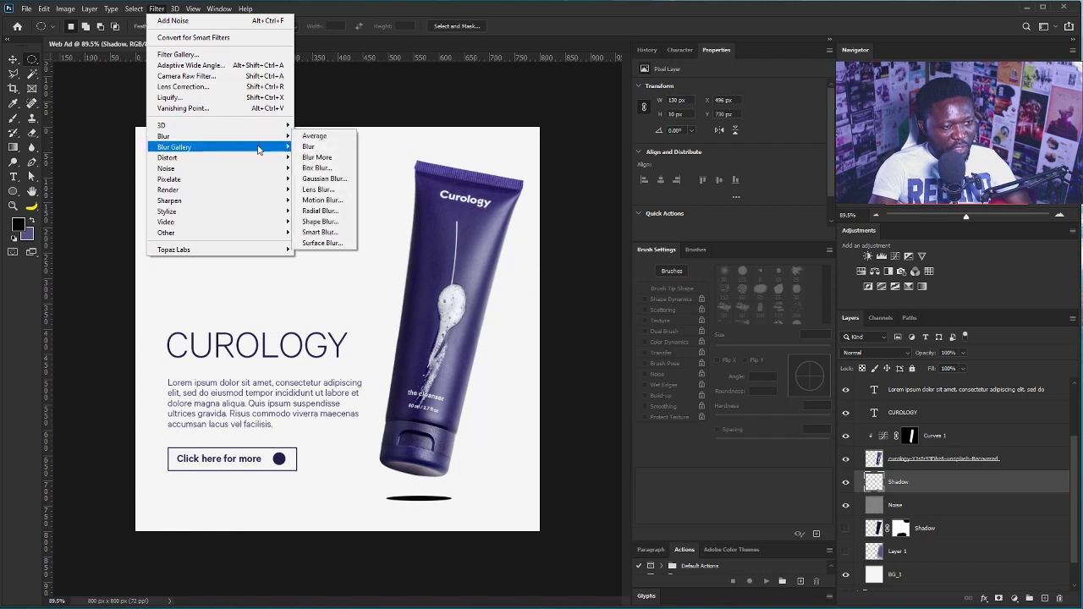
click(354, 177)
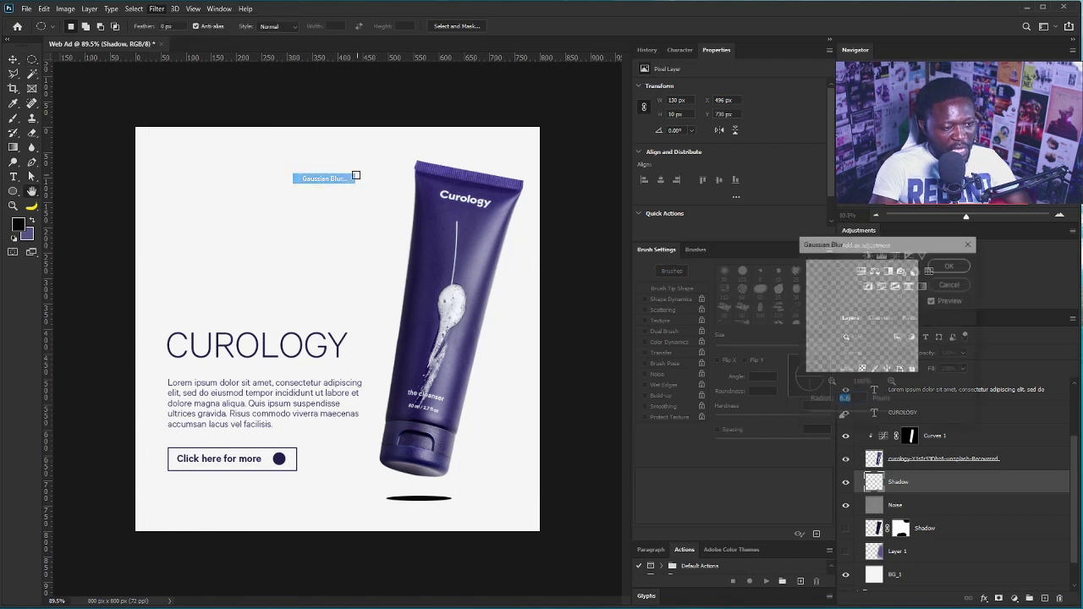
drag(842, 417, 838, 418)
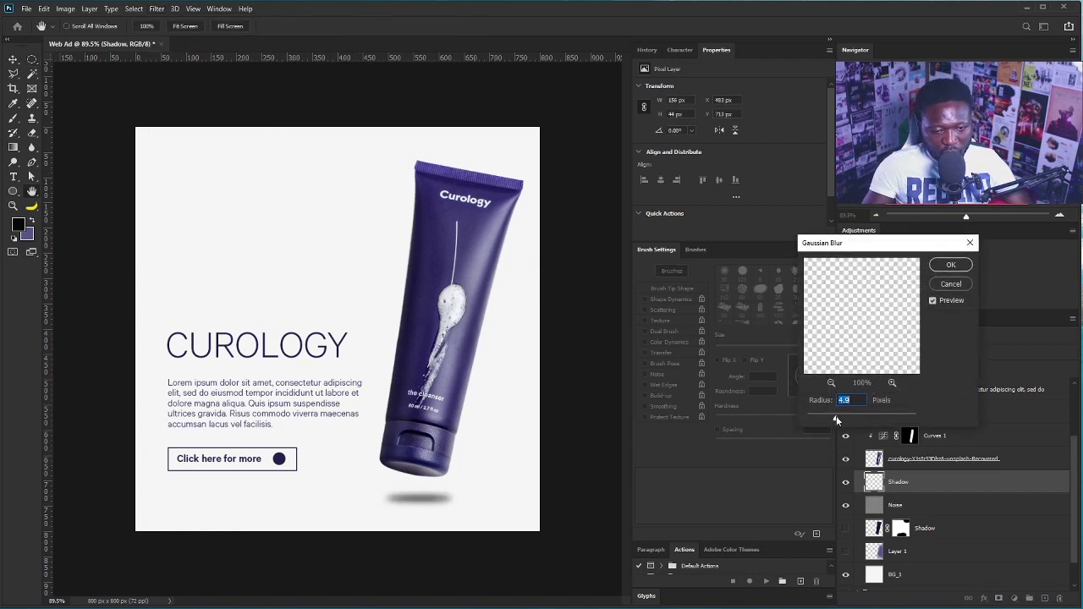
click(948, 267)
Step: Squash the blurred ellipse to about 18 px high and move it up under the base of the tube
key(ctrl+t)
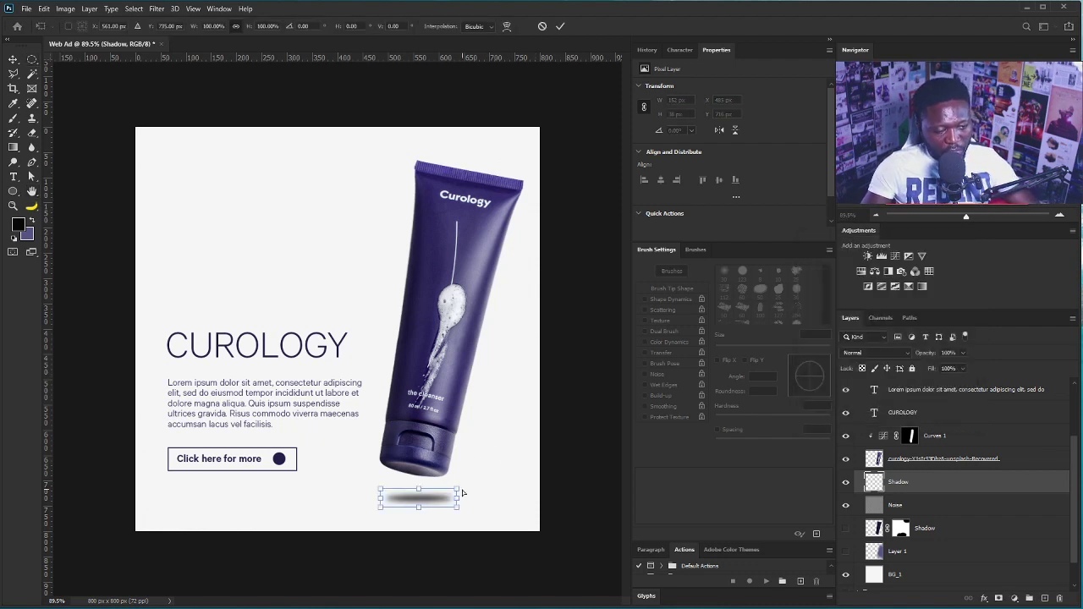
mouse_move(421, 507)
mouse_down()
mouse_move(422, 493)
mouse_move(441, 504)
mouse_up()
key(Return)
key(v)
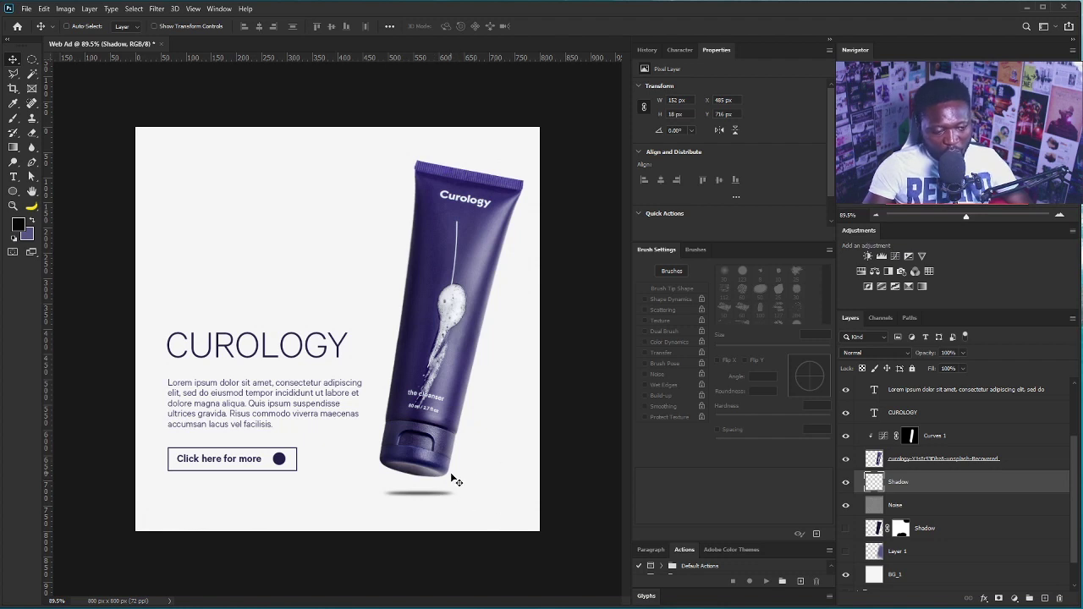
drag(451, 514, 452, 491)
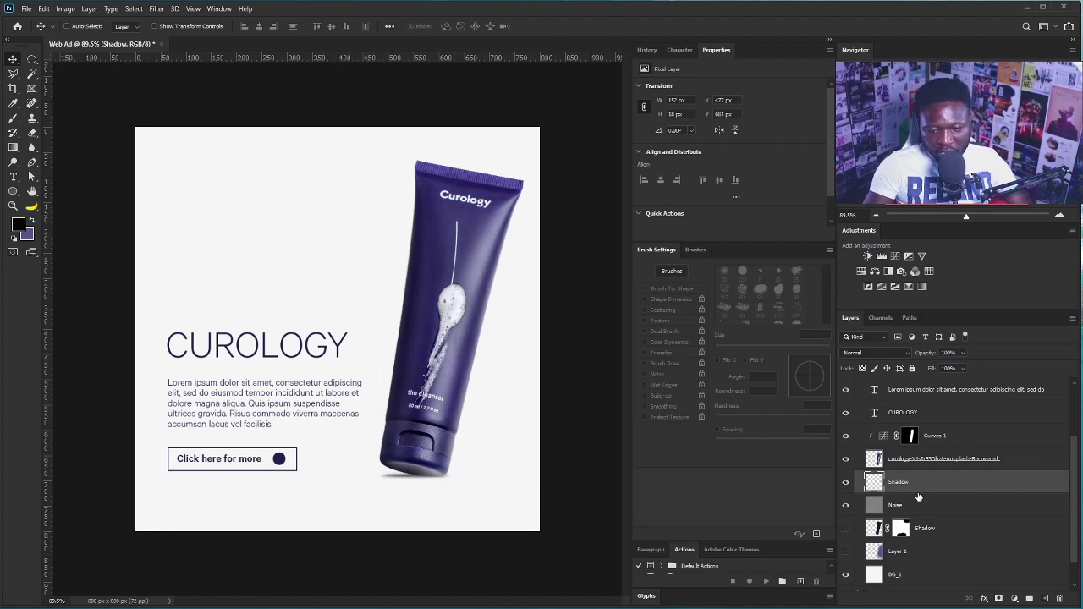
Step: Duplicate the Shadow layer, shift the copy right along the tube's base and stretch it to about 27 px high
key(ctrl+j)
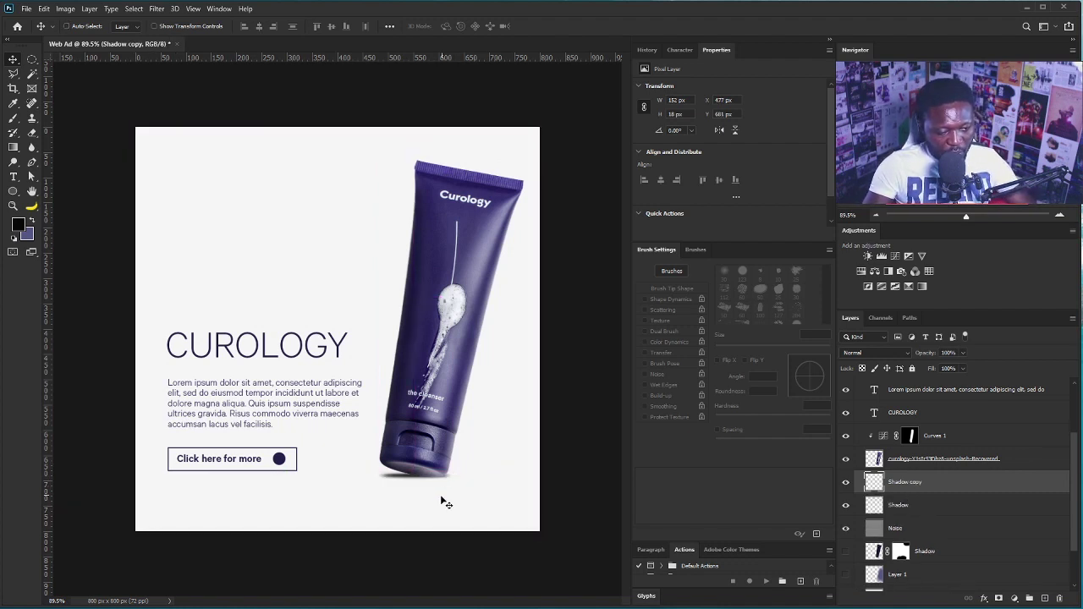
drag(427, 484, 463, 487)
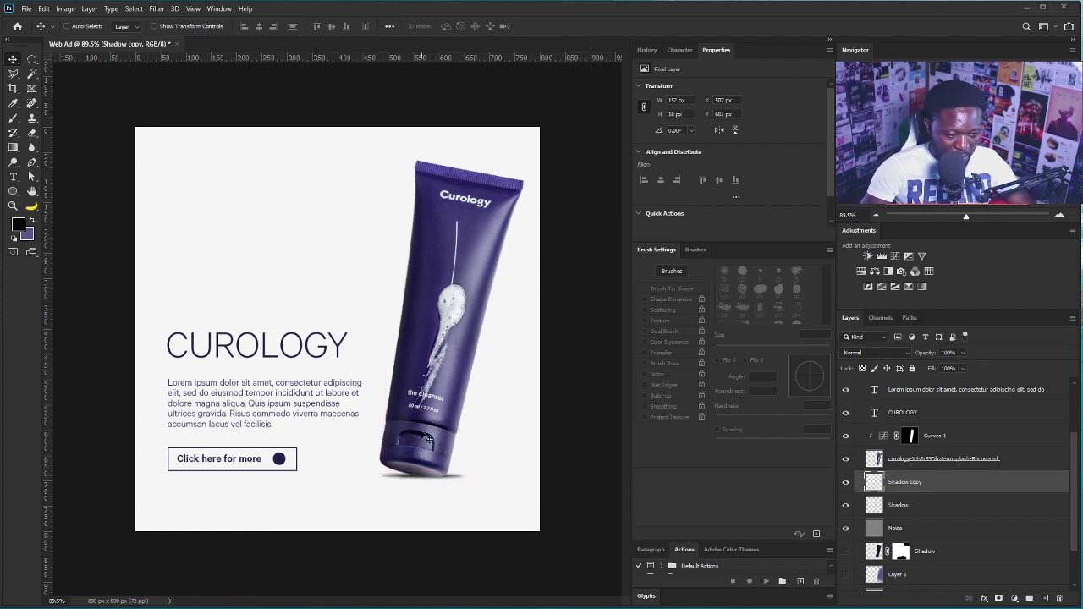
drag(450, 496, 438, 507)
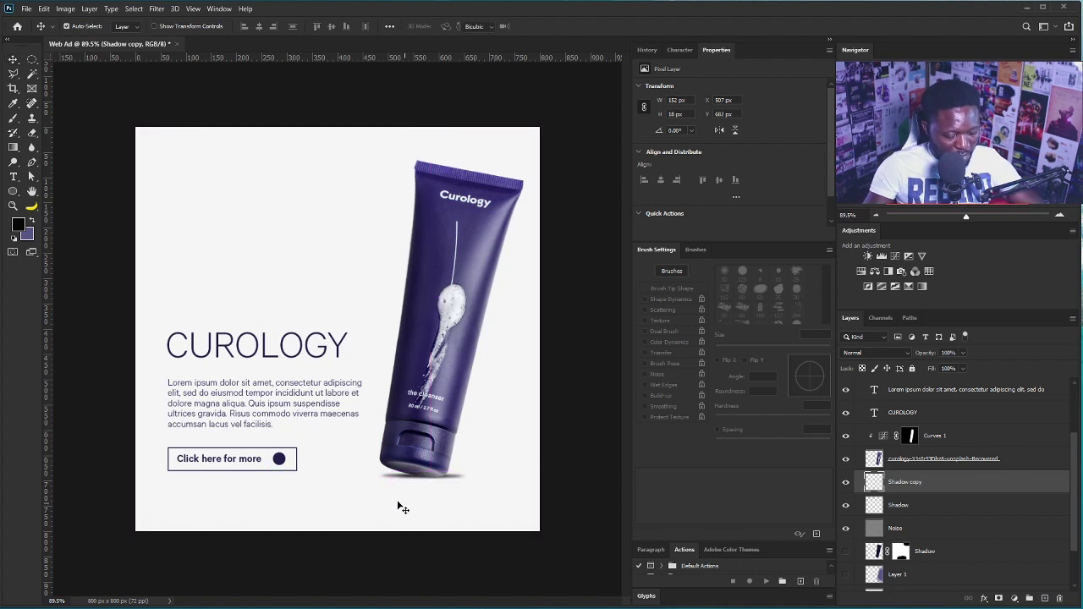
key(ctrl+t)
drag(430, 487, 442, 480)
key(Return)
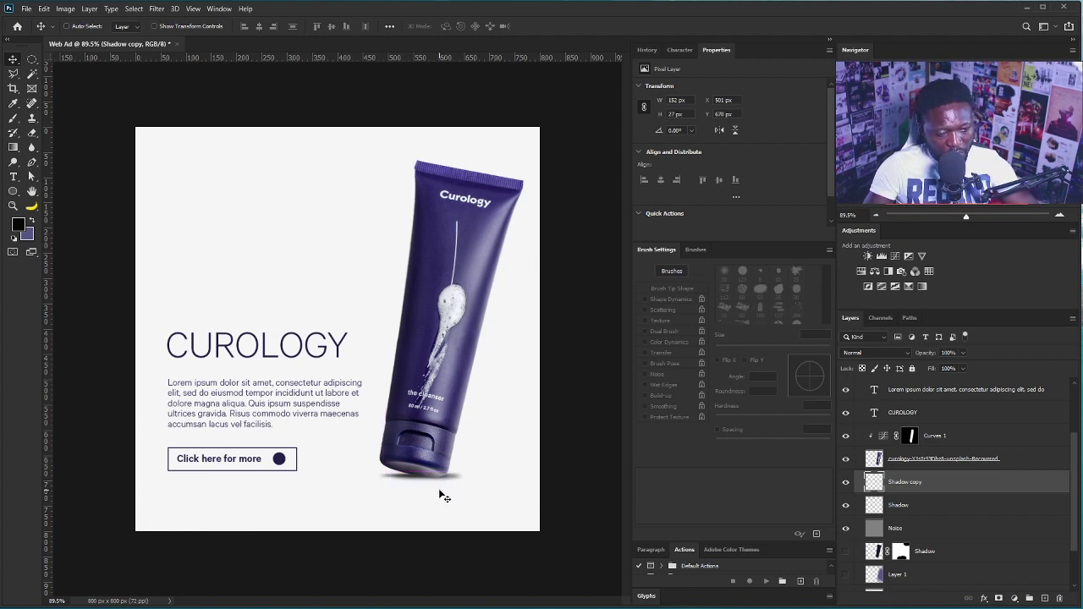
Step: Set up a soft Eraser of about 80 px for trimming the shadow copy beside the tube's base
key(b)
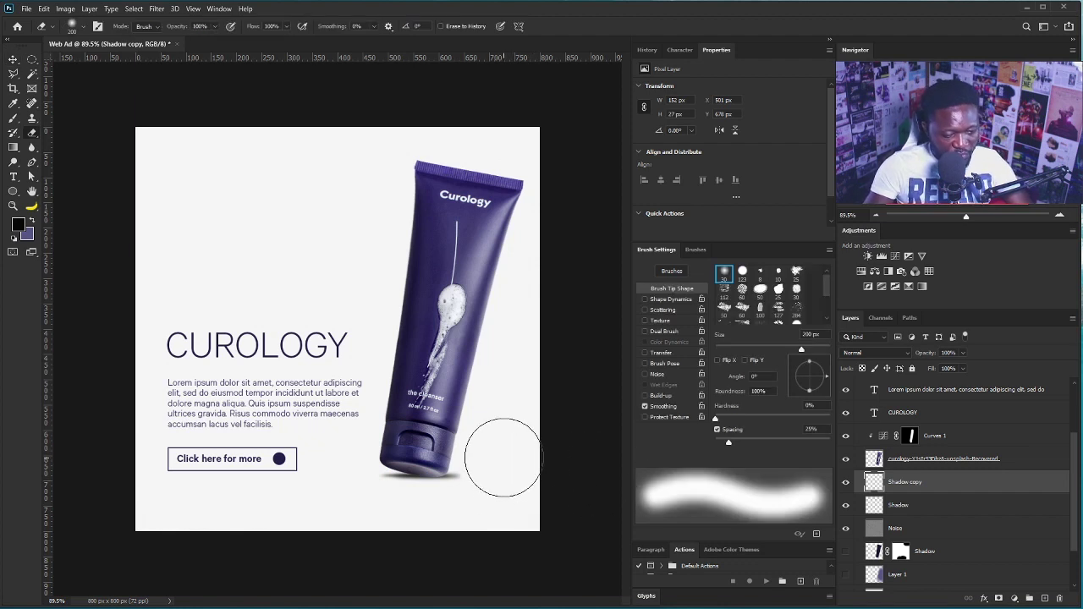
key(bracketleft)
key(bracketleft)
key(bracketleft)
key(bracketleft)
key(bracketleft)
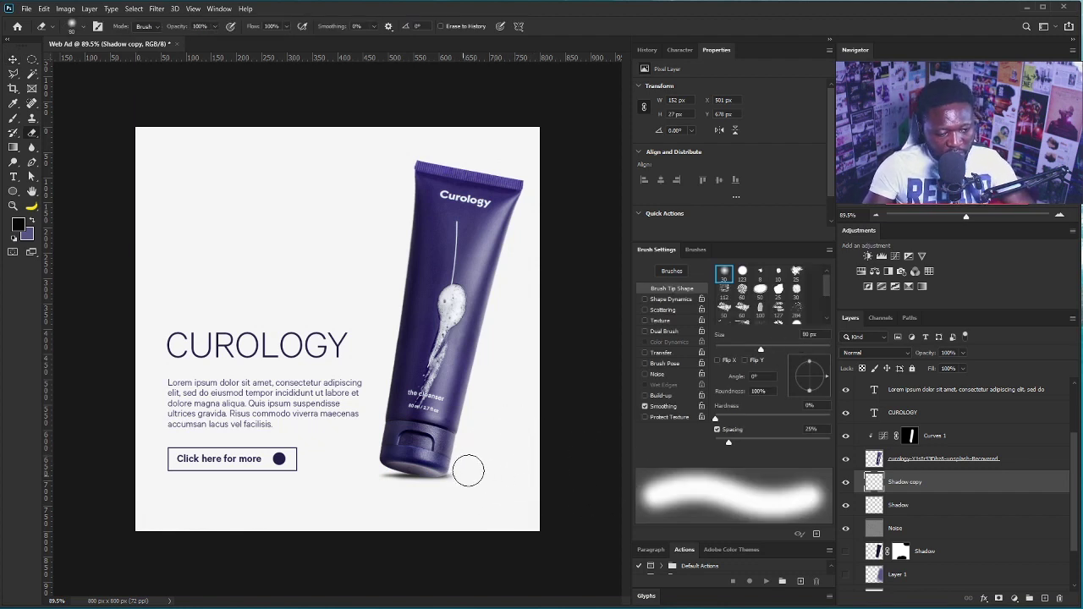